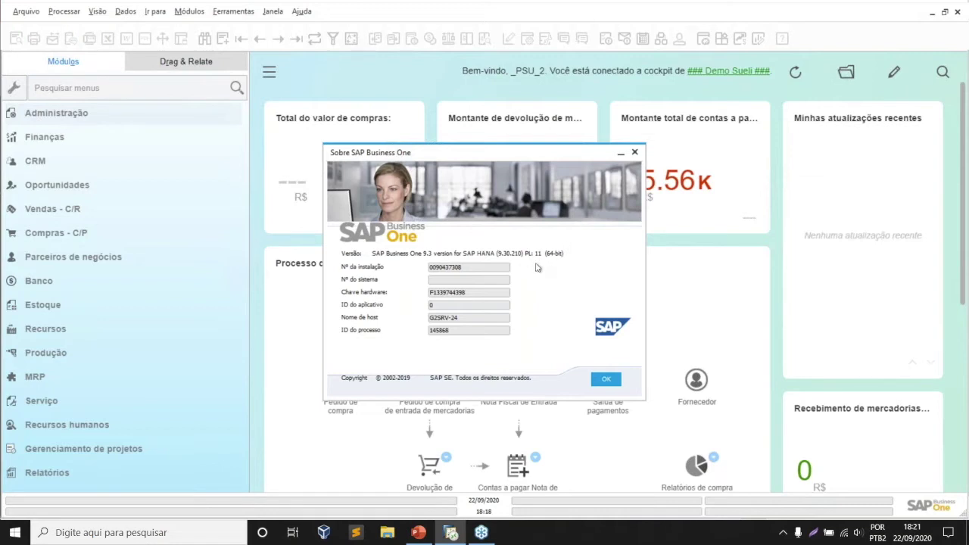
- Close the About SAP Business One 9.3 window and expand Administração in the Módulos panel
{"action": "left_click", "coordinate": [637, 154]}
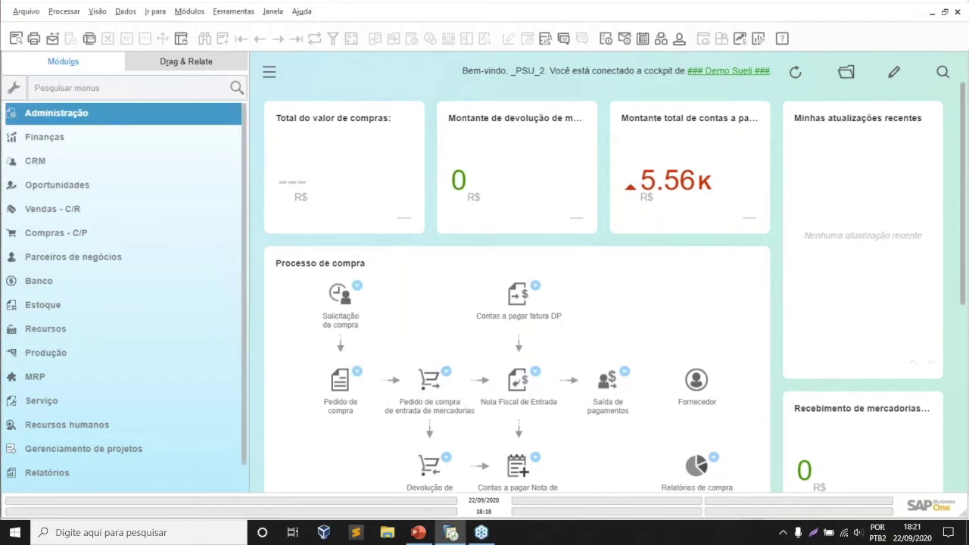
{"action": "left_click", "coordinate": [110, 114]}
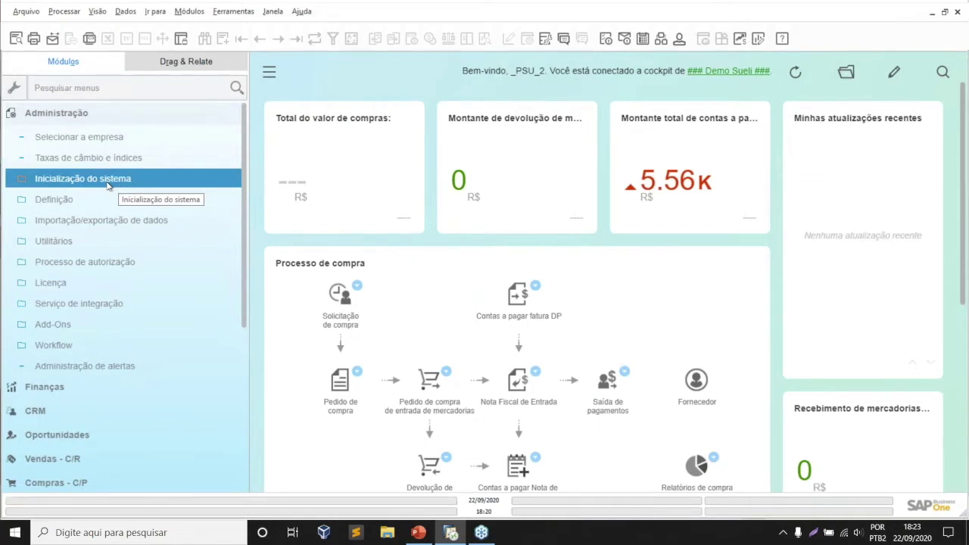
- Open Detalhes da empresa and check that data protection is enabled on the Inicialização básica tab
{"action": "left_click", "coordinate": [108, 186]}
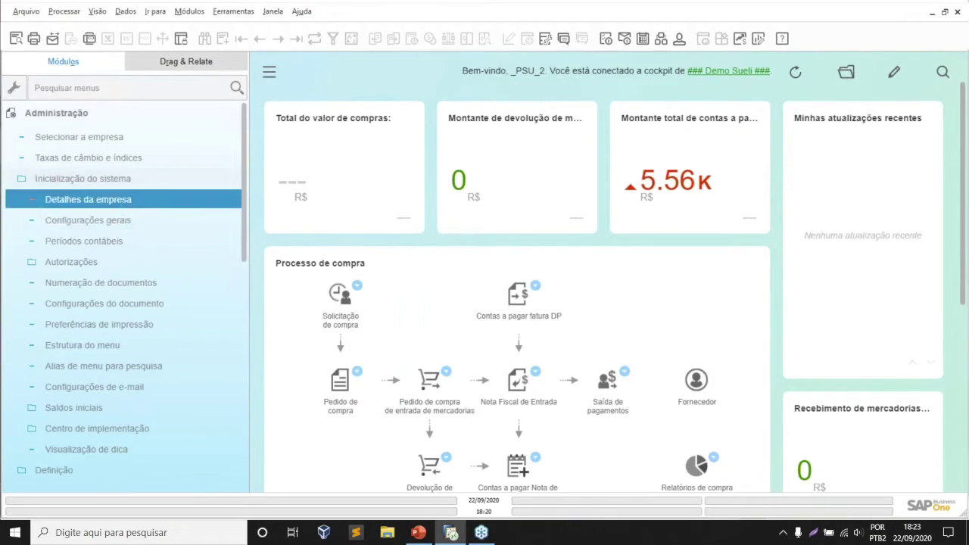
{"action": "left_click", "coordinate": [114, 199]}
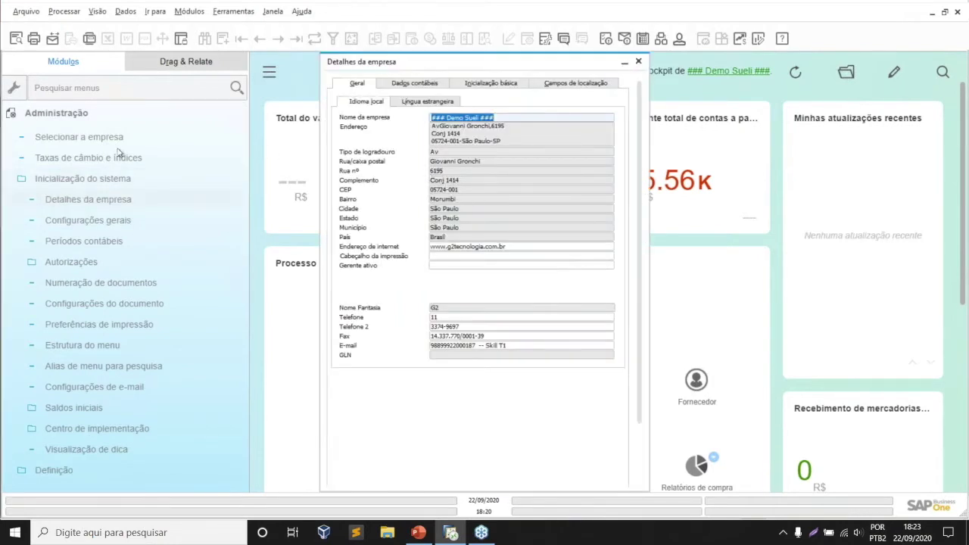
{"action": "left_click", "coordinate": [68, 113]}
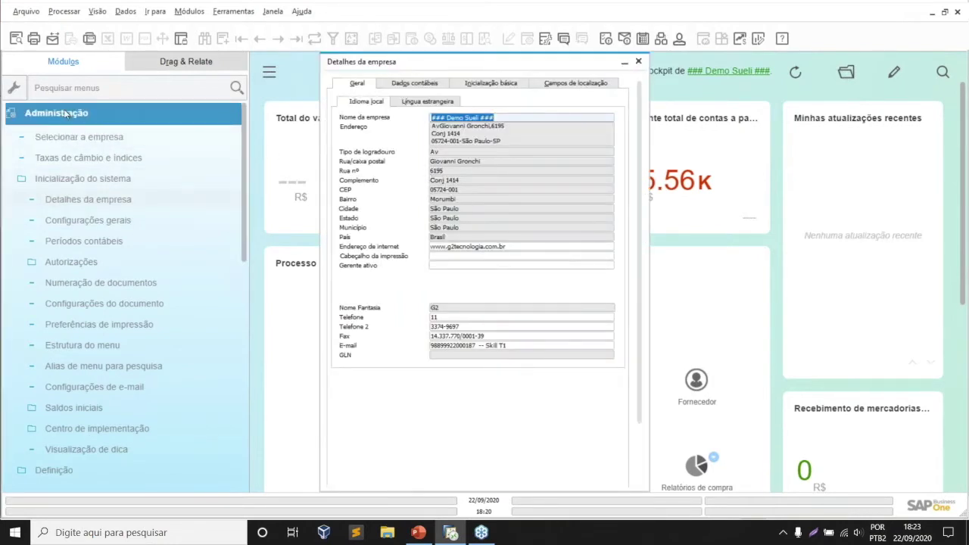
{"action": "left_click", "coordinate": [143, 179]}
{"action": "left_click", "coordinate": [149, 200]}
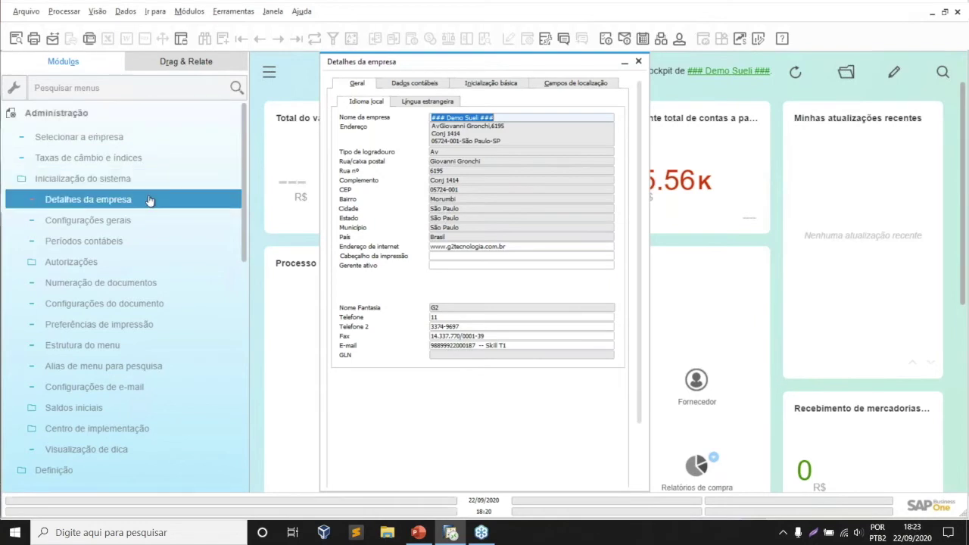
{"action": "left_click", "coordinate": [493, 83]}
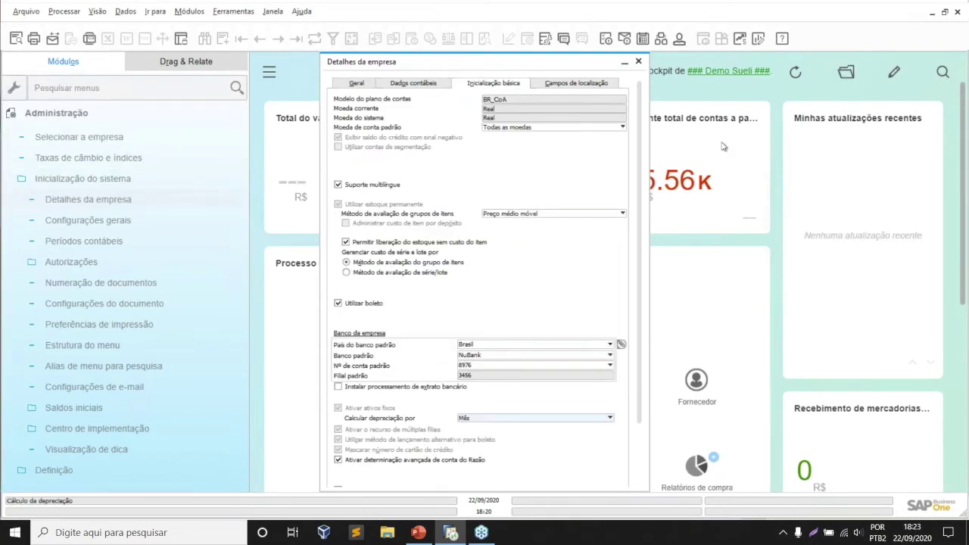
{"action": "scroll", "coordinate": [628, 367], "scroll_direction": "down", "scroll_amount": 3}
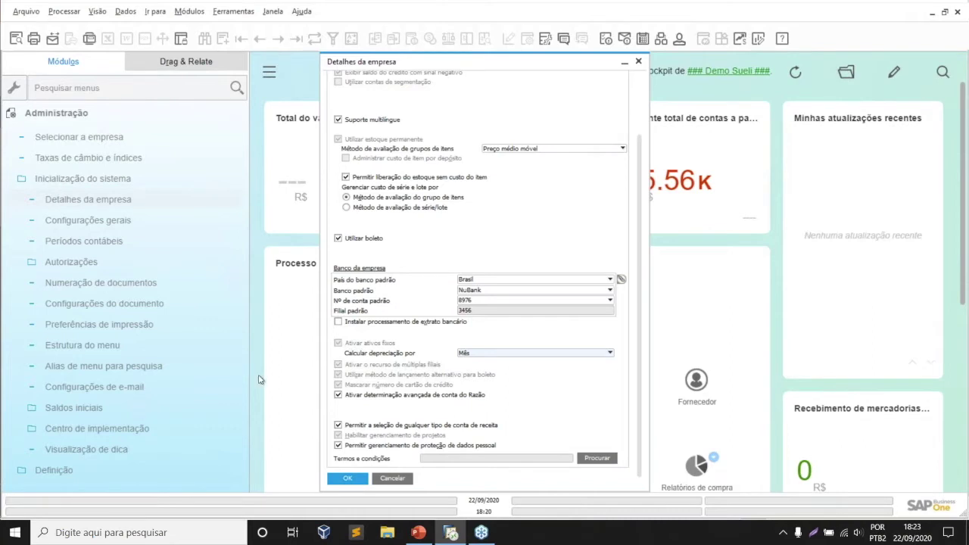
{"action": "left_click", "coordinate": [69, 181]}
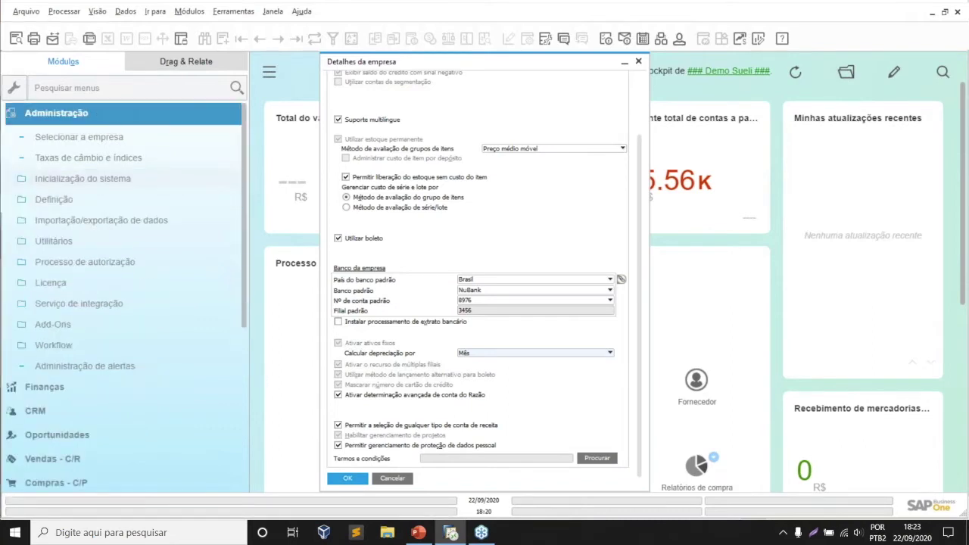
- Expand Utilitários > Ferramentas de proteção de dados in the menu and close Detalhes da empresa
{"action": "left_click", "coordinate": [48, 242]}
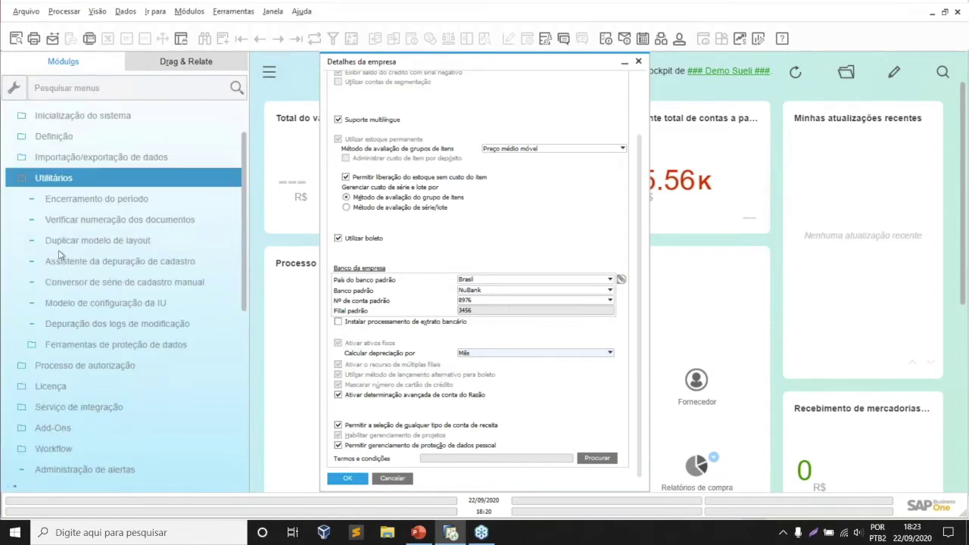
{"action": "left_click", "coordinate": [144, 345]}
{"action": "left_click_drag", "start_coordinate": [251, 355], "coordinate": [270, 356]}
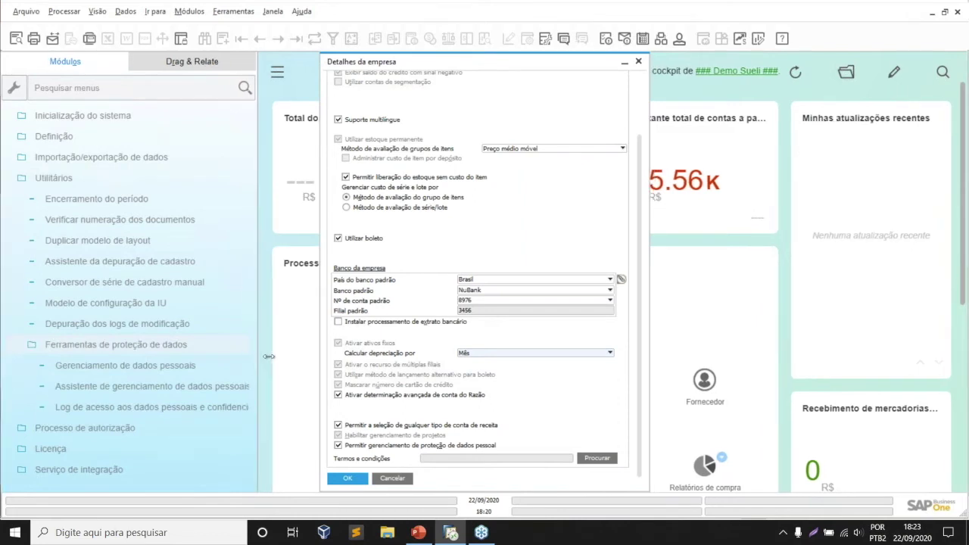
{"action": "left_click", "coordinate": [185, 357]}
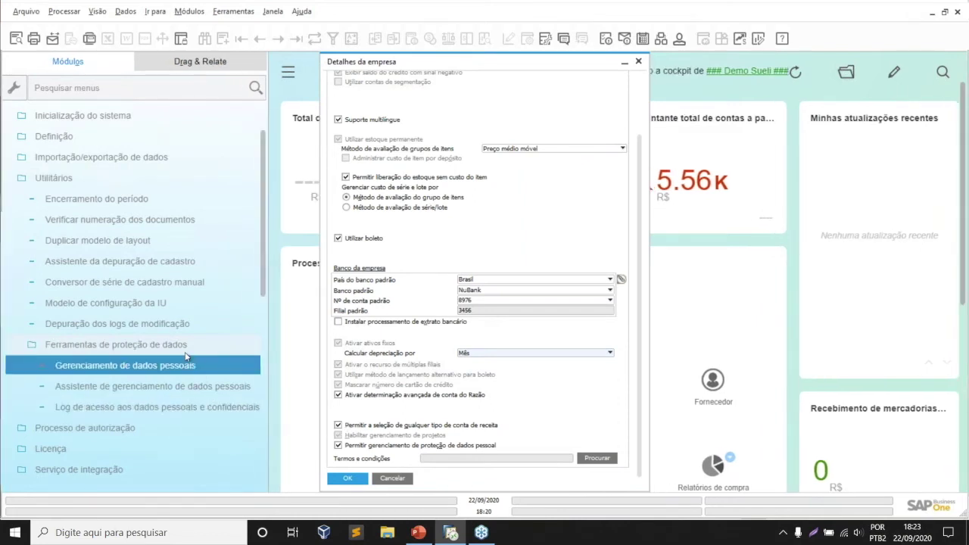
{"action": "left_click", "coordinate": [186, 348]}
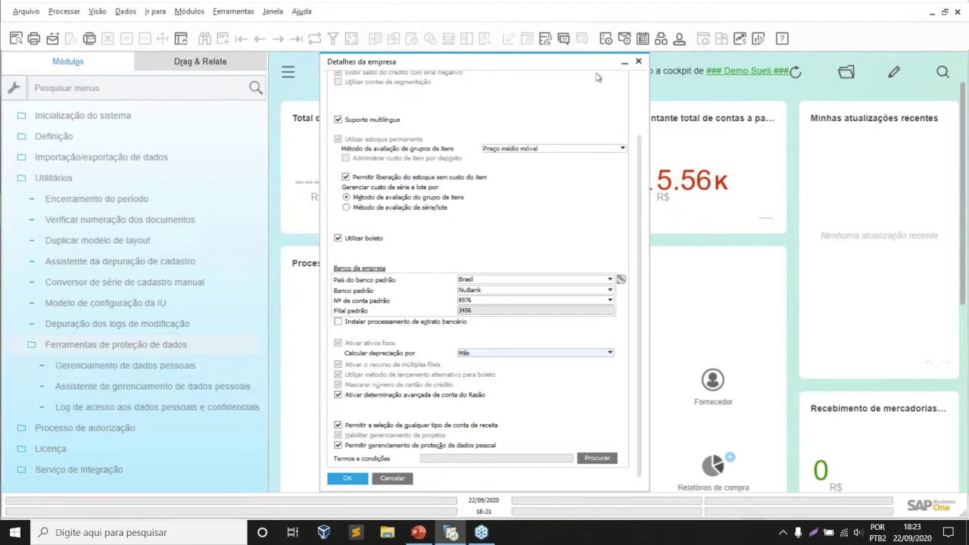
{"action": "left_click", "coordinate": [638, 62]}
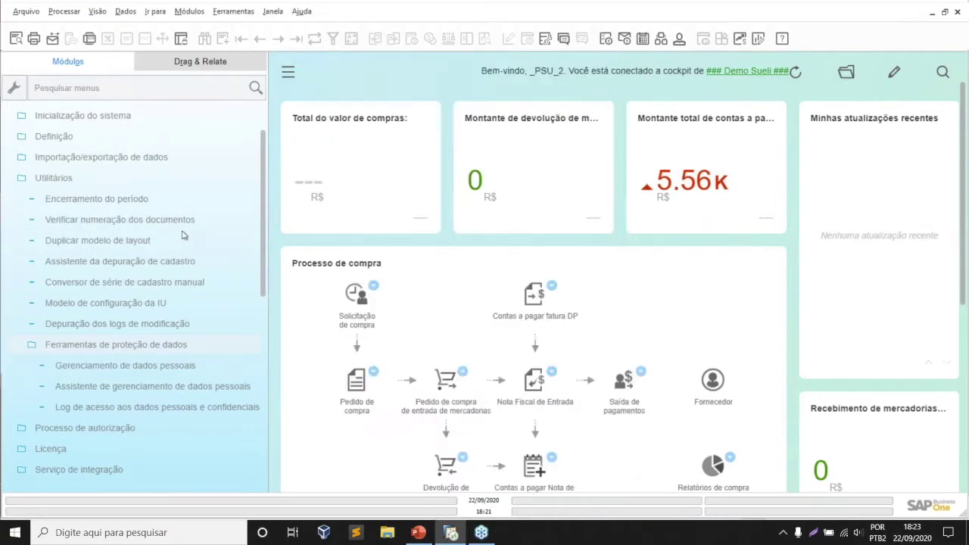
- Open Autorizações gerais maximized and expand the first user's Administração and Utilitários authorizations
{"action": "scroll", "coordinate": [182, 236], "scroll_direction": "up", "scroll_amount": 2}
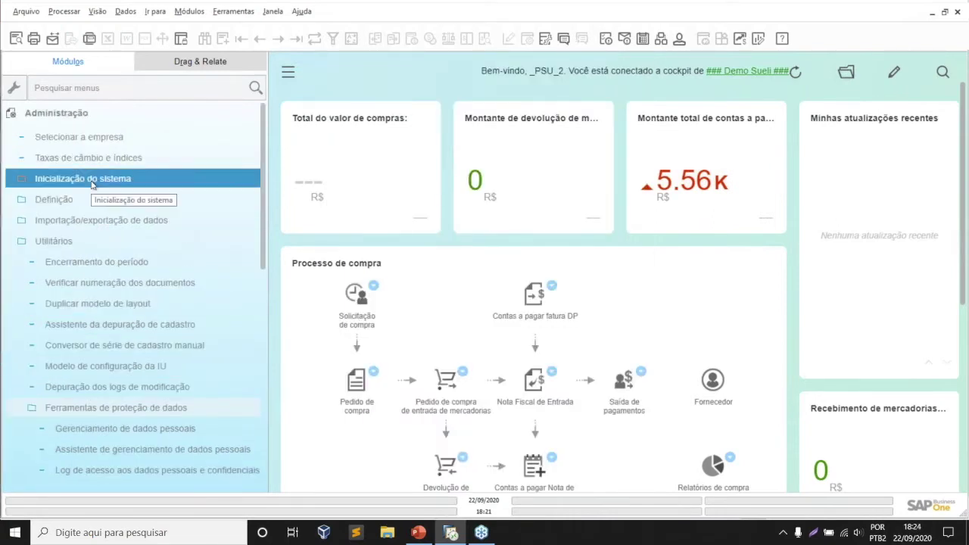
{"action": "left_click", "coordinate": [92, 185]}
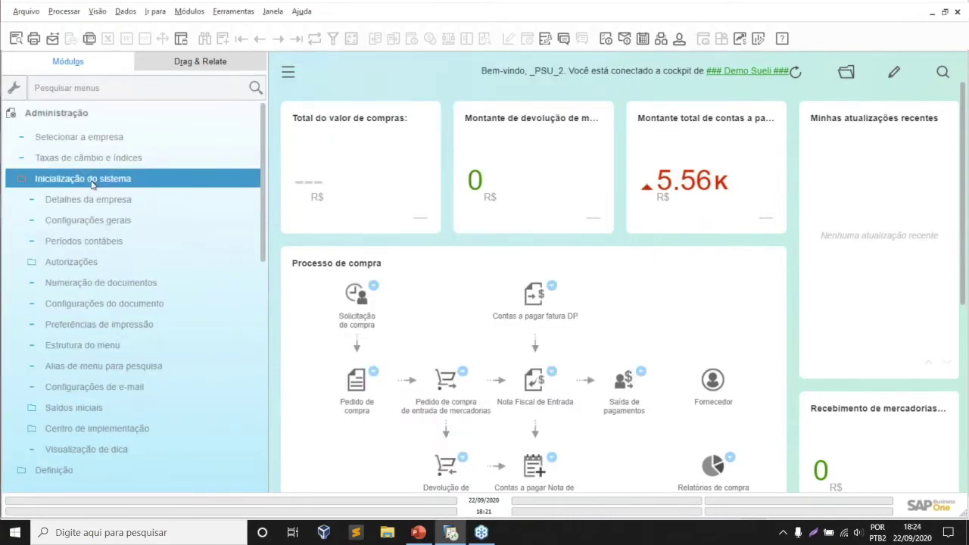
{"action": "left_click", "coordinate": [93, 264]}
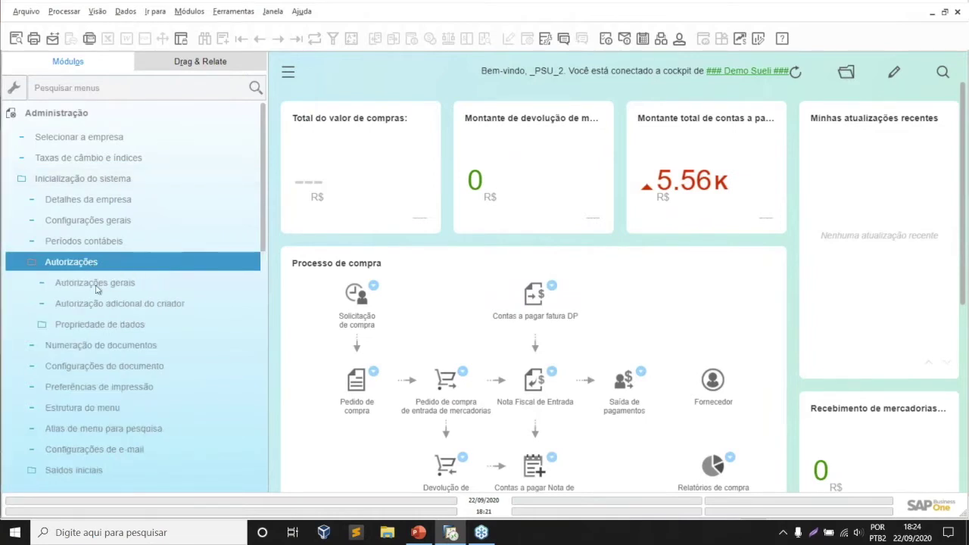
{"action": "left_click", "coordinate": [95, 282]}
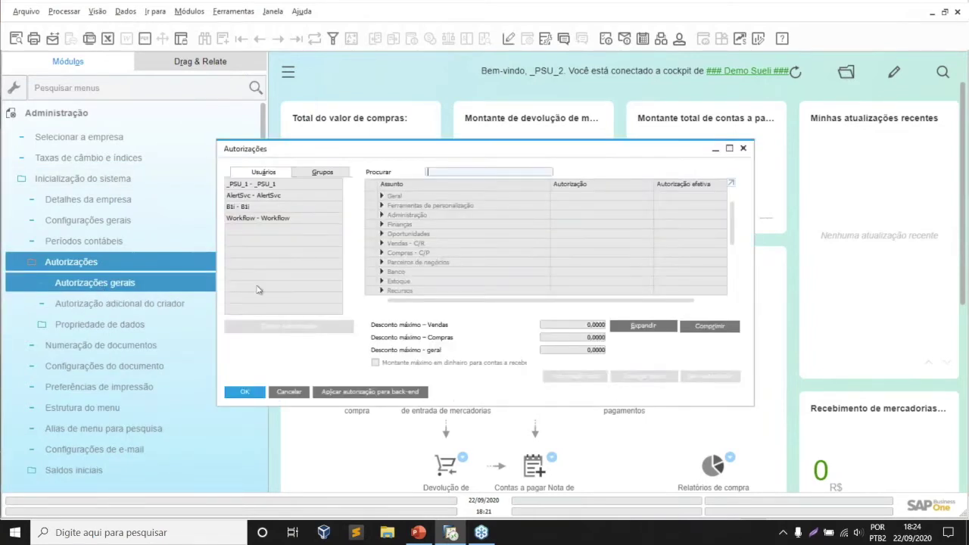
{"action": "left_click_drag", "start_coordinate": [487, 154], "coordinate": [520, 130]}
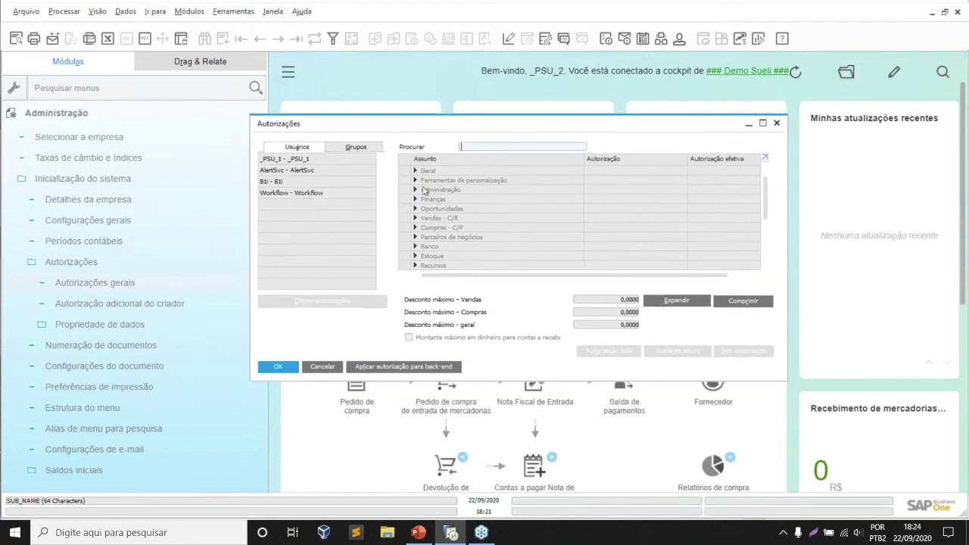
{"action": "left_click", "coordinate": [315, 159]}
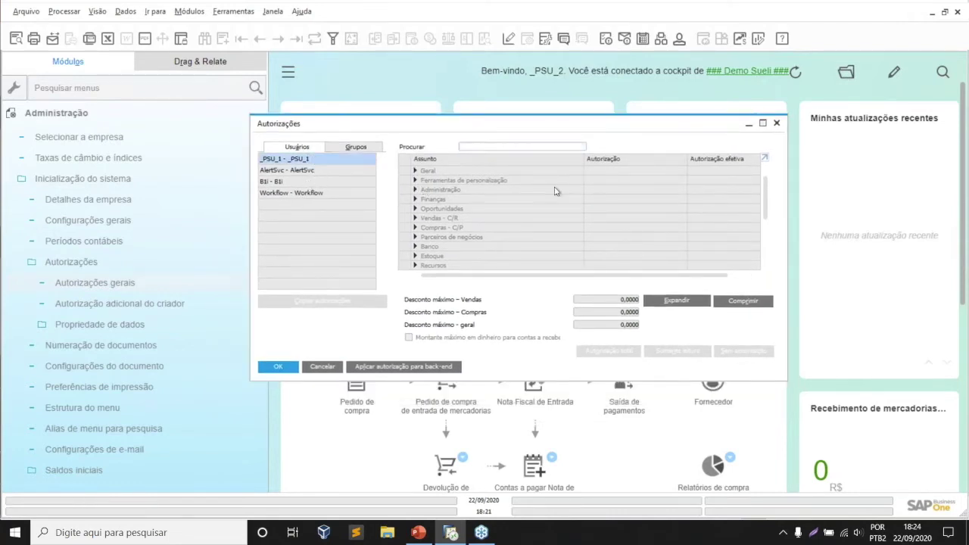
{"action": "left_click", "coordinate": [763, 124]}
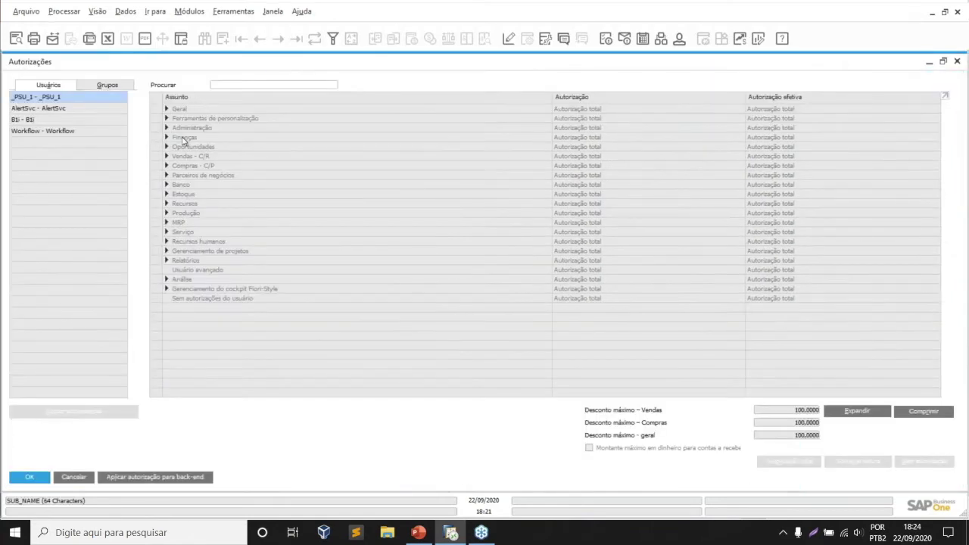
{"action": "left_click", "coordinate": [167, 128]}
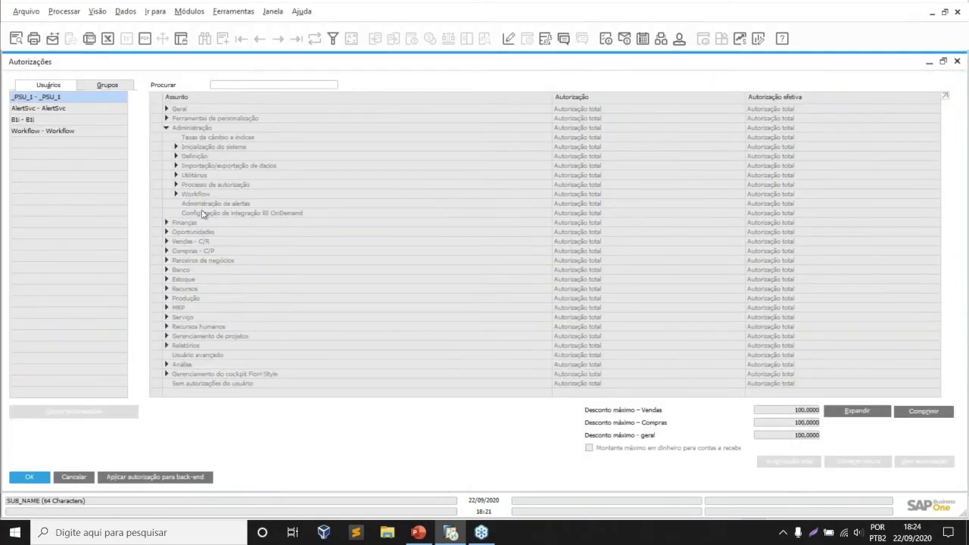
{"action": "left_click", "coordinate": [176, 174]}
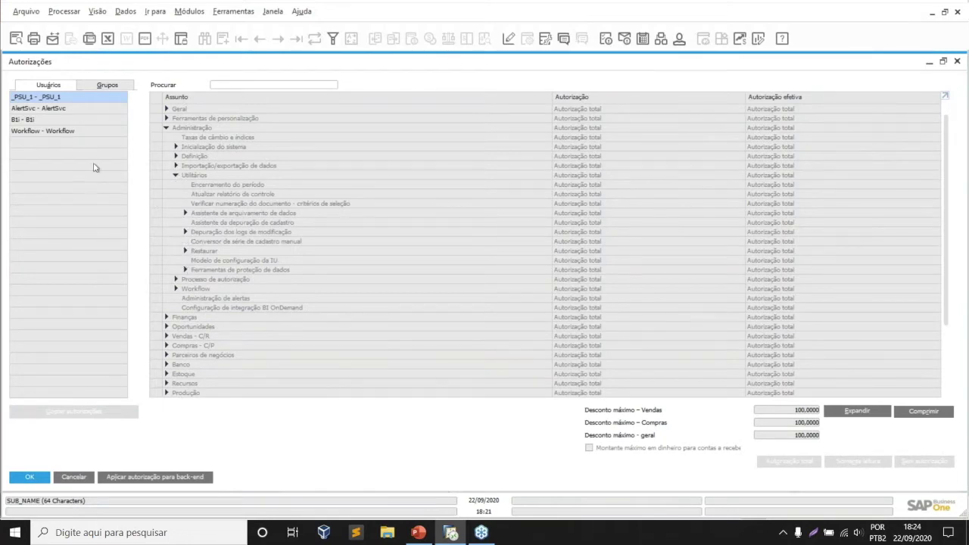
{"action": "left_click", "coordinate": [117, 85]}
- Select the Finance group and expand Administração > Utilitários > Ferramentas de proteção de dados
{"action": "left_click", "coordinate": [38, 98]}
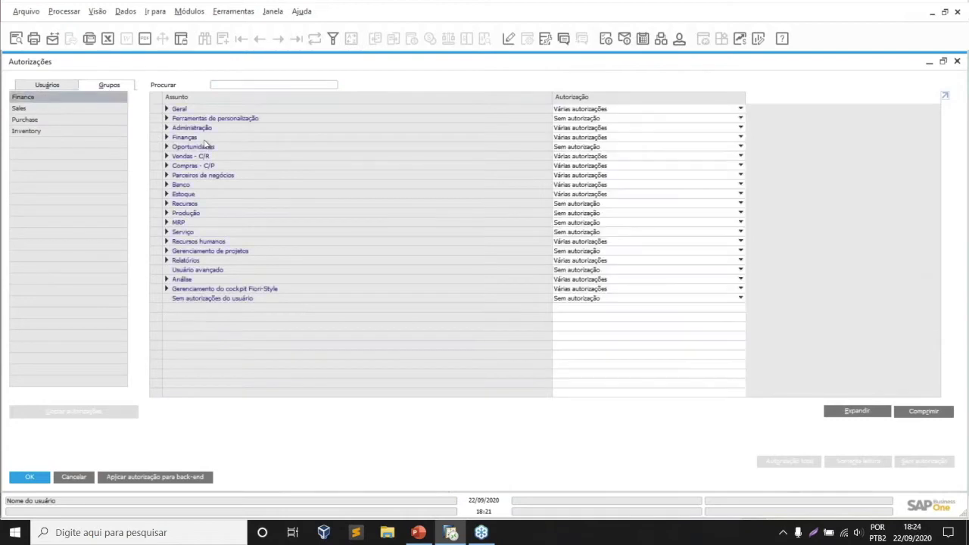
{"action": "left_click", "coordinate": [167, 128]}
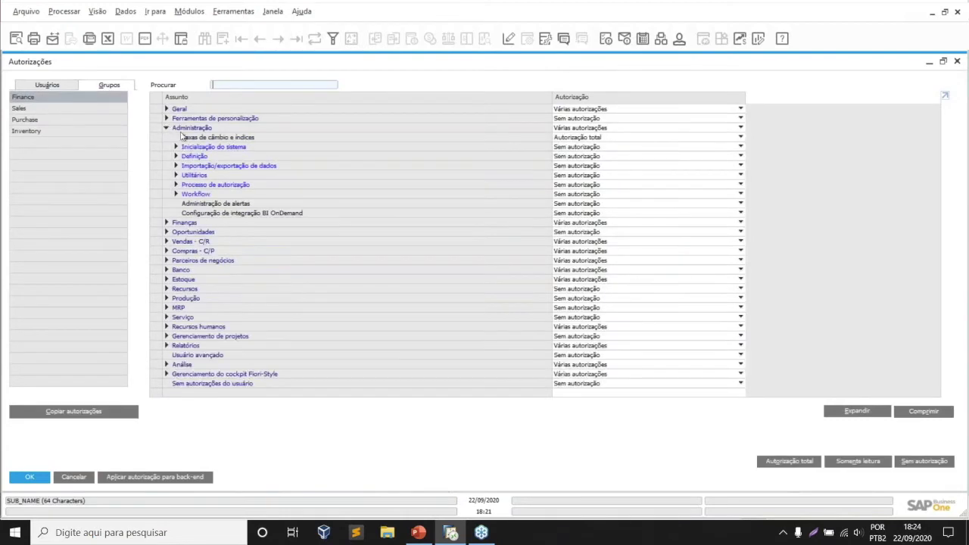
{"action": "left_click", "coordinate": [176, 175]}
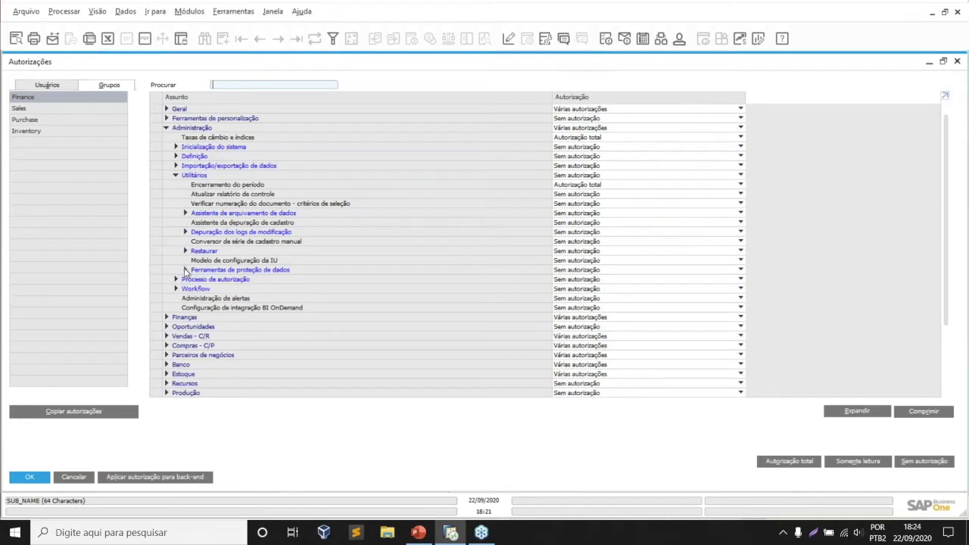
{"action": "left_click", "coordinate": [184, 270]}
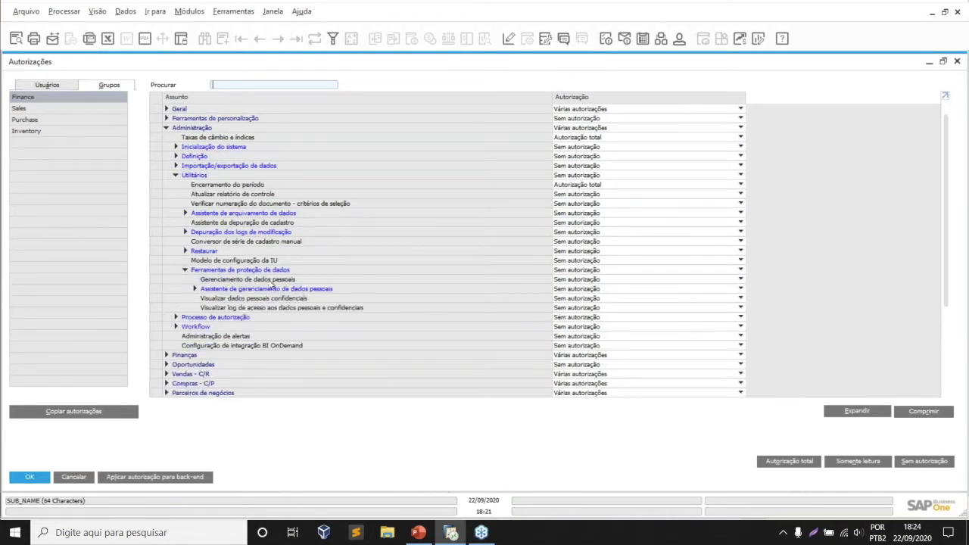
{"action": "scroll", "coordinate": [299, 282], "scroll_direction": "down", "scroll_amount": 1}
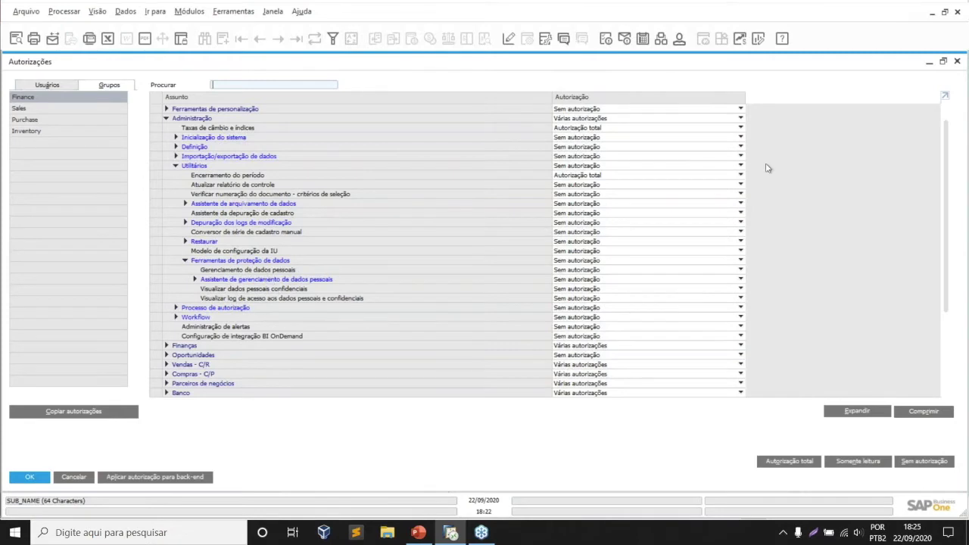
- Close the authorizations window without saving and collapse the Inicialização do sistema branches
{"action": "left_click", "coordinate": [956, 62]}
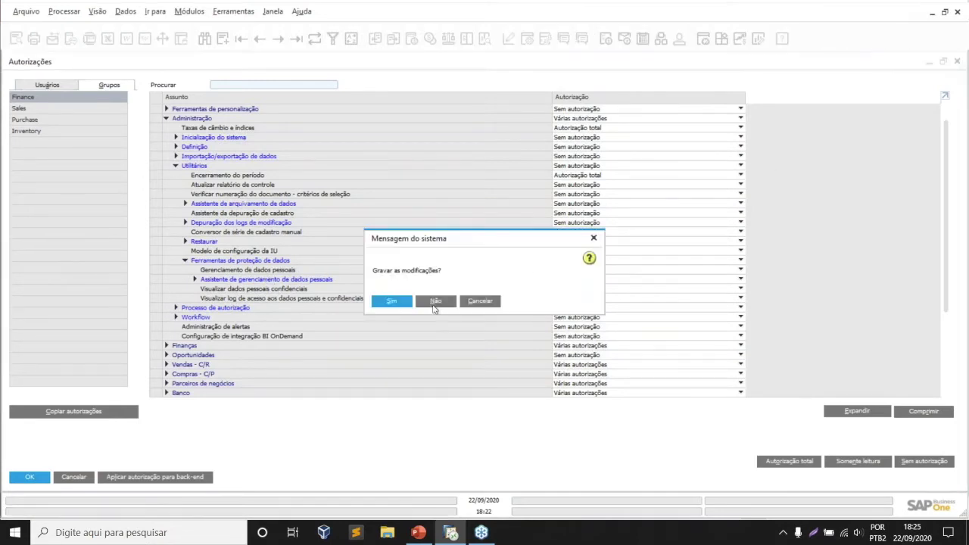
{"action": "left_click", "coordinate": [435, 302]}
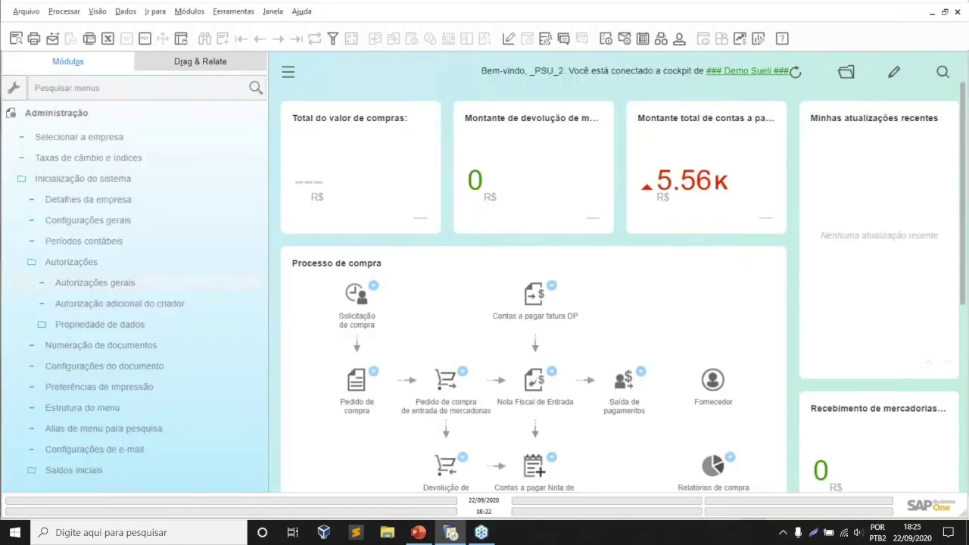
{"action": "left_click", "coordinate": [71, 261]}
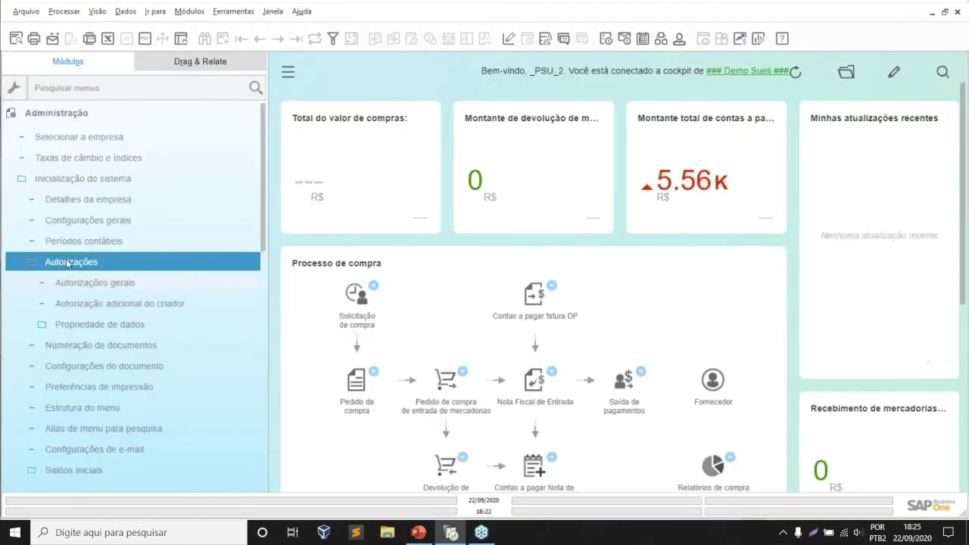
{"action": "left_click", "coordinate": [84, 187]}
{"action": "left_click", "coordinate": [84, 199]}
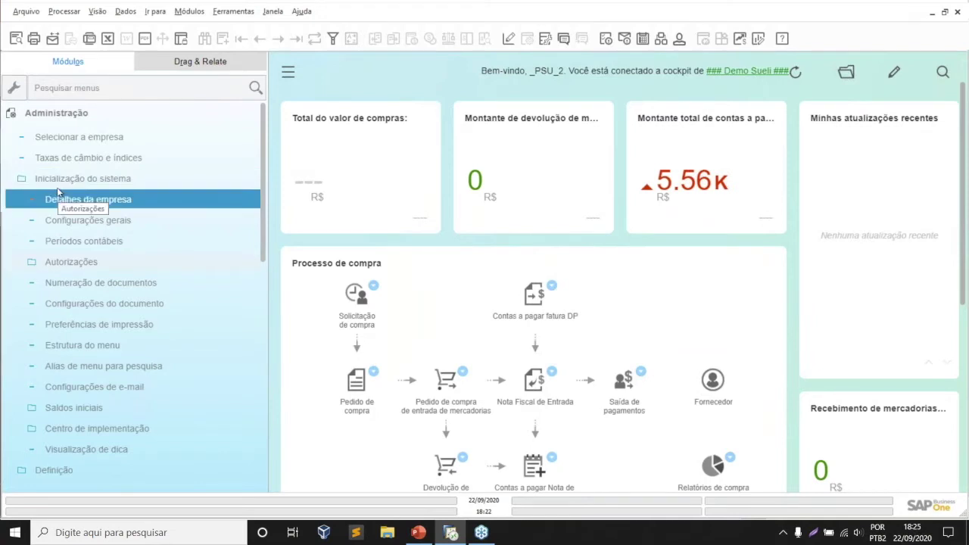
{"action": "left_click", "coordinate": [61, 181]}
- Expand Administração > Utilitários to list the three data protection tools
{"action": "left_click", "coordinate": [12, 113]}
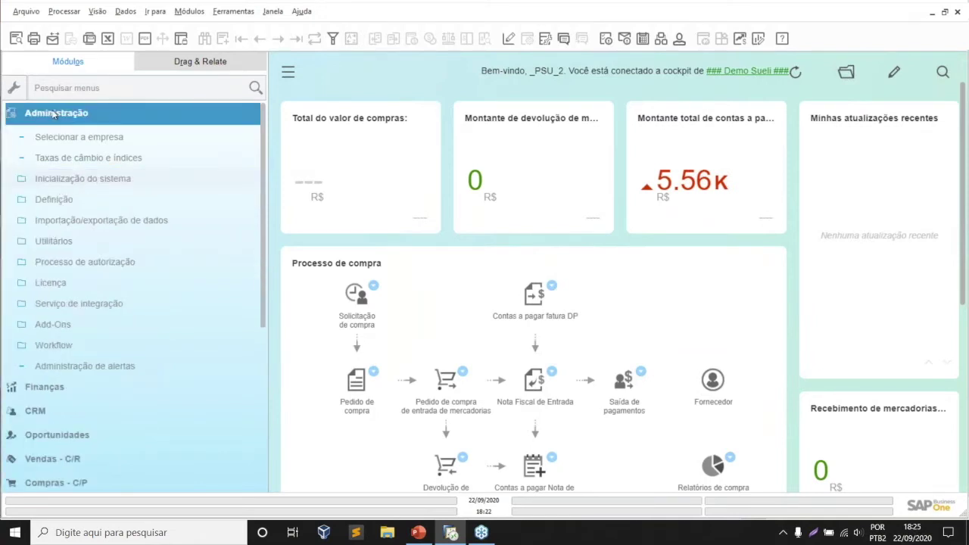
{"action": "left_click", "coordinate": [50, 256]}
{"action": "left_click", "coordinate": [53, 242]}
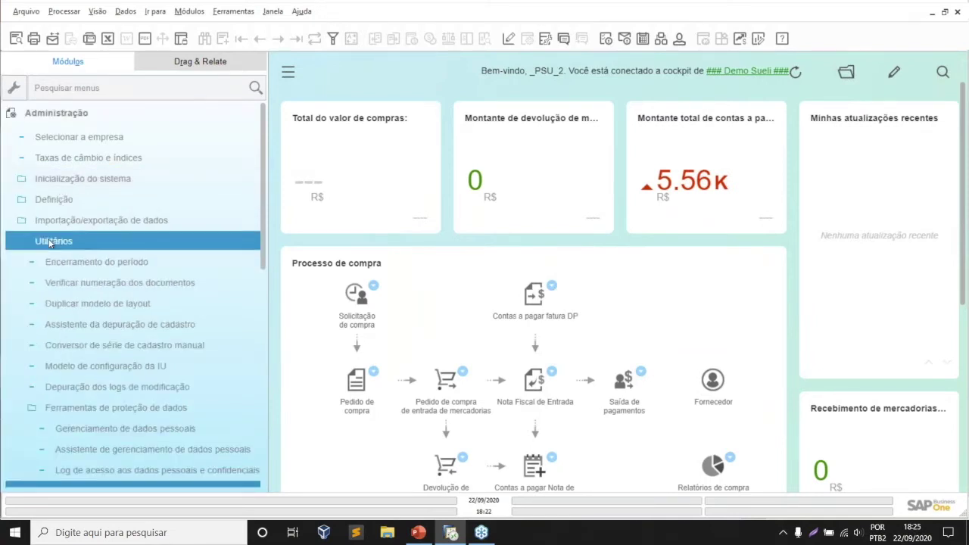
{"action": "left_click", "coordinate": [199, 365]}
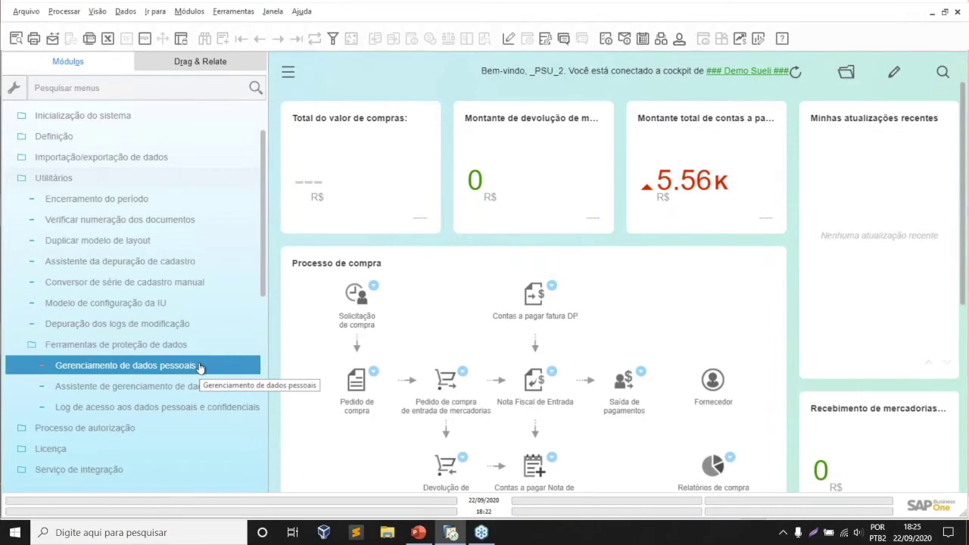
- Open Gerenciamento de dados pessoais maximized and view the classification choices for rows 407 and 396
{"action": "left_click", "coordinate": [200, 367]}
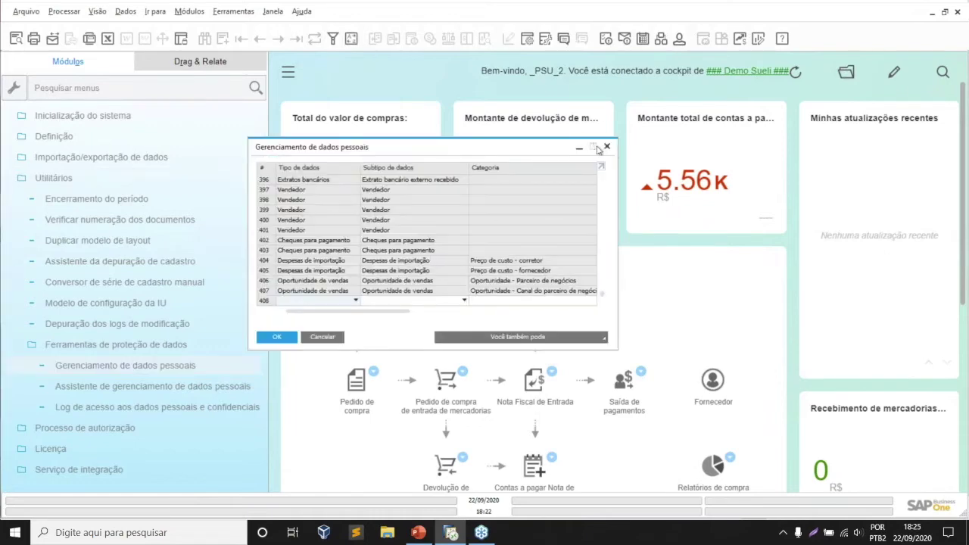
{"action": "left_click", "coordinate": [593, 147]}
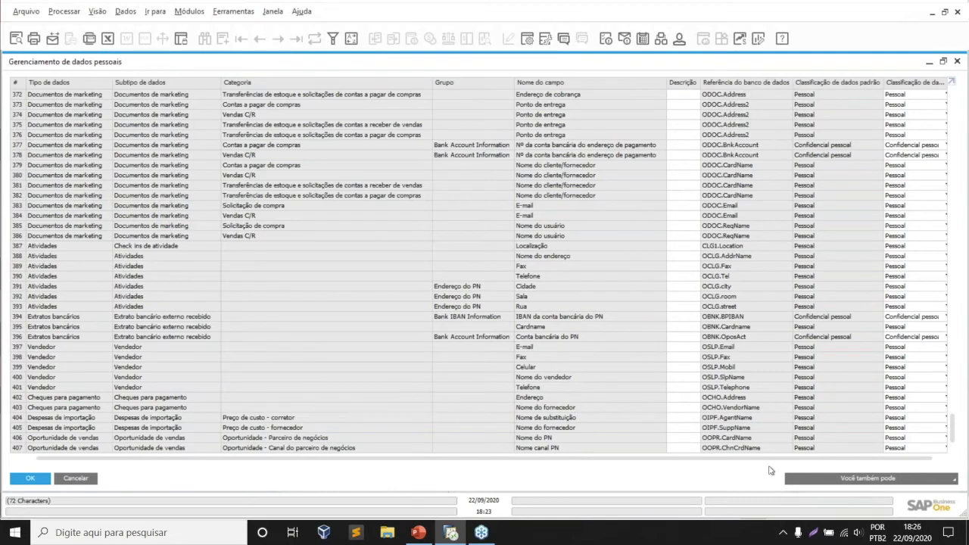
{"action": "left_click", "coordinate": [893, 448]}
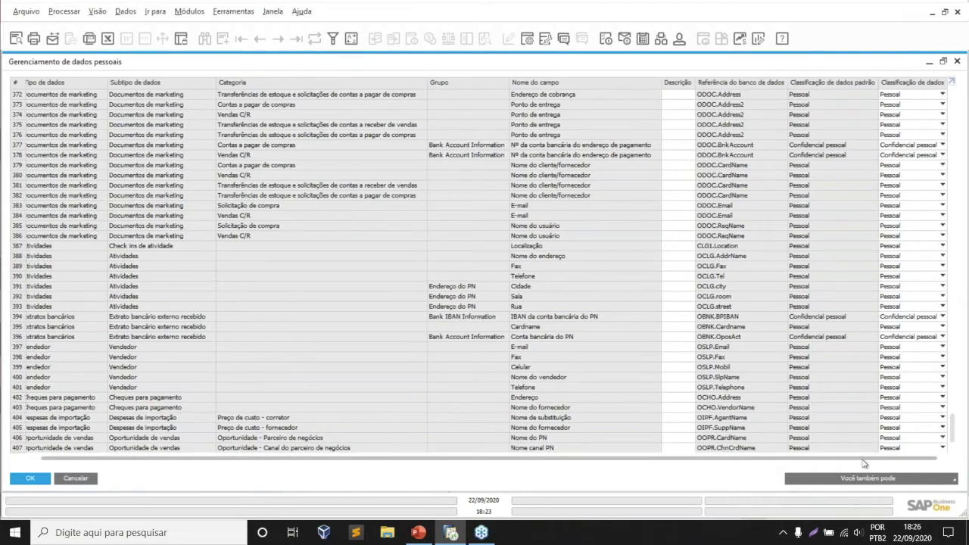
{"action": "left_click", "coordinate": [891, 449]}
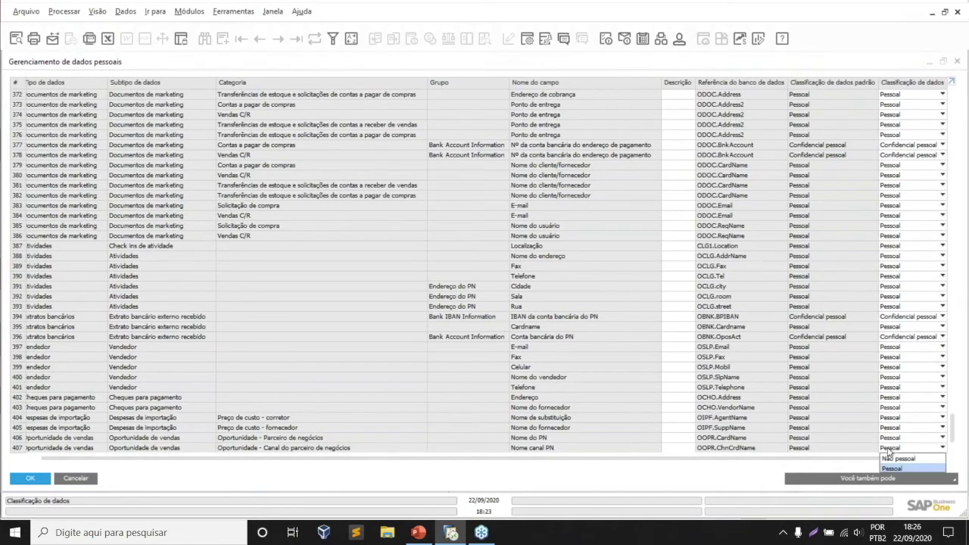
{"action": "left_click", "coordinate": [912, 338]}
{"action": "left_click", "coordinate": [912, 338]}
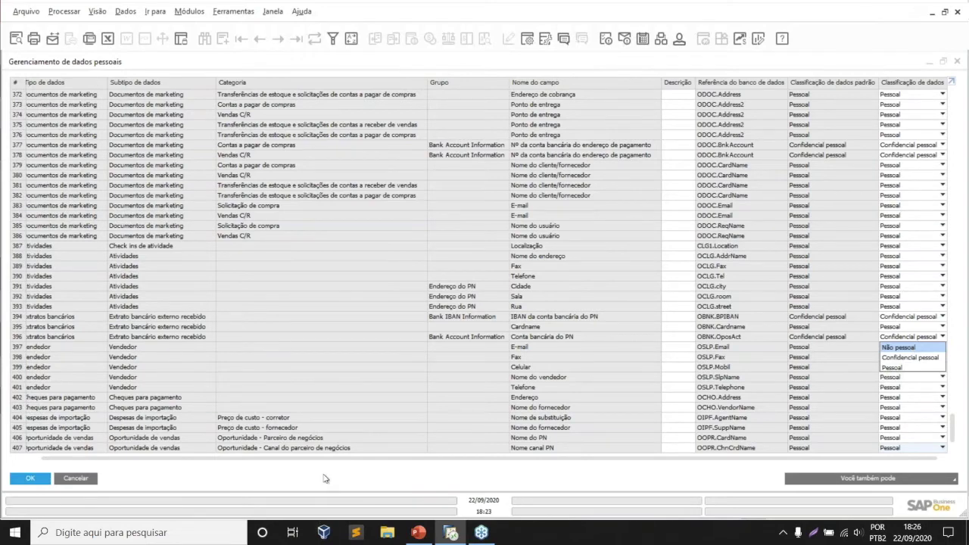
{"action": "left_click", "coordinate": [218, 463]}
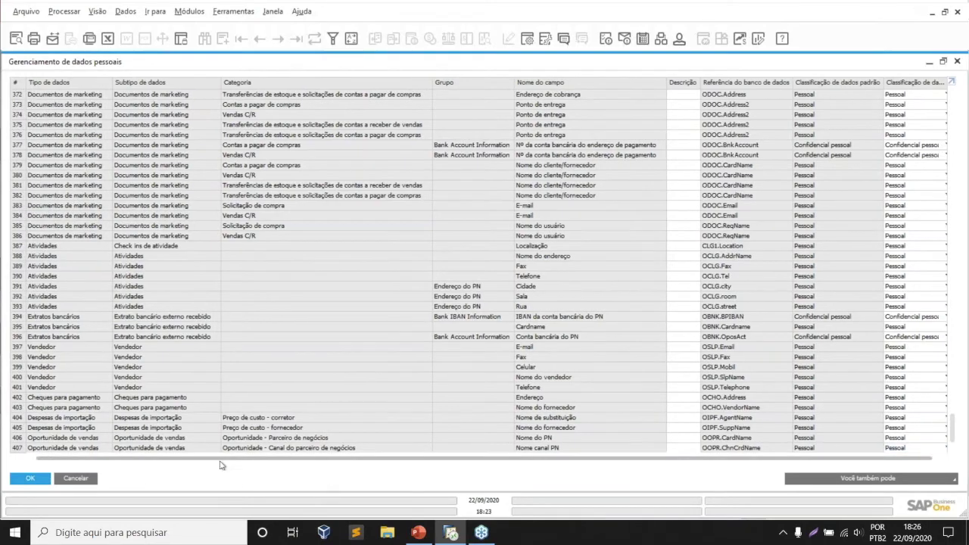
{"action": "left_click_drag", "start_coordinate": [194, 463], "coordinate": [177, 463]}
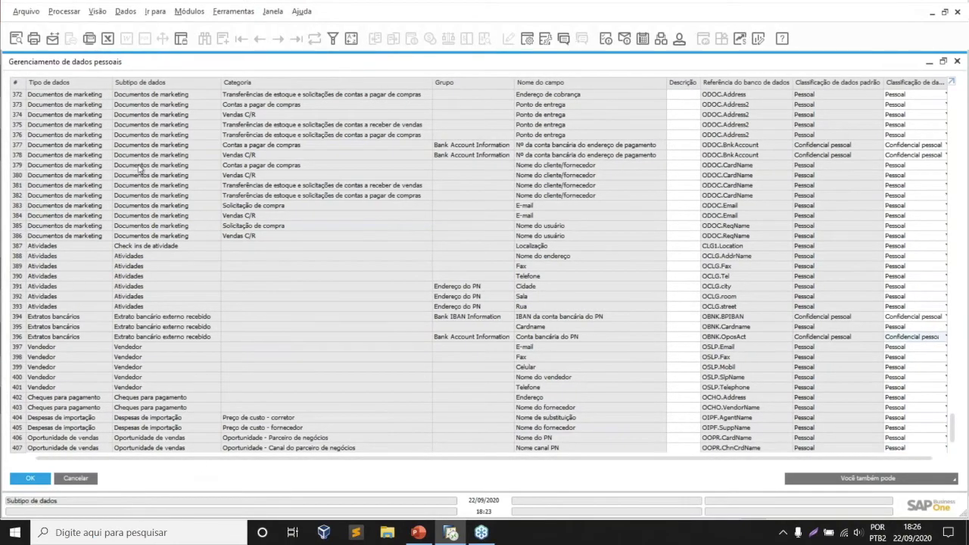
- Scroll through the field list to review the Pessoal, Confidencial pessoal and Não pessoal classifications
{"action": "scroll", "coordinate": [140, 168], "scroll_direction": "up", "scroll_amount": 8}
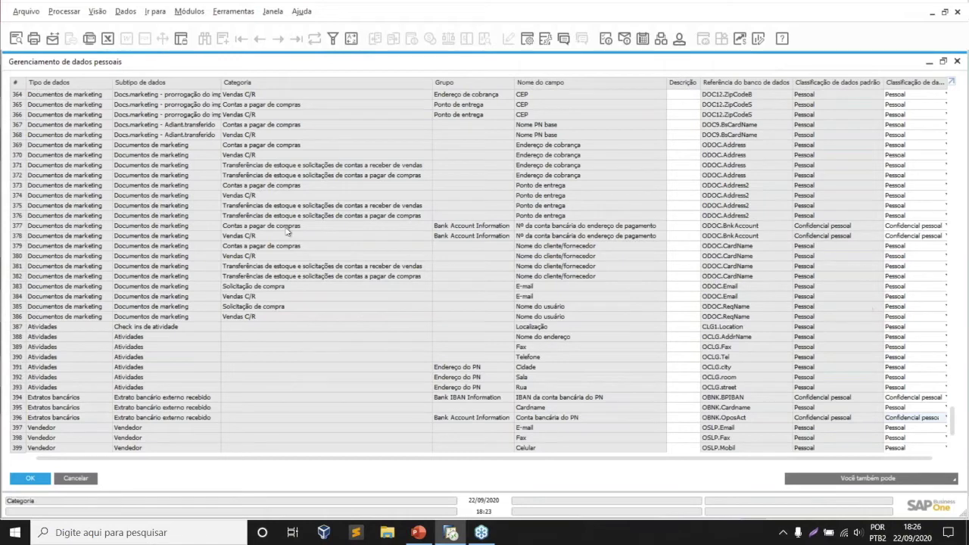
{"action": "scroll", "coordinate": [444, 280], "scroll_direction": "up", "scroll_amount": 3}
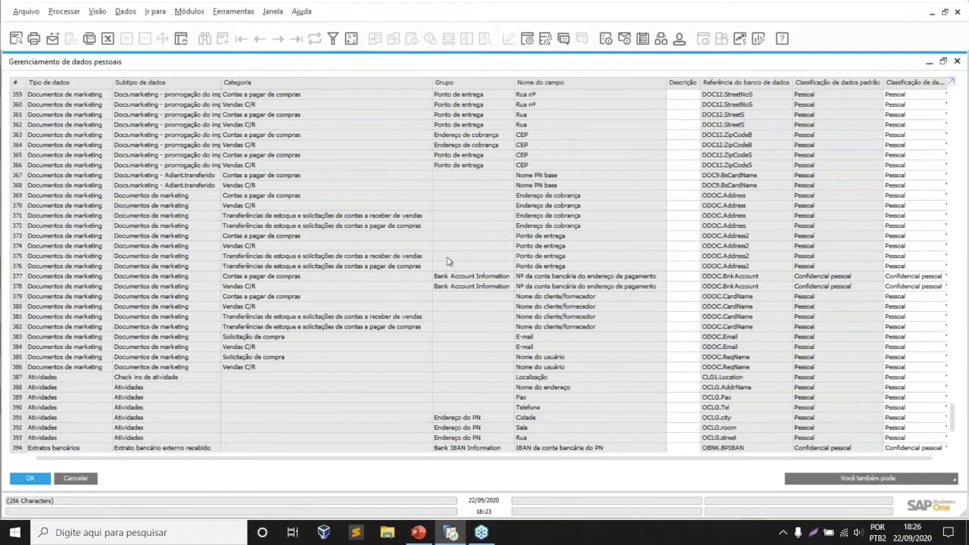
{"action": "scroll", "coordinate": [444, 280], "scroll_direction": "up", "scroll_amount": 2}
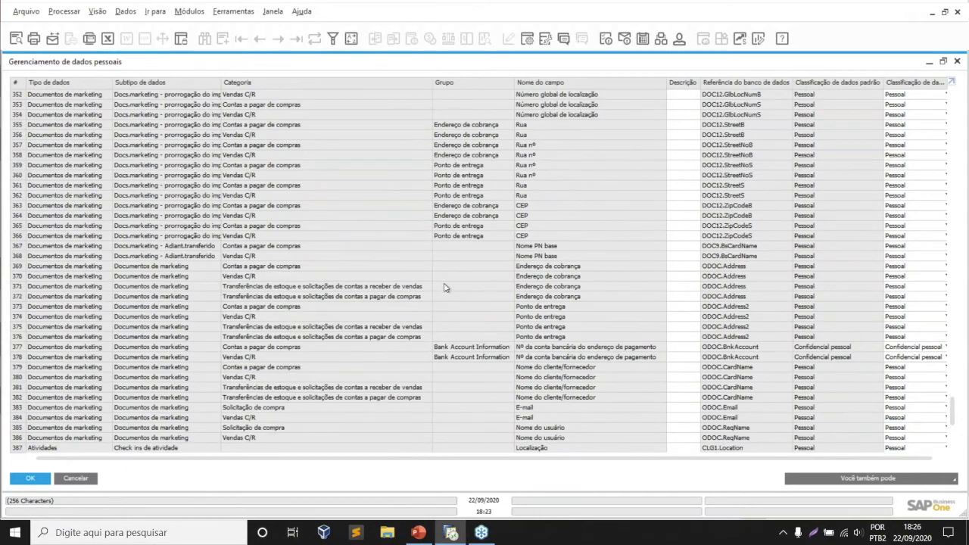
{"action": "scroll", "coordinate": [445, 286], "scroll_direction": "up", "scroll_amount": 3}
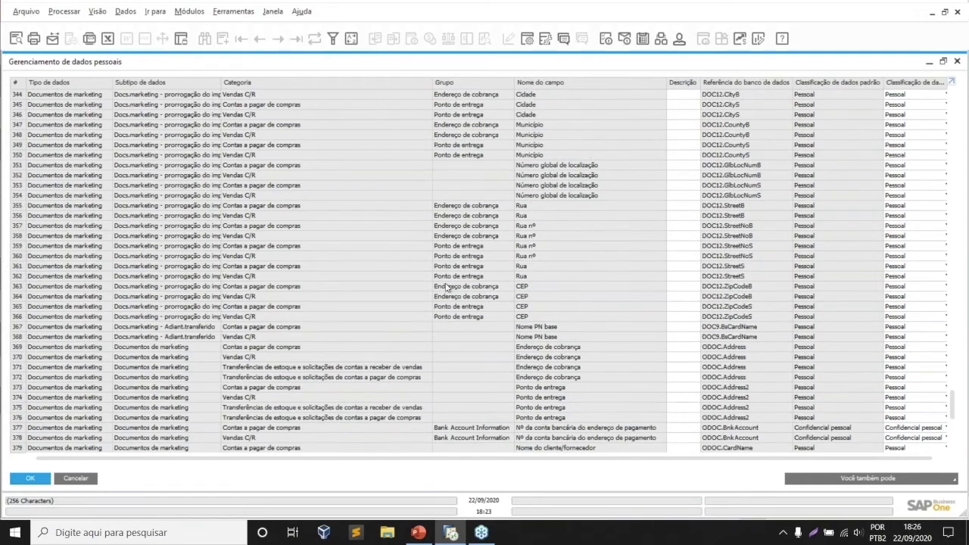
{"action": "scroll", "coordinate": [446, 287], "scroll_direction": "up", "scroll_amount": 4}
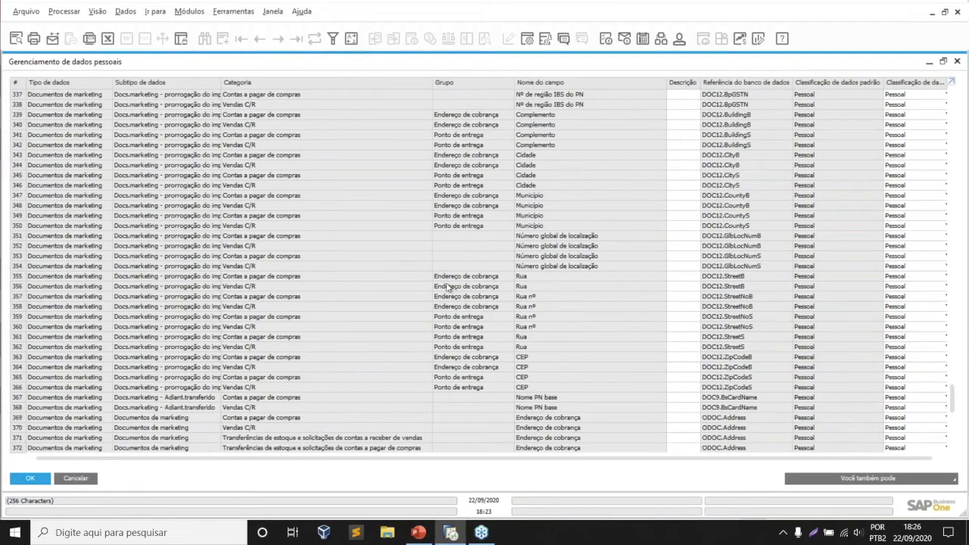
{"action": "scroll", "coordinate": [447, 287], "scroll_direction": "up", "scroll_amount": 1}
{"action": "scroll", "coordinate": [446, 288], "scroll_direction": "up", "scroll_amount": 3}
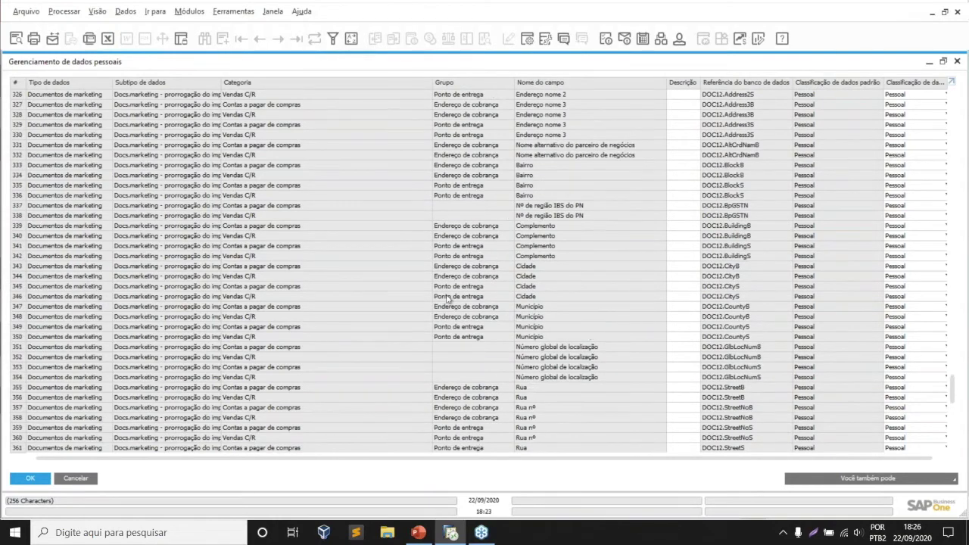
{"action": "scroll", "coordinate": [448, 300], "scroll_direction": "up", "scroll_amount": 5}
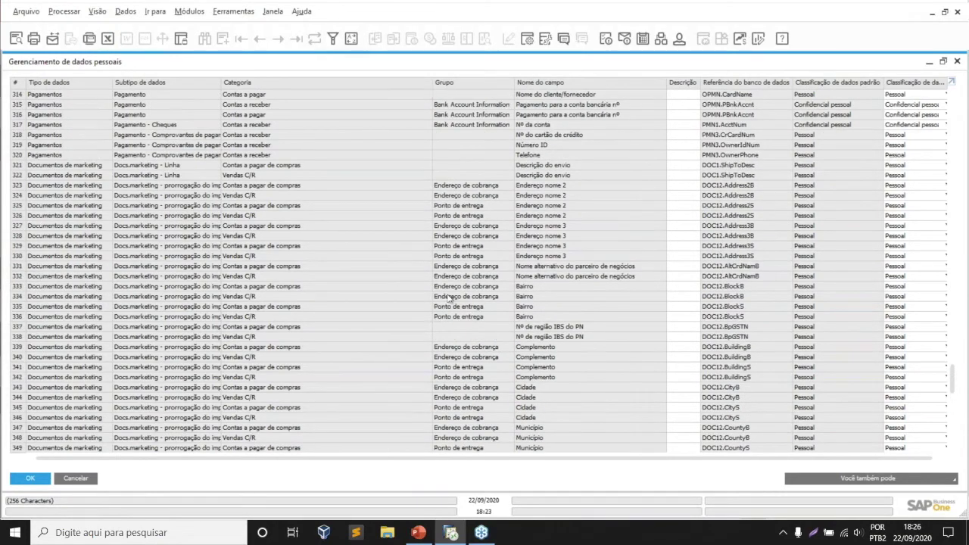
{"action": "scroll", "coordinate": [450, 299], "scroll_direction": "up", "scroll_amount": 4}
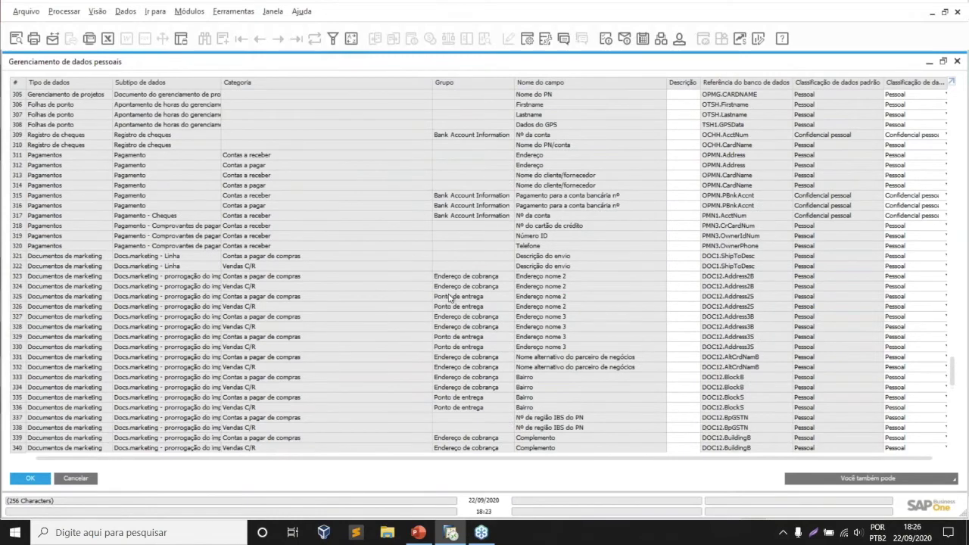
{"action": "scroll", "coordinate": [450, 298], "scroll_direction": "up", "scroll_amount": 1}
{"action": "scroll", "coordinate": [449, 297], "scroll_direction": "up", "scroll_amount": 2}
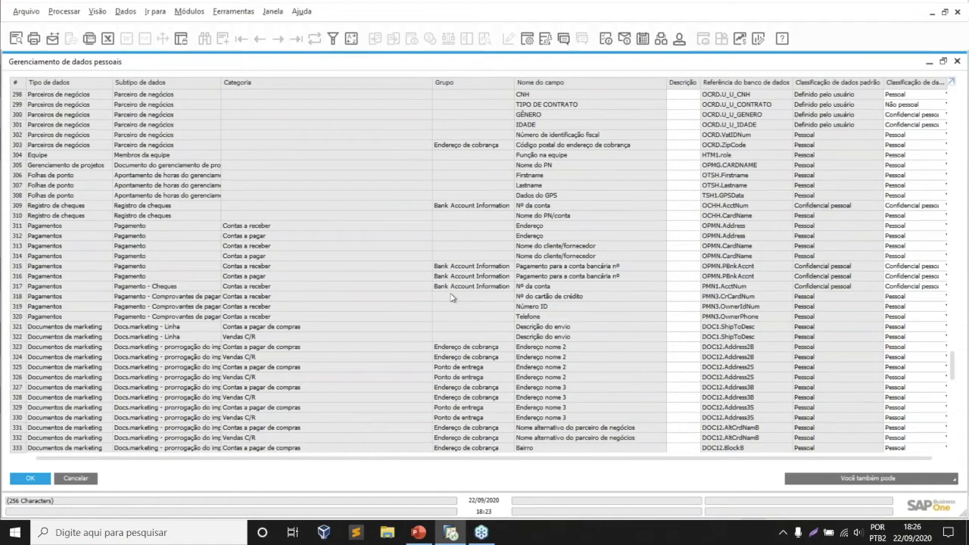
{"action": "scroll", "coordinate": [451, 297], "scroll_direction": "down", "scroll_amount": 1}
{"action": "scroll", "coordinate": [724, 106], "scroll_direction": "up", "scroll_amount": 1}
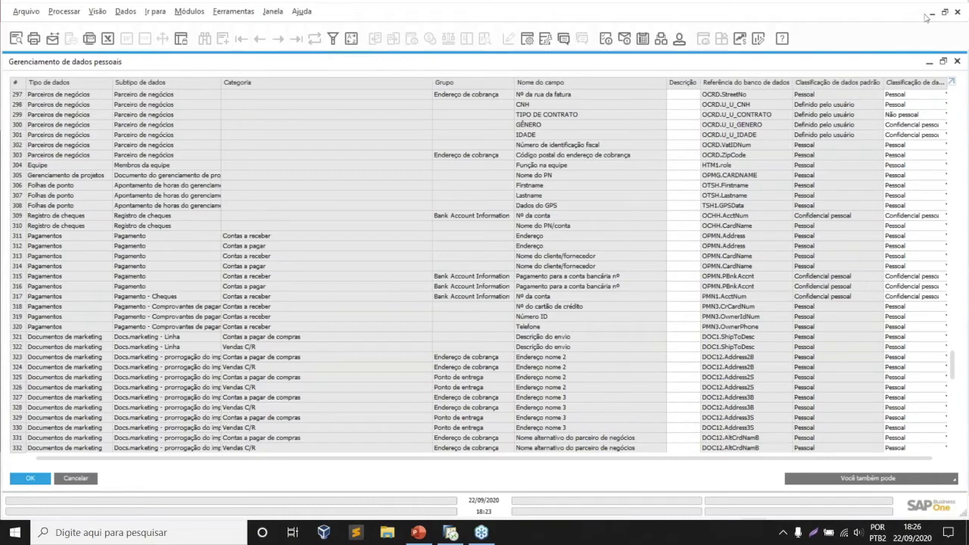
{"action": "scroll", "coordinate": [820, 87], "scroll_direction": "down", "scroll_amount": 1}
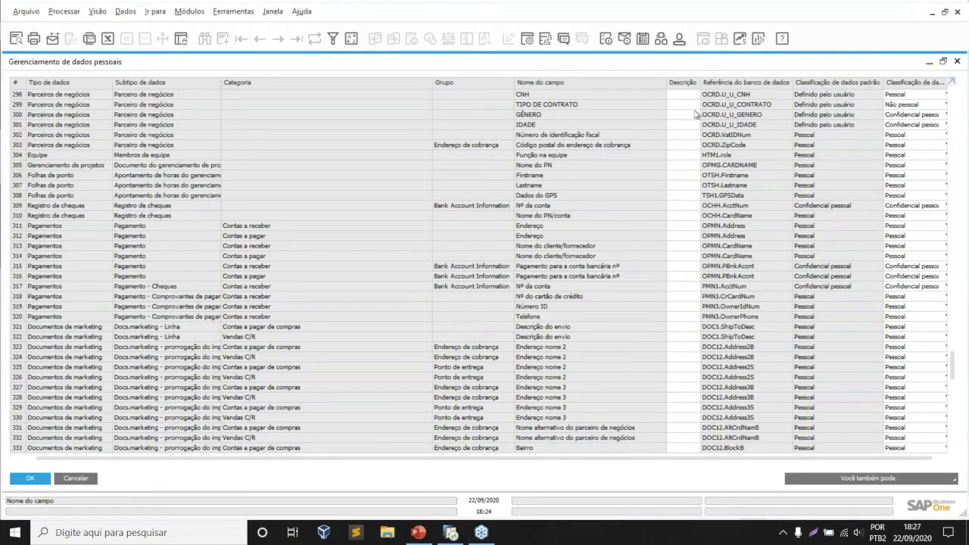
{"action": "left_click", "coordinate": [909, 95]}
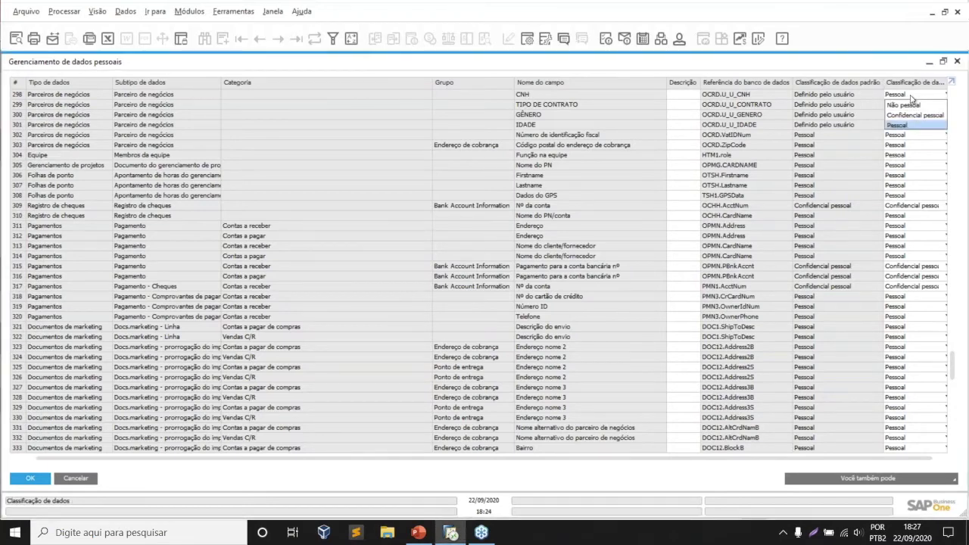
{"action": "left_click", "coordinate": [912, 99]}
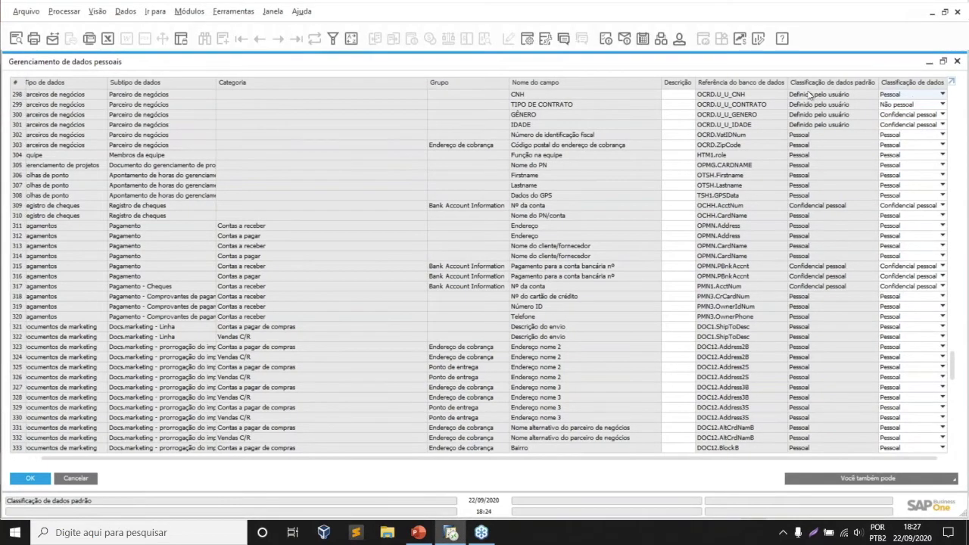
{"action": "scroll", "coordinate": [808, 94], "scroll_direction": "up", "scroll_amount": 1}
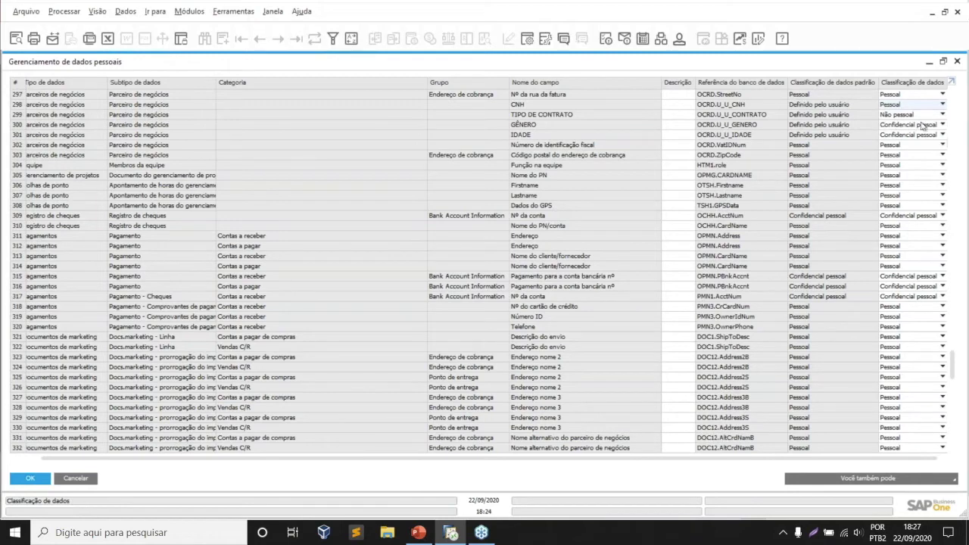
{"action": "double_click", "coordinate": [882, 65]}
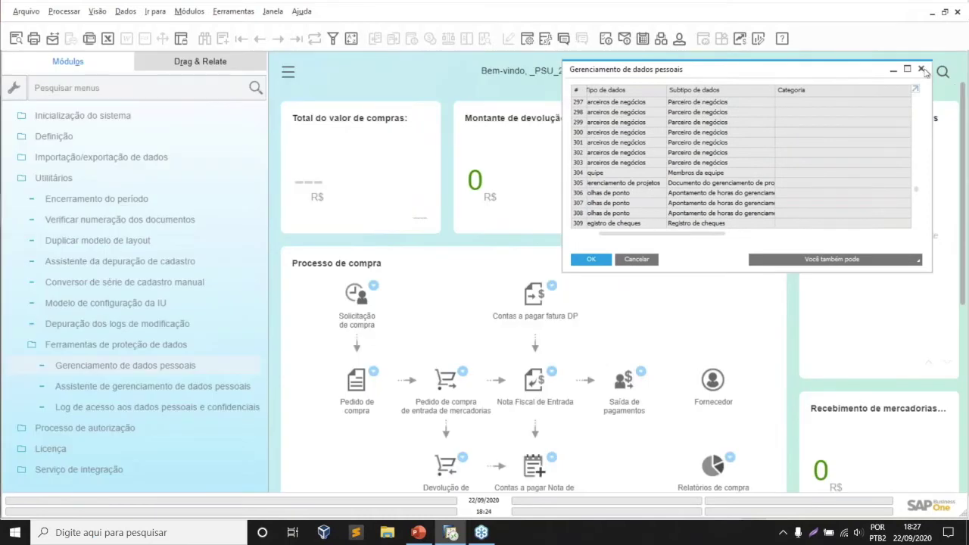
- Close personal data management and open a maximized business partner master data form in Add mode
{"action": "left_click", "coordinate": [922, 70]}
{"action": "scroll", "coordinate": [341, 176], "scroll_direction": "down", "scroll_amount": 1}
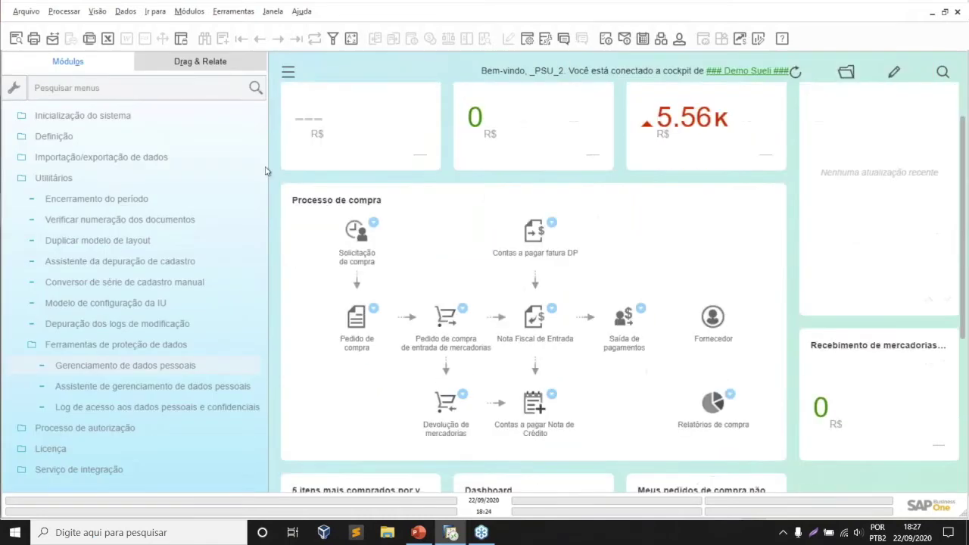
{"action": "scroll", "coordinate": [216, 190], "scroll_direction": "up", "scroll_amount": 1}
{"action": "left_click", "coordinate": [216, 193]}
{"action": "left_click", "coordinate": [94, 120]}
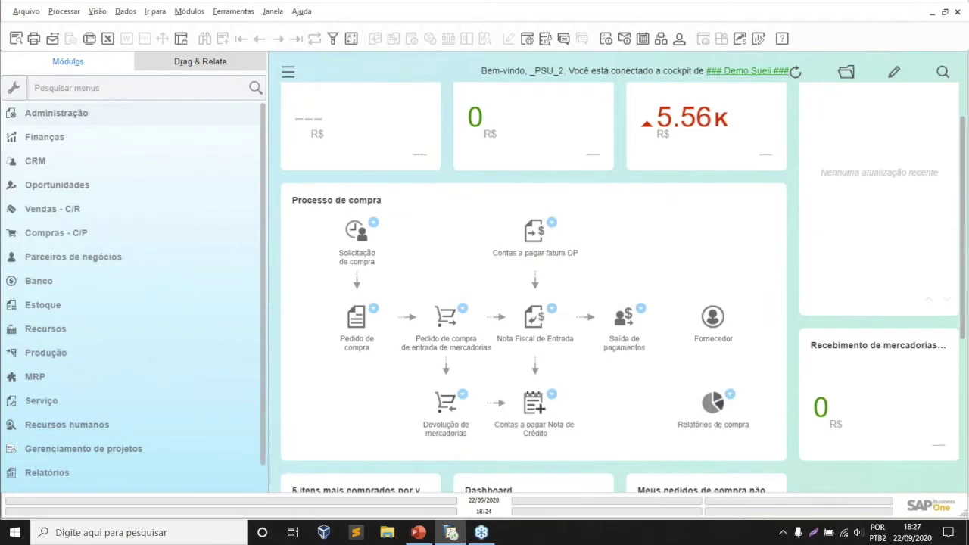
{"action": "left_click", "coordinate": [95, 258]}
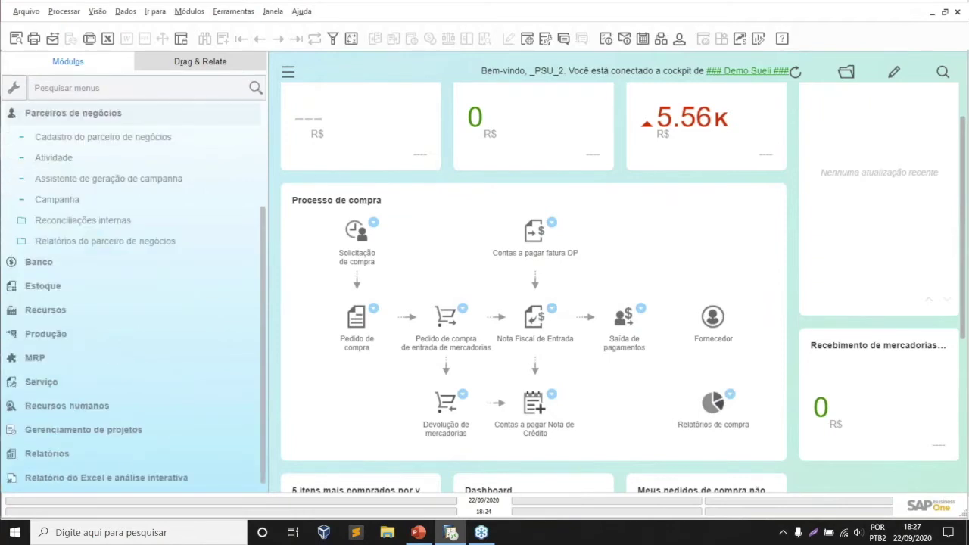
{"action": "left_click", "coordinate": [144, 139]}
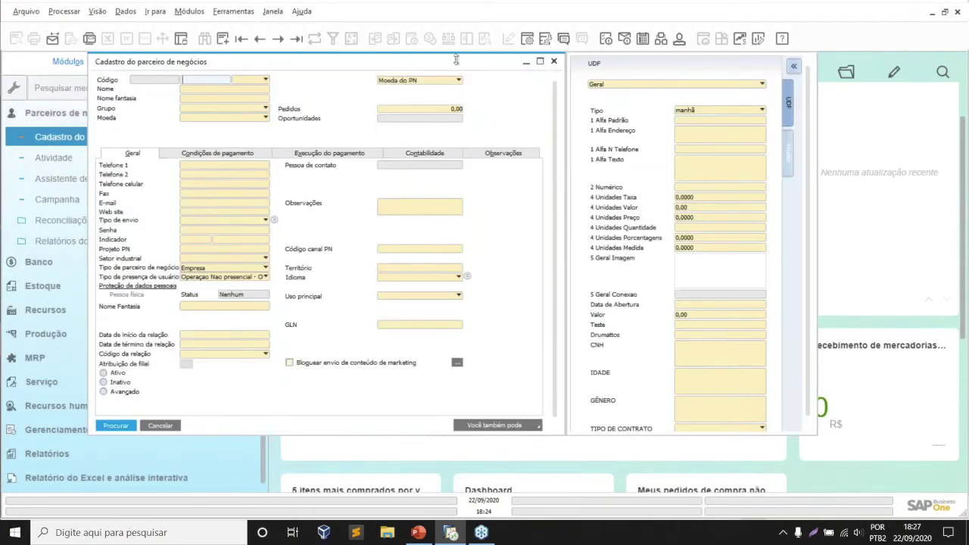
{"action": "left_click", "coordinate": [222, 38]}
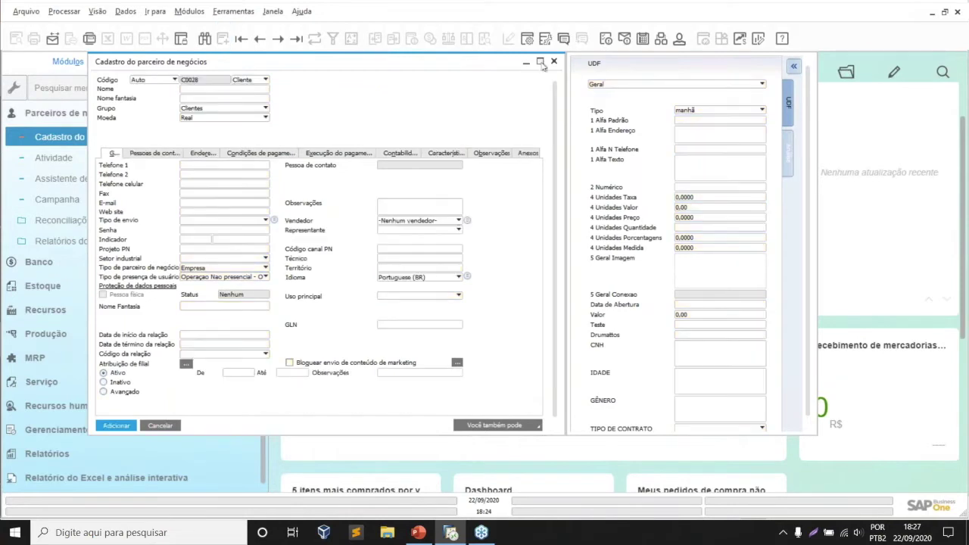
{"action": "left_click", "coordinate": [540, 62]}
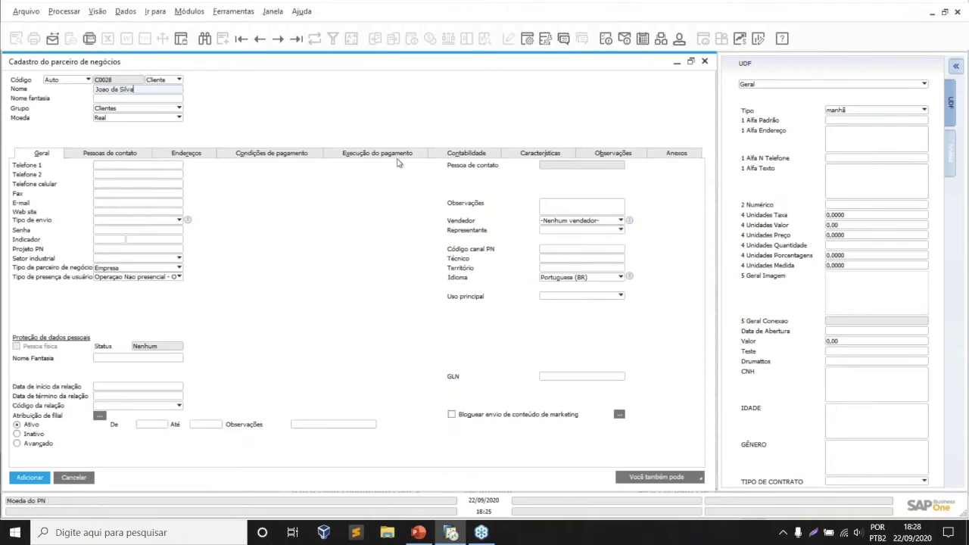
- Enter the partner's CNH number, age 50, gender M and contract type HORAS
{"action": "left_click", "coordinate": [853, 376]}
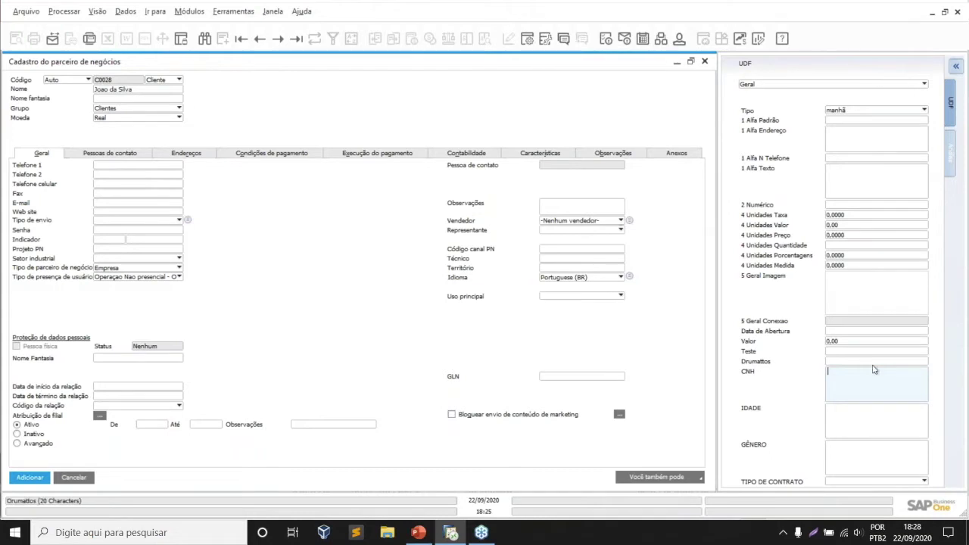
{"action": "left_click", "coordinate": [828, 423]}
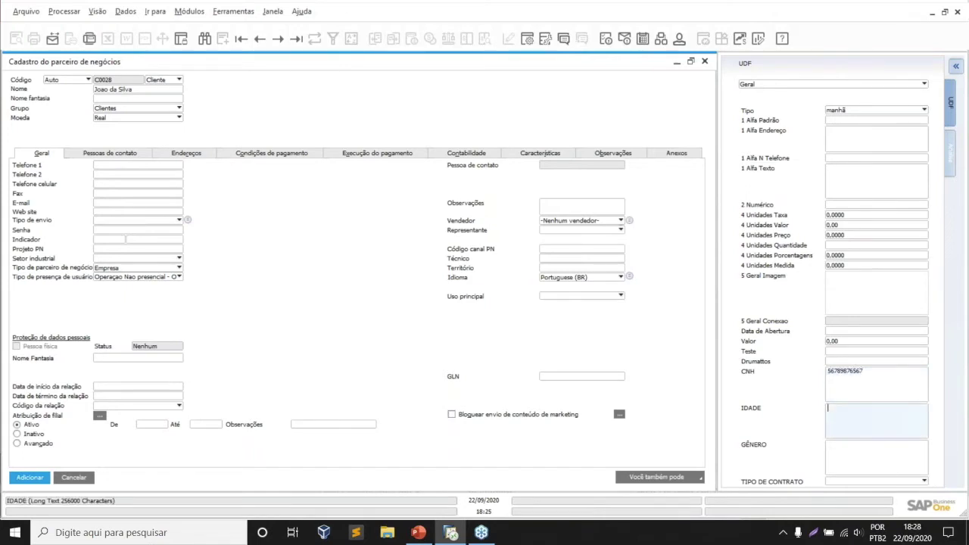
{"action": "left_click", "coordinate": [829, 445]}
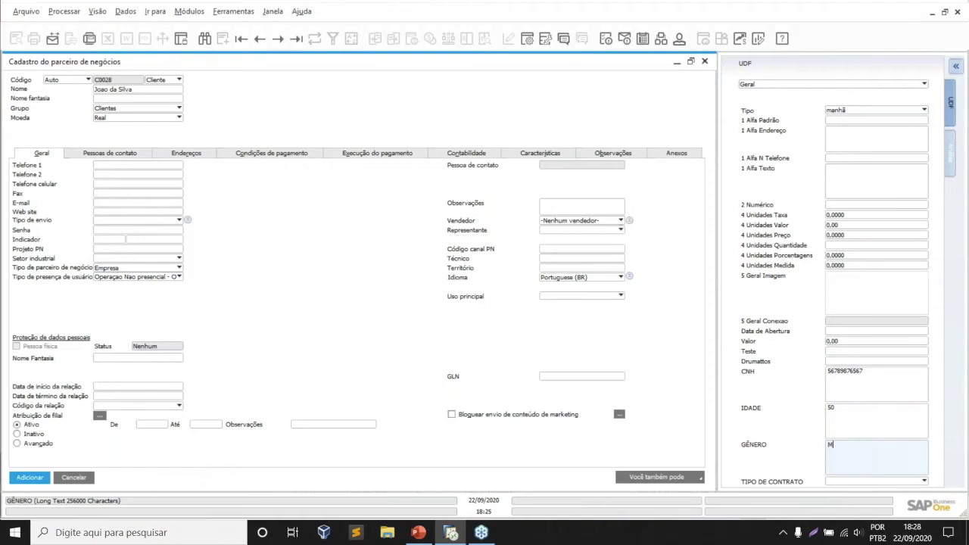
{"action": "left_click", "coordinate": [874, 481]}
{"action": "left_click", "coordinate": [878, 451]}
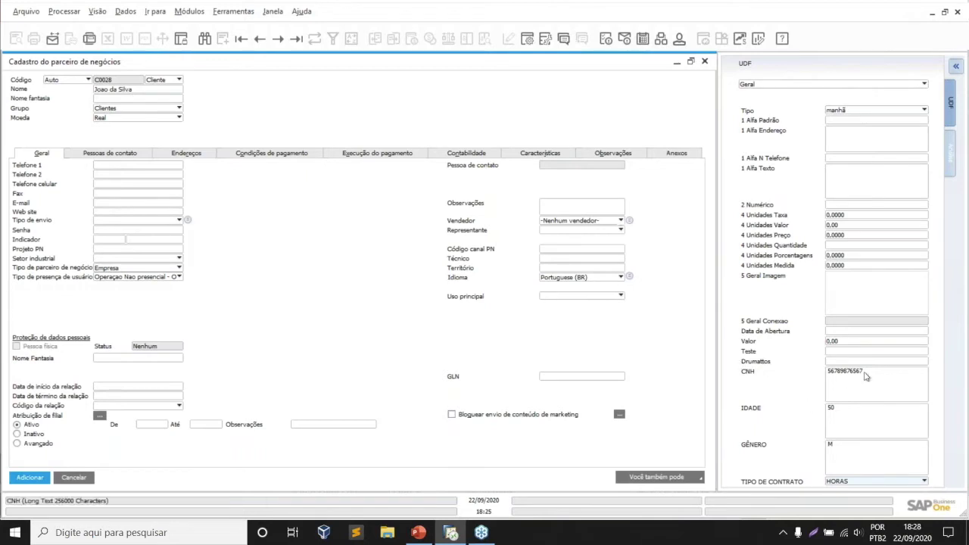
{"action": "left_click_drag", "start_coordinate": [867, 381], "coordinate": [828, 371]}
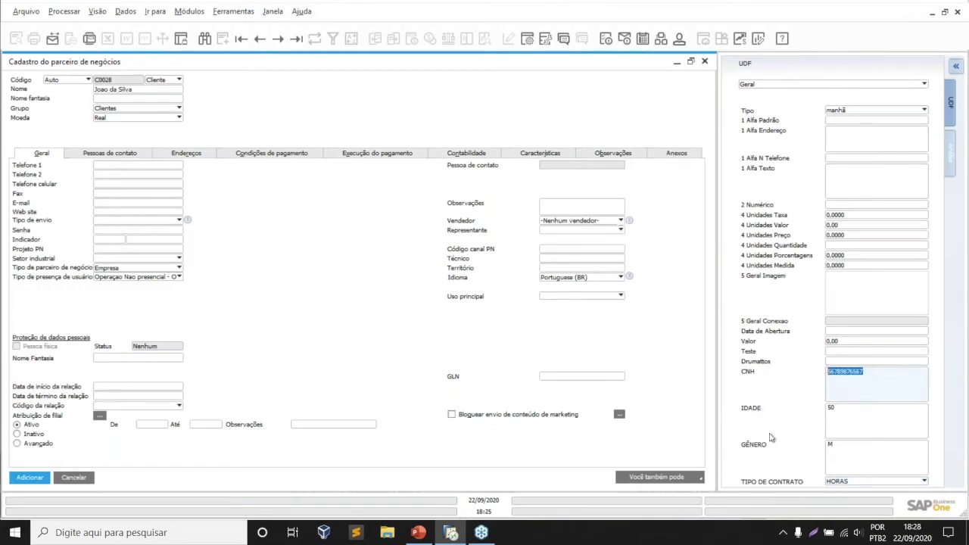
{"action": "left_click", "coordinate": [850, 426]}
{"action": "left_click", "coordinate": [844, 449]}
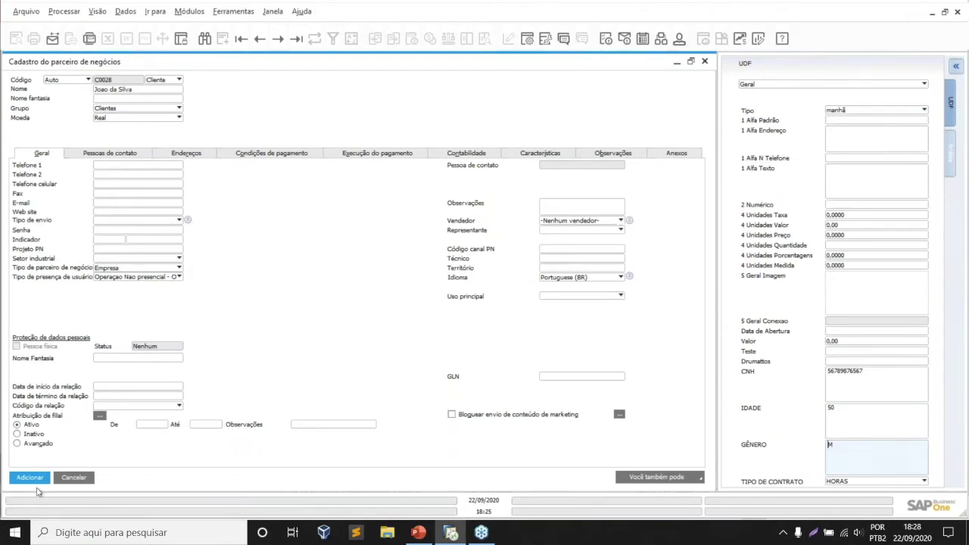
- Add the new customer business partner
{"action": "right_click", "coordinate": [110, 83]}
{"action": "left_click", "coordinate": [133, 91]}
{"action": "left_click", "coordinate": [42, 478]}
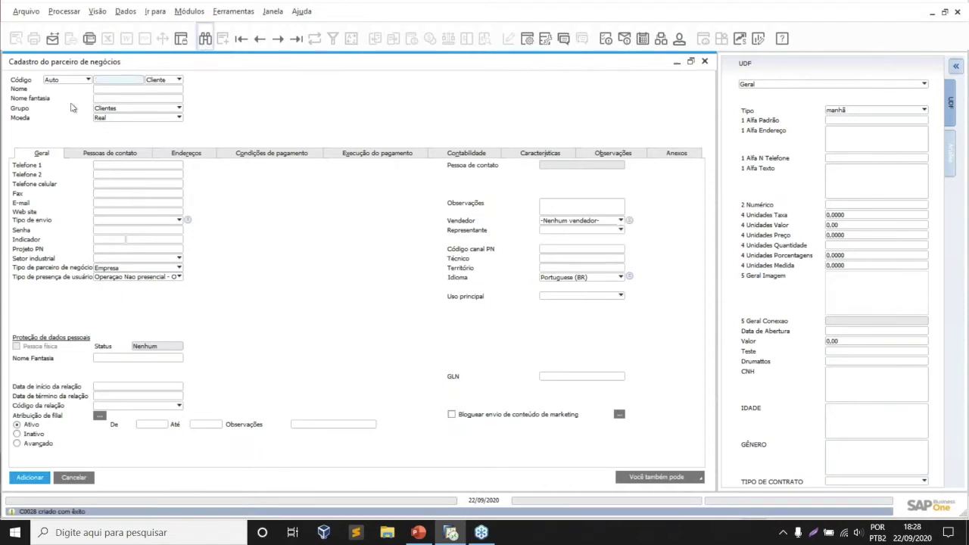
{"action": "left_click", "coordinate": [204, 38]}
- Find the new customer by its partner code and check the saved CNH, IDADE 50 and GÊNERO M values
{"action": "type", "text": "C0028"}
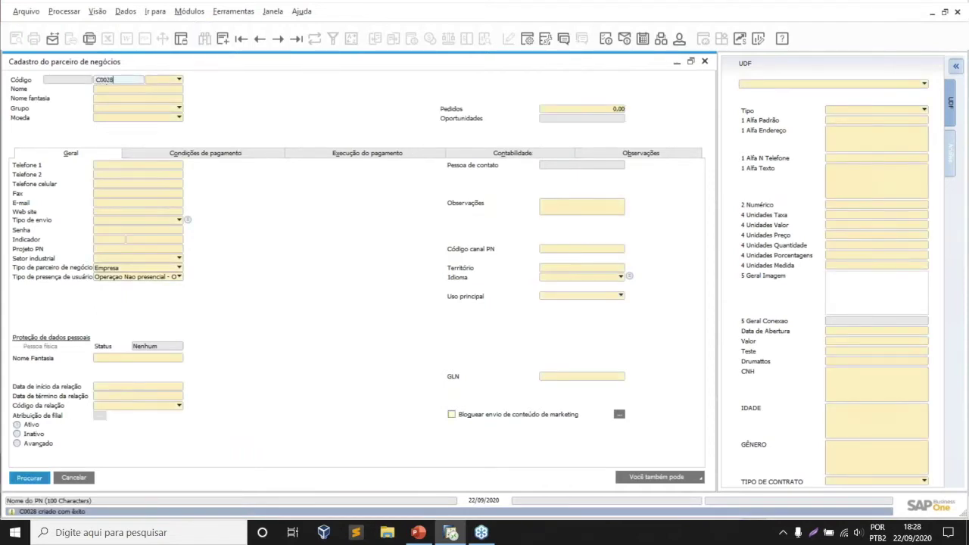
{"action": "key", "text": "Return"}
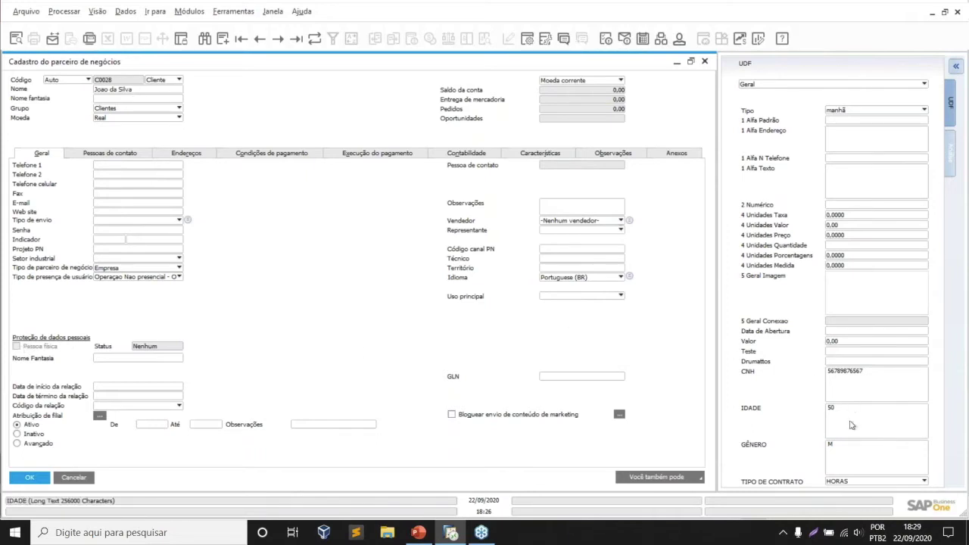
{"action": "left_click", "coordinate": [850, 458]}
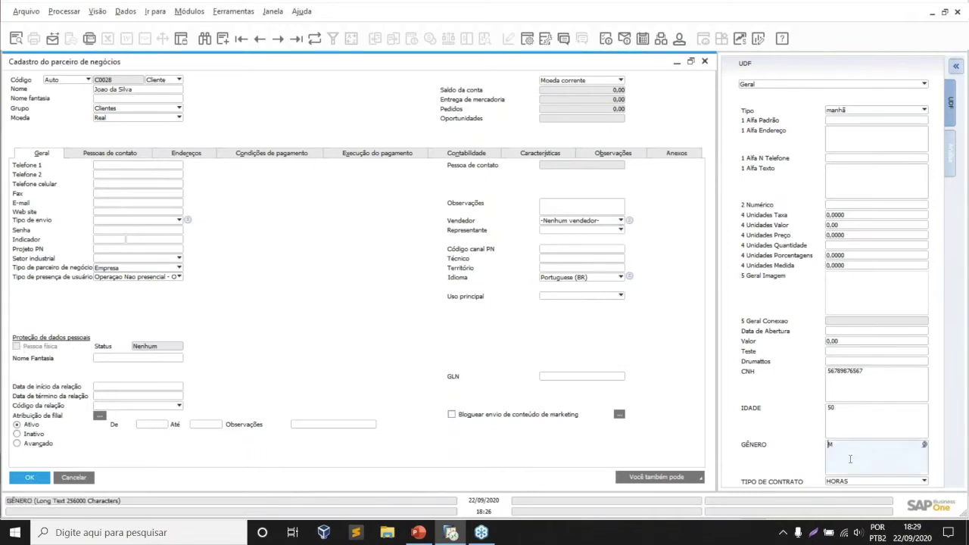
{"action": "left_click", "coordinate": [884, 415]}
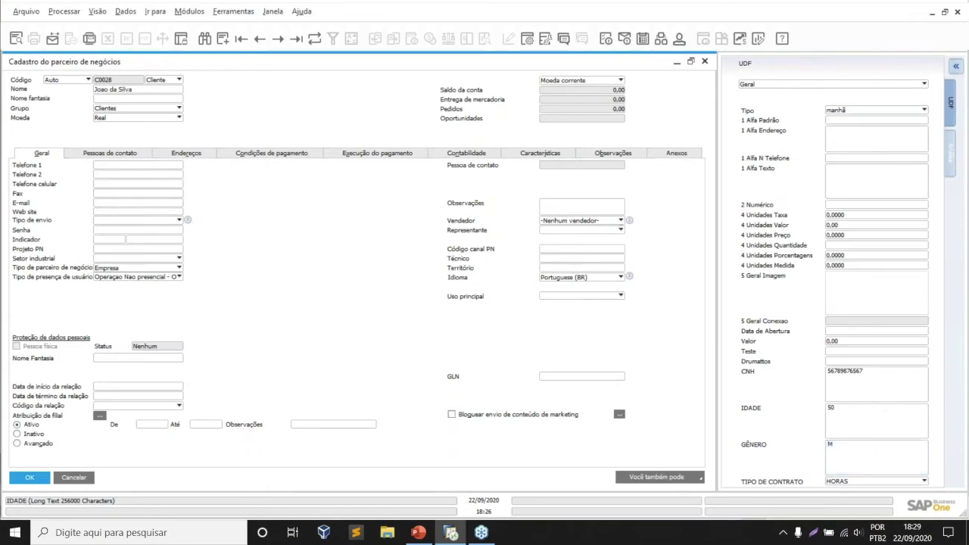
{"action": "left_click", "coordinate": [854, 390]}
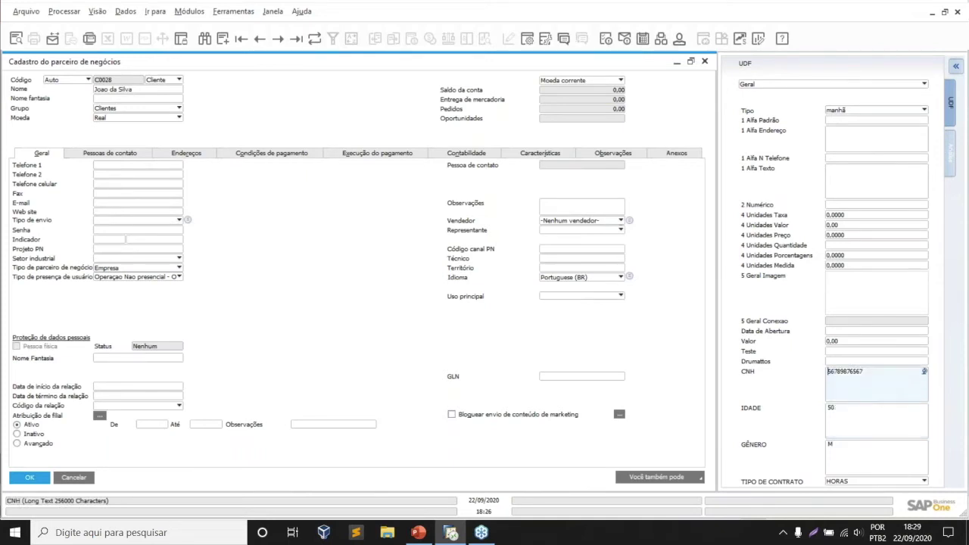
{"action": "left_click", "coordinate": [865, 415]}
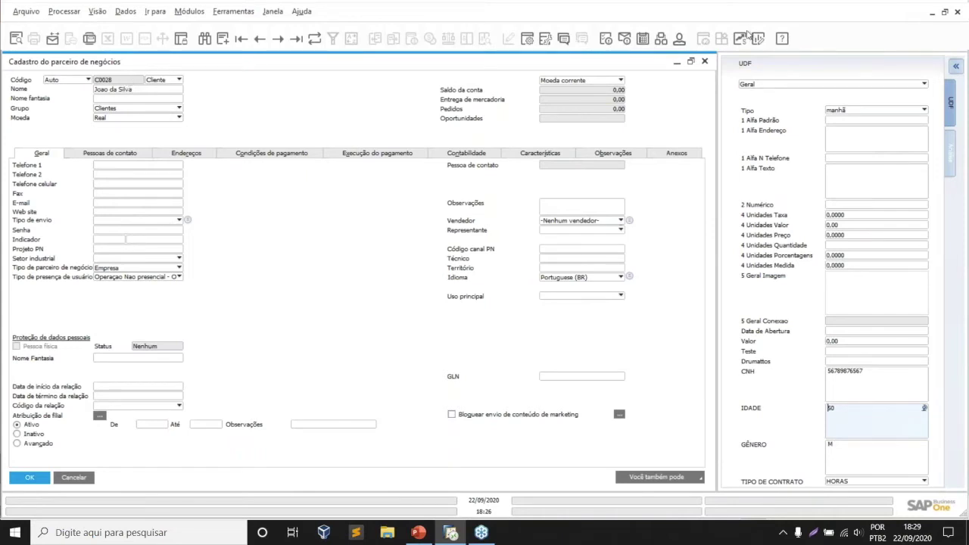
- Cancel the customer form and show Administração's data protection tools in a widened sidebar
{"action": "right_click", "coordinate": [105, 82]}
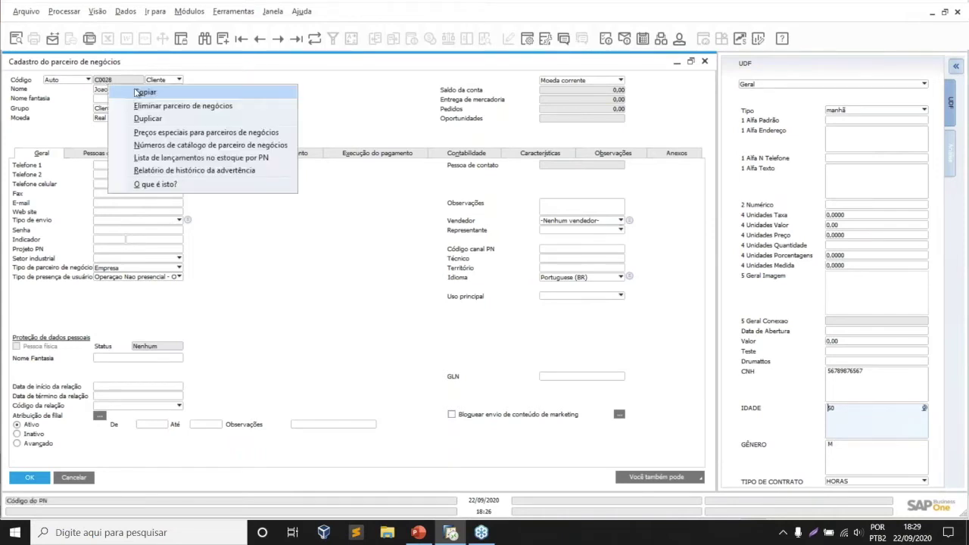
{"action": "left_click", "coordinate": [131, 213]}
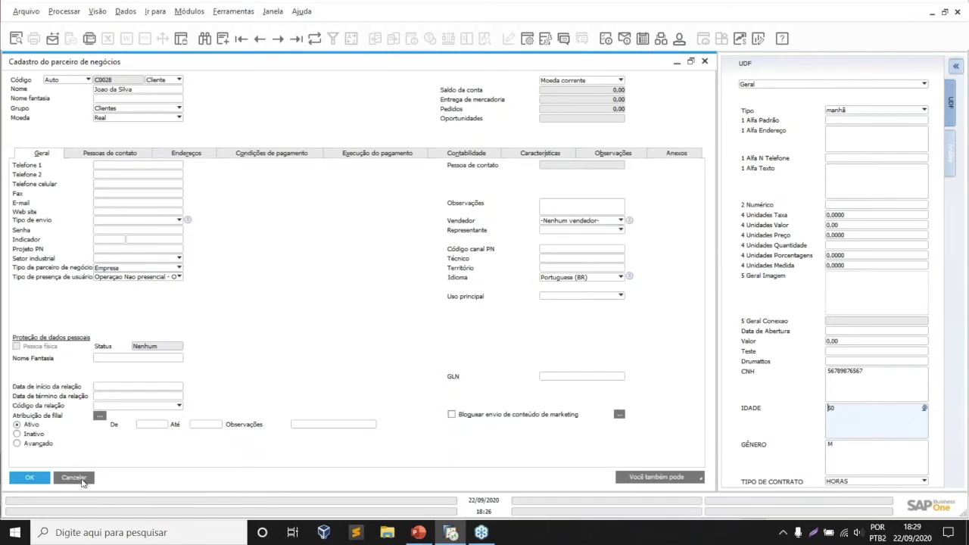
{"action": "left_click", "coordinate": [75, 477]}
{"action": "scroll", "coordinate": [61, 133], "scroll_direction": "up", "scroll_amount": 2}
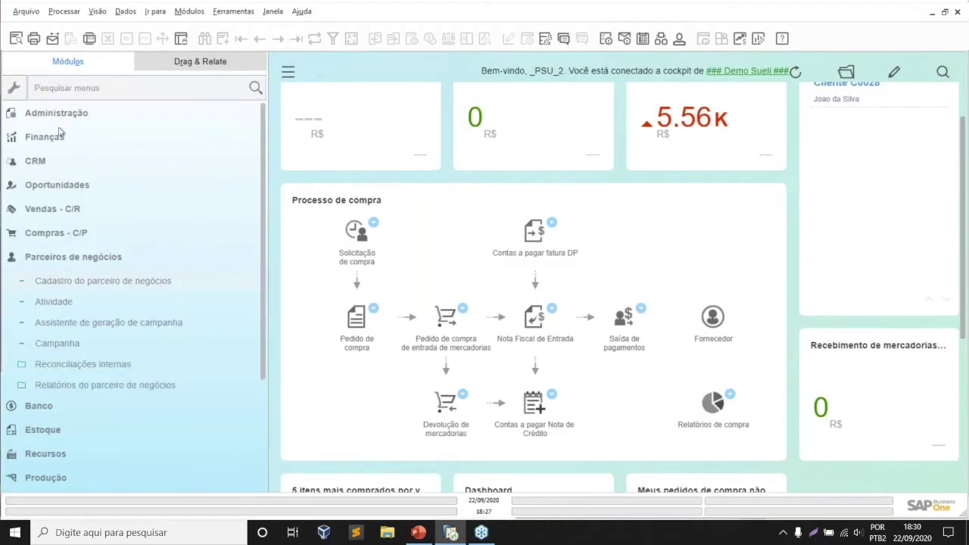
{"action": "left_click", "coordinate": [57, 113]}
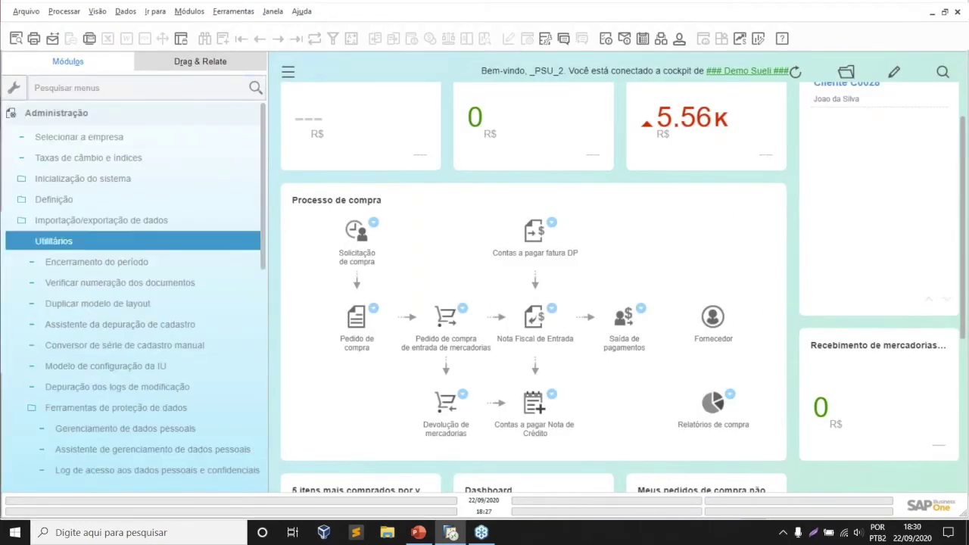
{"action": "scroll", "coordinate": [151, 333], "scroll_direction": "down", "scroll_amount": 1}
{"action": "left_click_drag", "start_coordinate": [268, 273], "coordinate": [338, 274]}
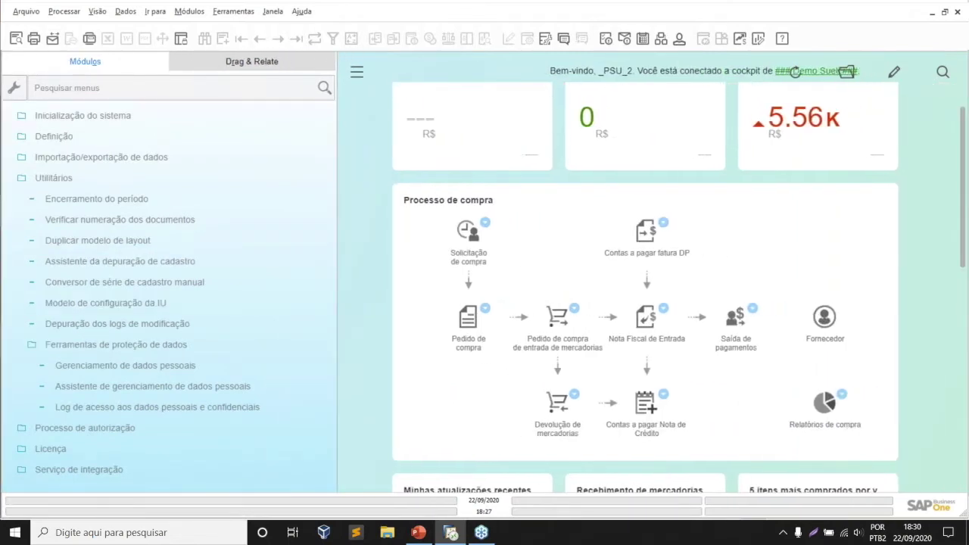
{"action": "left_click", "coordinate": [198, 369]}
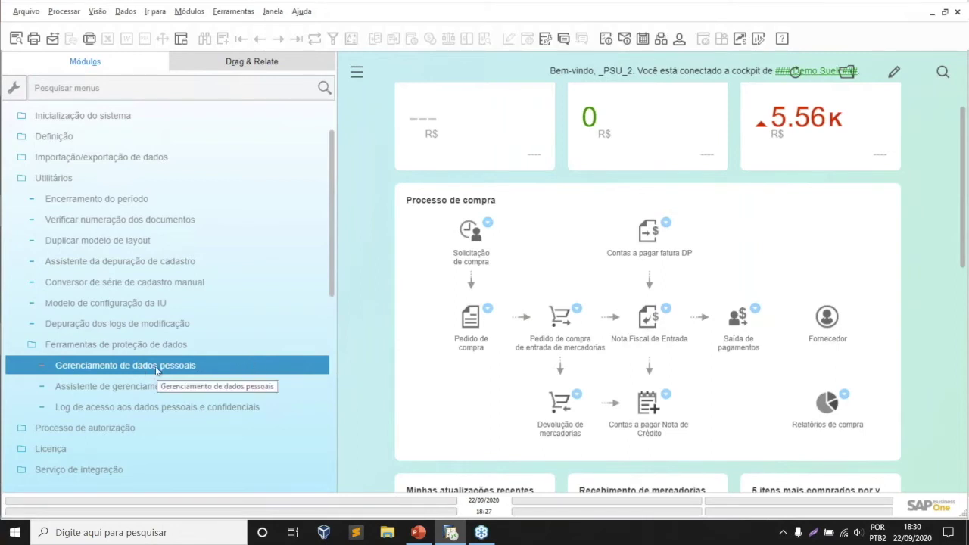
- Start the personal data management wizard and set its Ação to Determinar pessoas físicas
{"action": "left_click", "coordinate": [223, 386]}
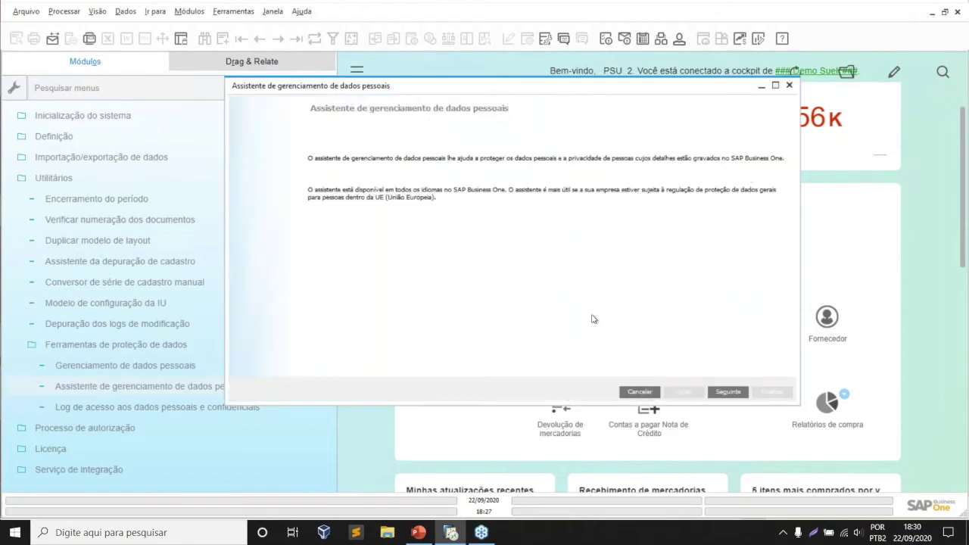
{"action": "left_click", "coordinate": [743, 391]}
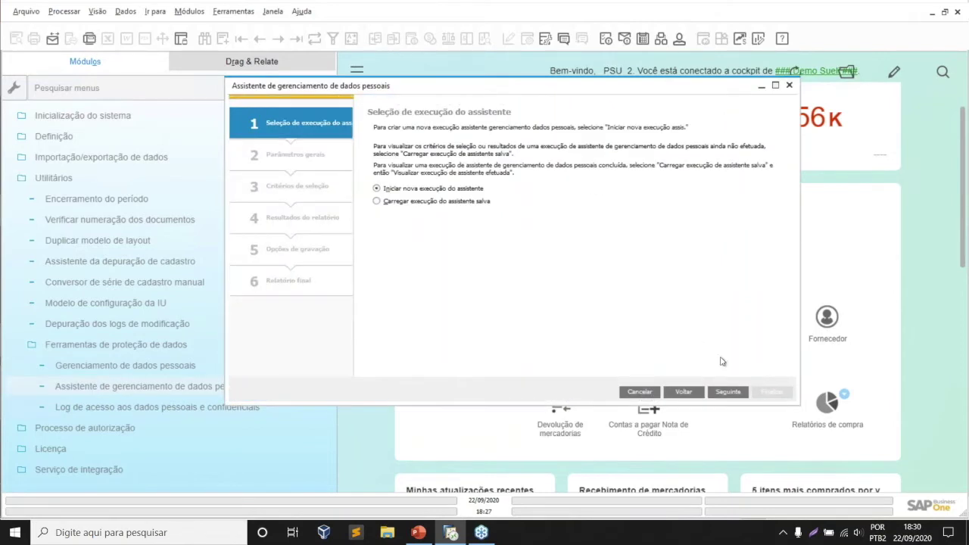
{"action": "left_click", "coordinate": [727, 392]}
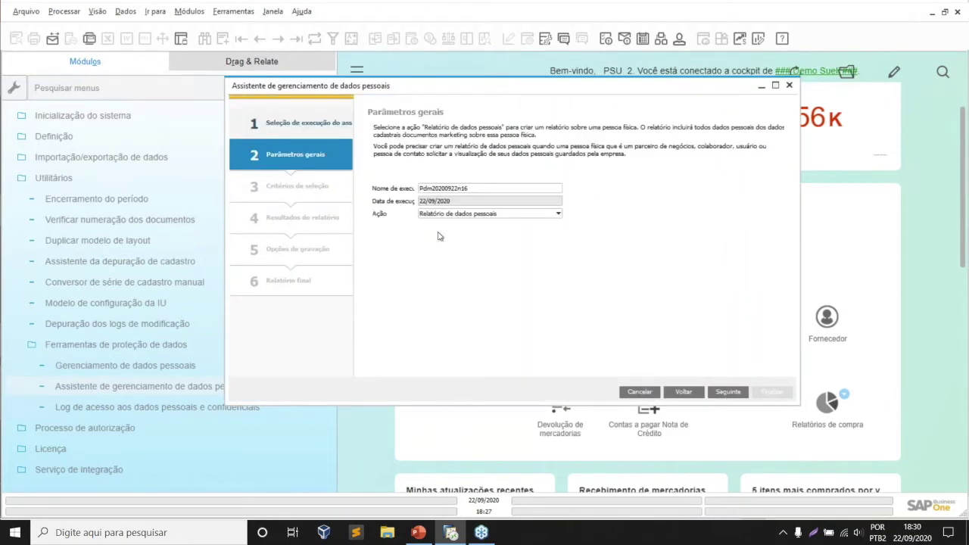
{"action": "left_click", "coordinate": [475, 214]}
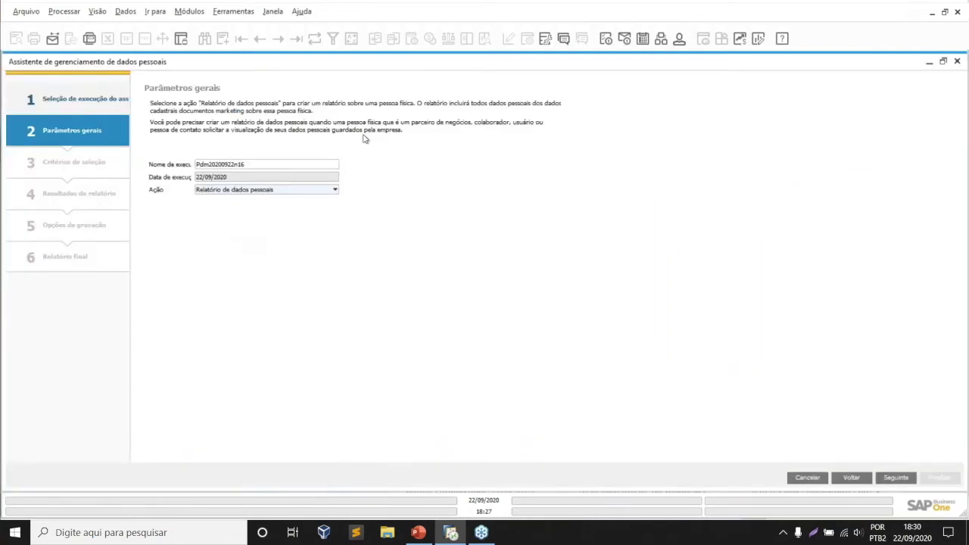
{"action": "left_click", "coordinate": [775, 86]}
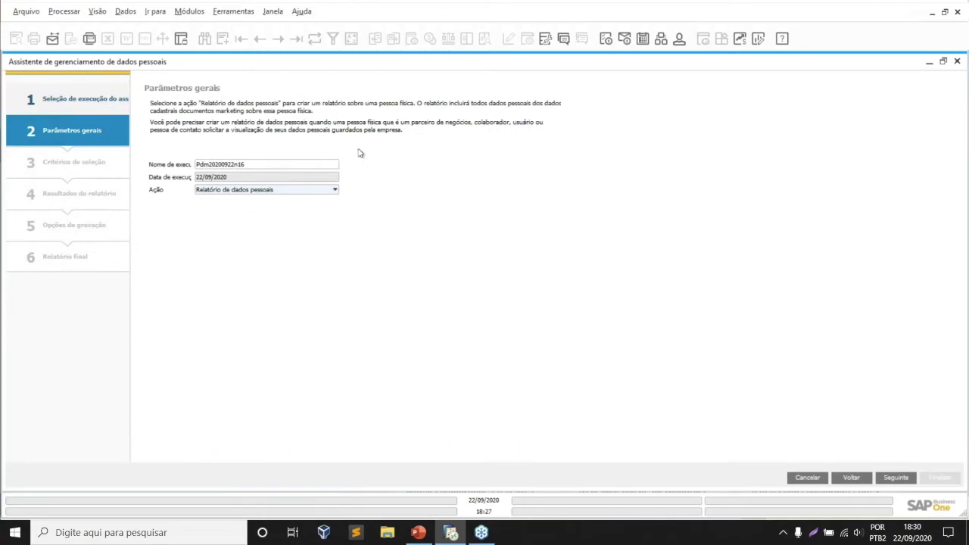
{"action": "left_click", "coordinate": [256, 191]}
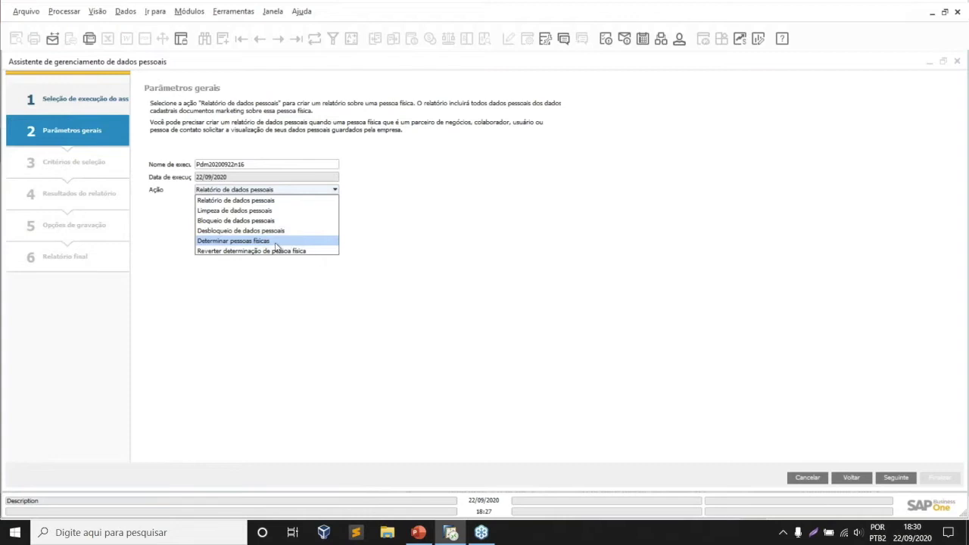
{"action": "left_click", "coordinate": [257, 241]}
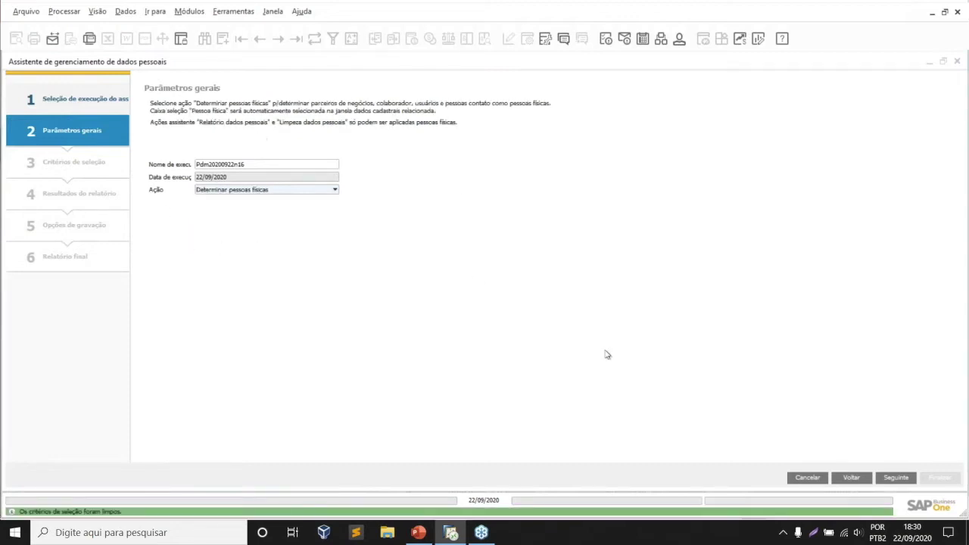
- Advance to Critérios de seleção and review the Usuários, Colaboradores, Contatos and Parceiros de negócios criteria
{"action": "left_click", "coordinate": [895, 478]}
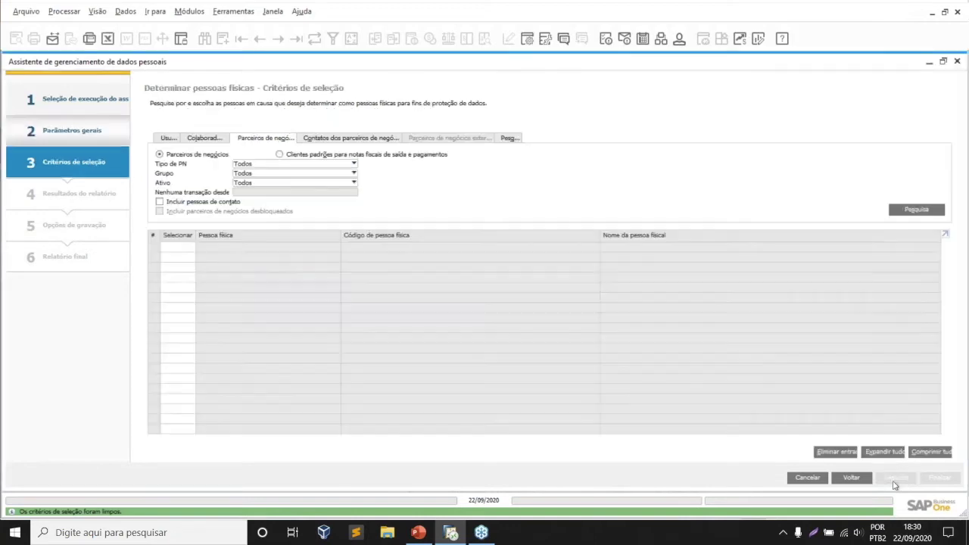
{"action": "left_click", "coordinate": [165, 138]}
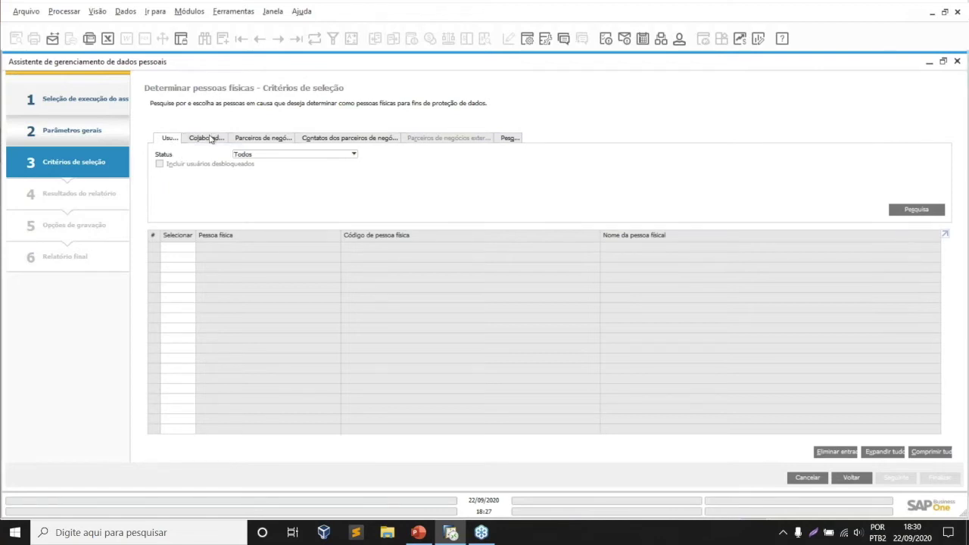
{"action": "left_click", "coordinate": [211, 139]}
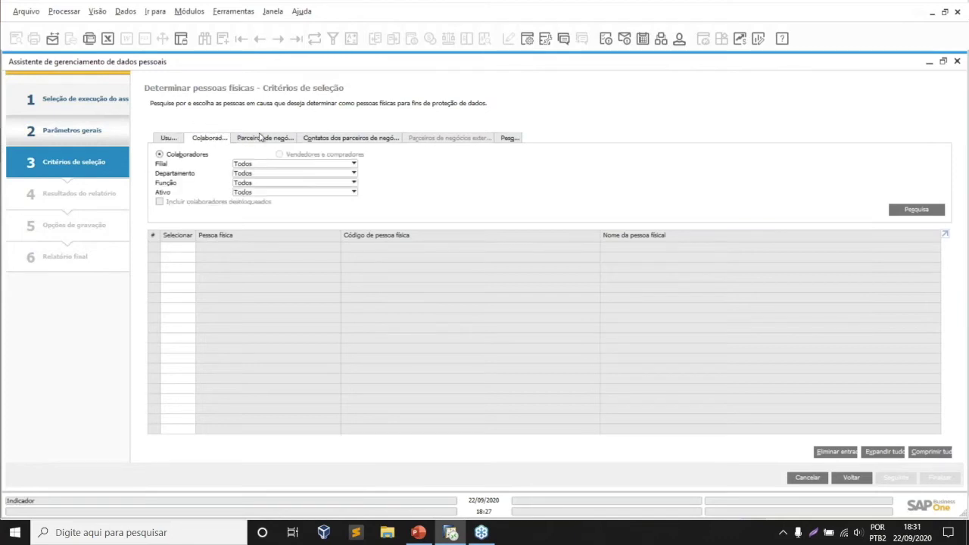
{"action": "left_click", "coordinate": [259, 137]}
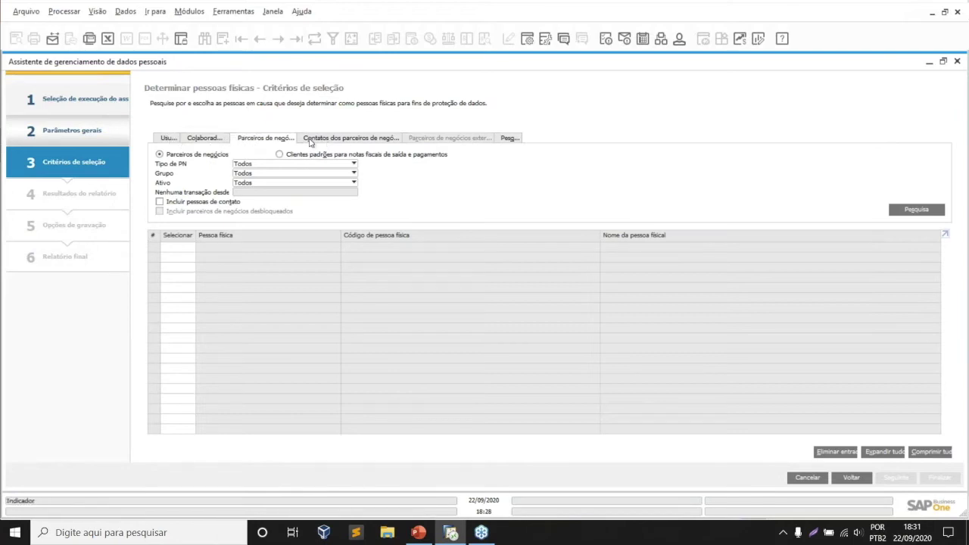
{"action": "left_click", "coordinate": [309, 141]}
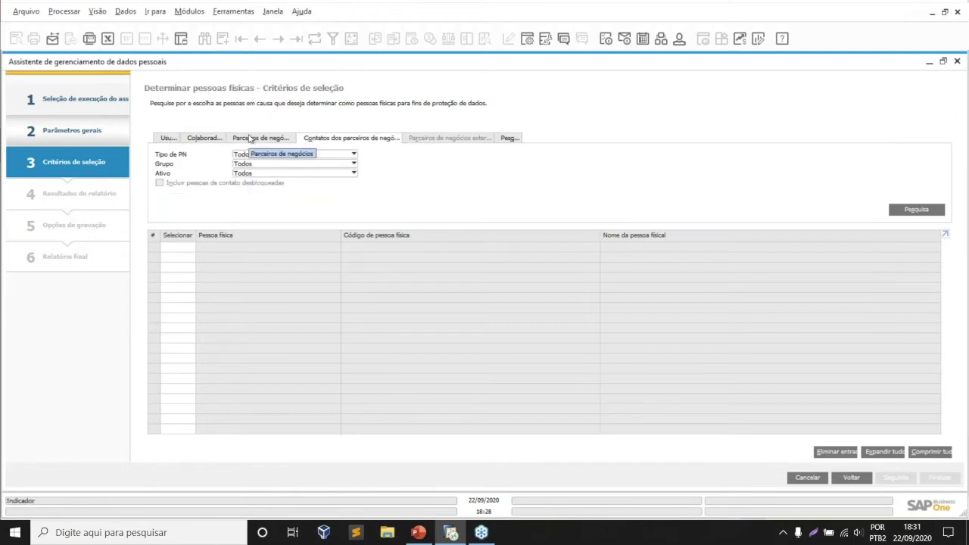
{"action": "left_click", "coordinate": [250, 139]}
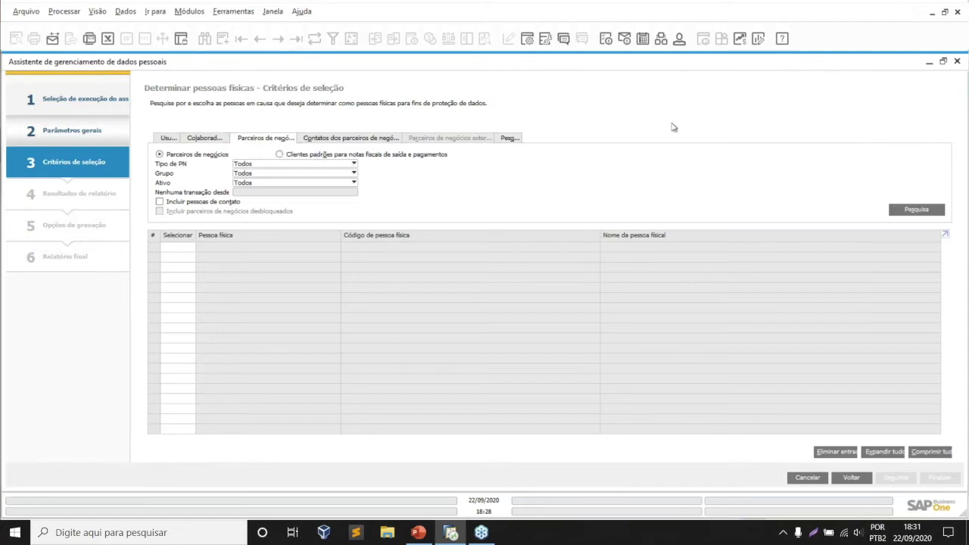
- Search for the individual business partner by code and add it to the selection
{"action": "left_click", "coordinate": [908, 211]}
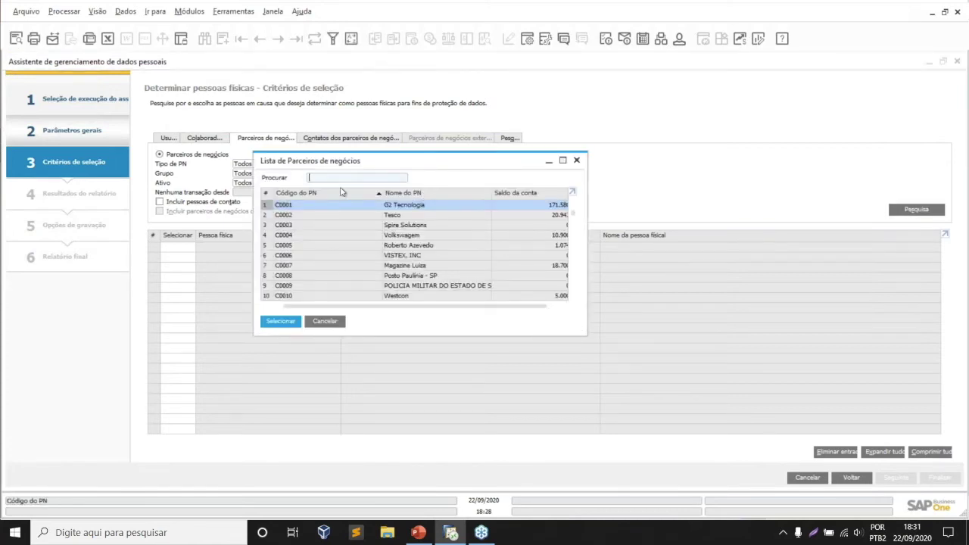
{"action": "type", "text": "C0028"}
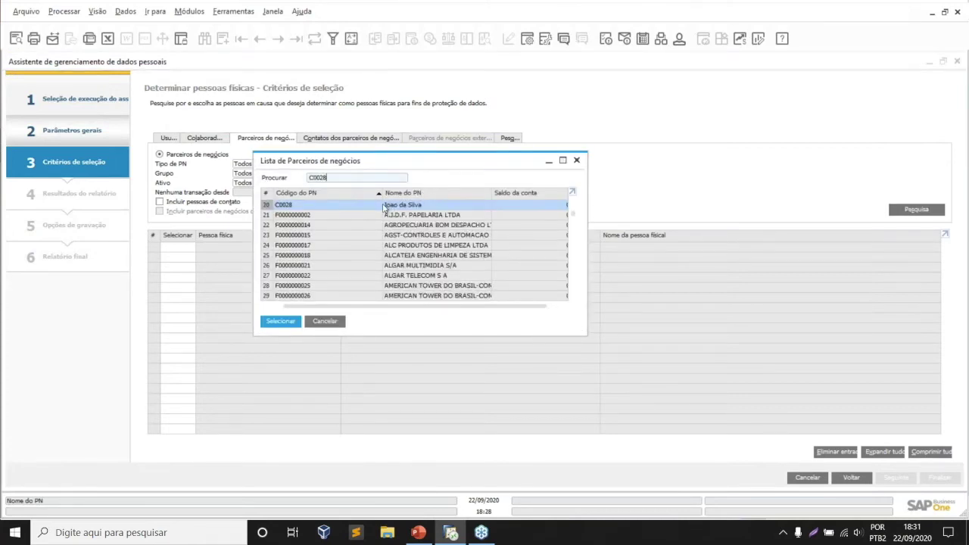
{"action": "double_click", "coordinate": [383, 207]}
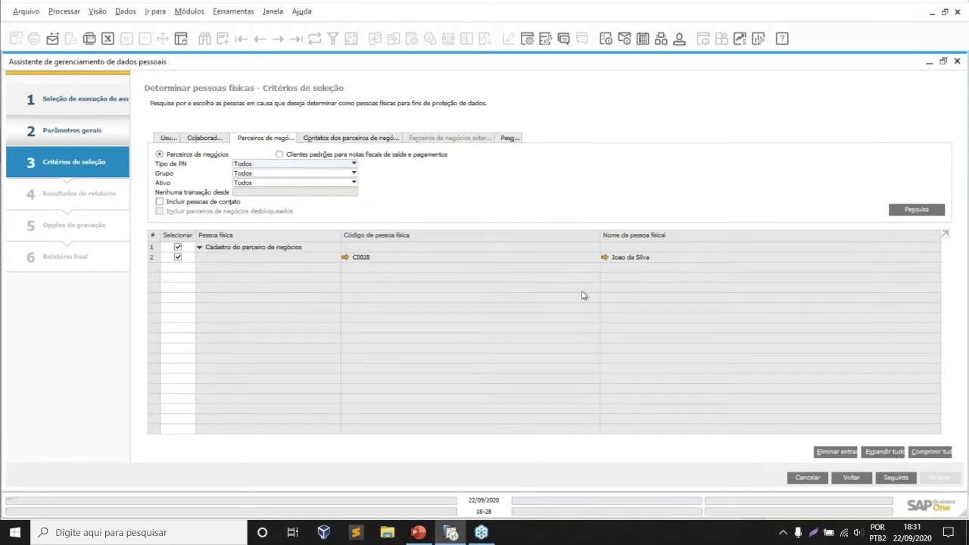
- Execute the natural-person determination, confirm with Sim, and open the partner's record from the report
{"action": "left_click", "coordinate": [898, 479]}
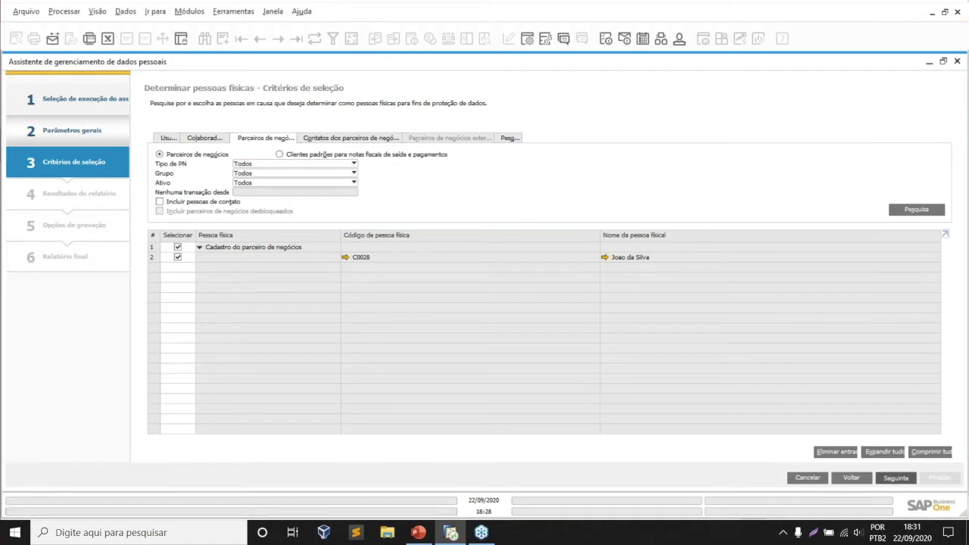
{"action": "key", "text": "alt+s"}
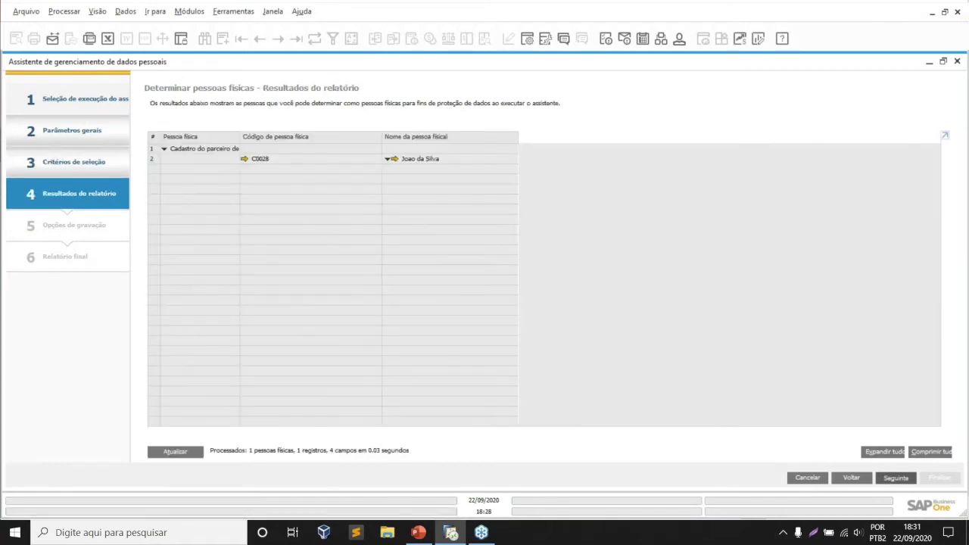
{"action": "left_click", "coordinate": [169, 152]}
{"action": "left_click", "coordinate": [895, 477]}
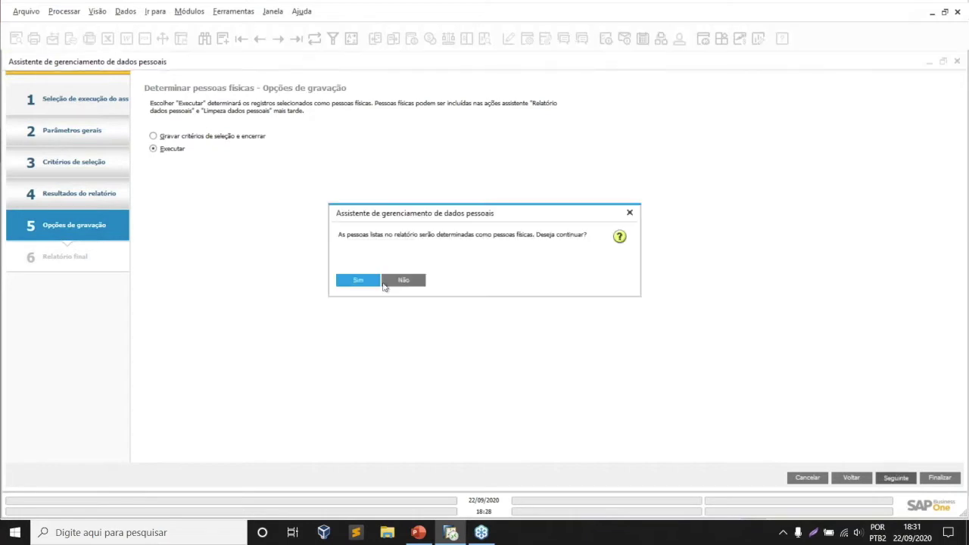
{"action": "left_click", "coordinate": [365, 281]}
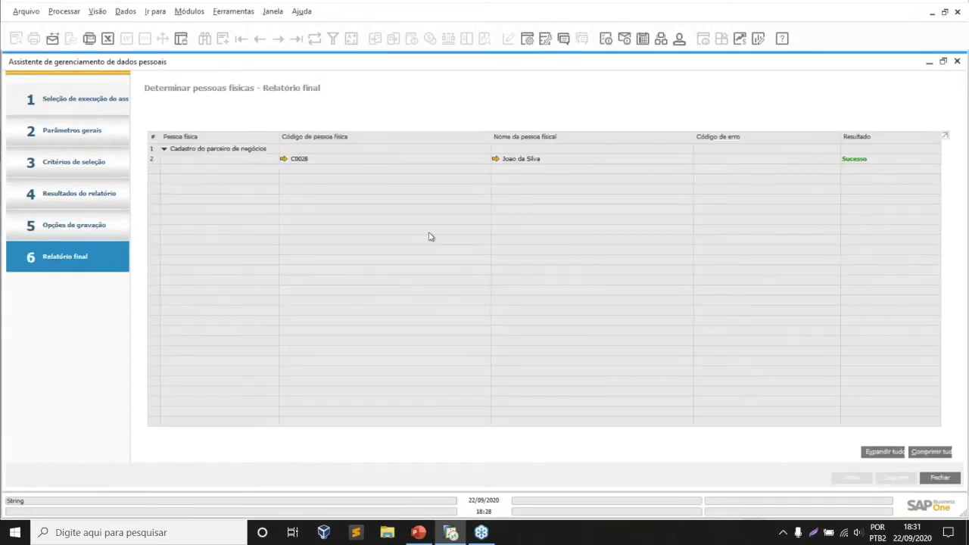
{"action": "left_click", "coordinate": [284, 158]}
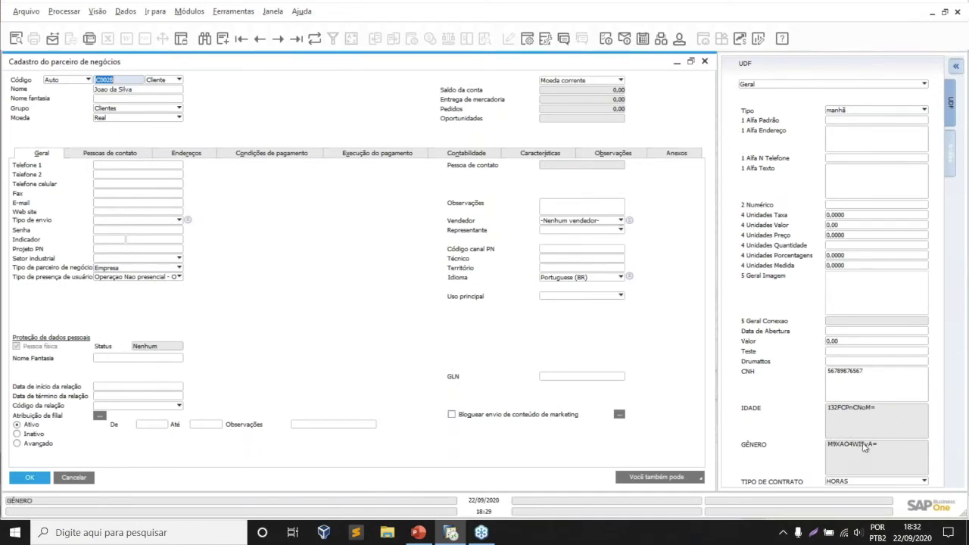
- Inspect the readable CNH value beside the encrypted IDADE and GÊNERO fields
{"action": "left_click", "coordinate": [900, 376]}
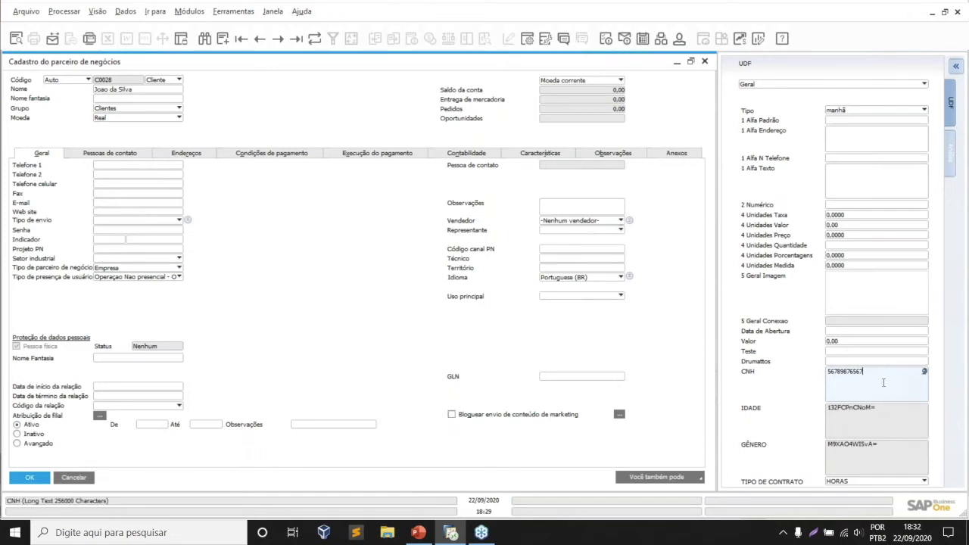
{"action": "double_click", "coordinate": [837, 378]}
{"action": "left_click", "coordinate": [872, 374]}
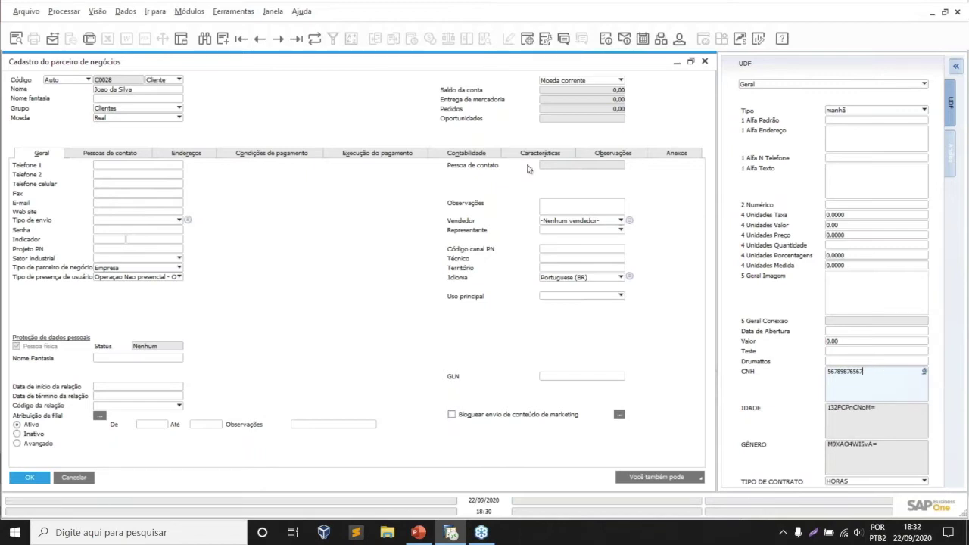
- Reveal the confidential IDADE (50) and GÊNERO (M) values, then close the partner record
{"action": "right_click", "coordinate": [889, 427]}
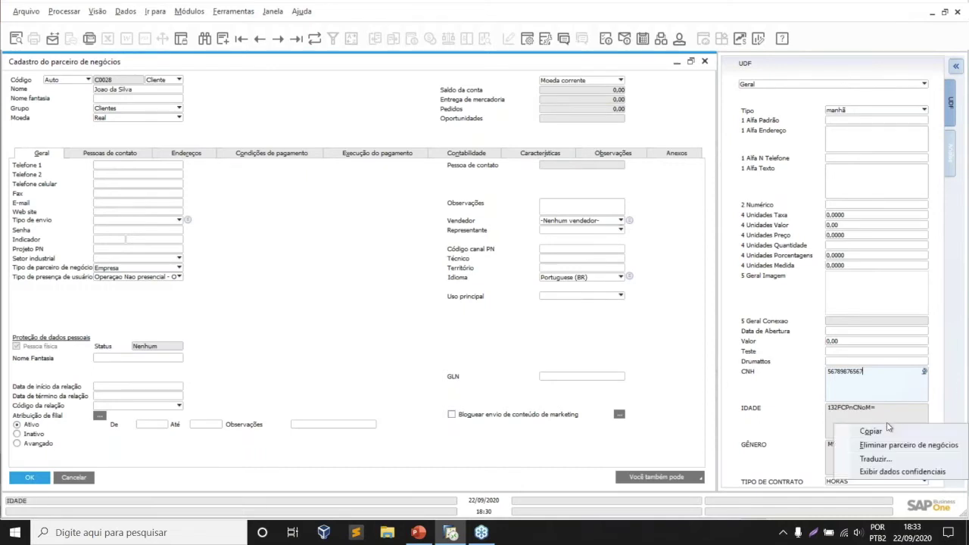
{"action": "left_click", "coordinate": [912, 472]}
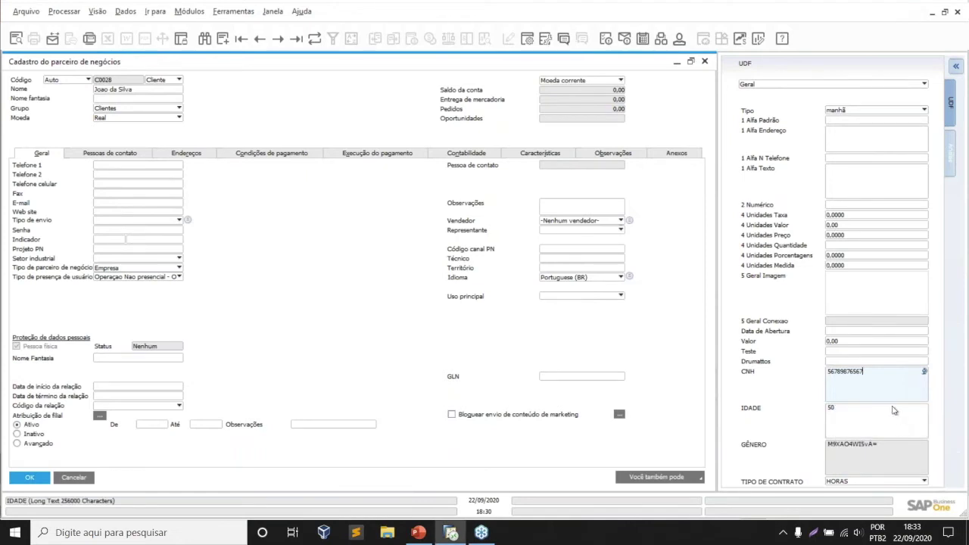
{"action": "right_click", "coordinate": [909, 462]}
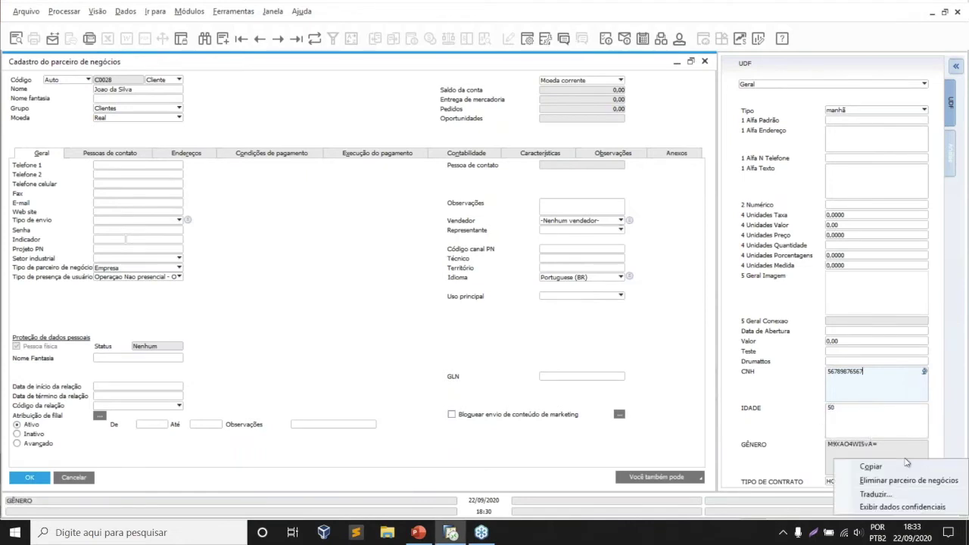
{"action": "left_click", "coordinate": [920, 500]}
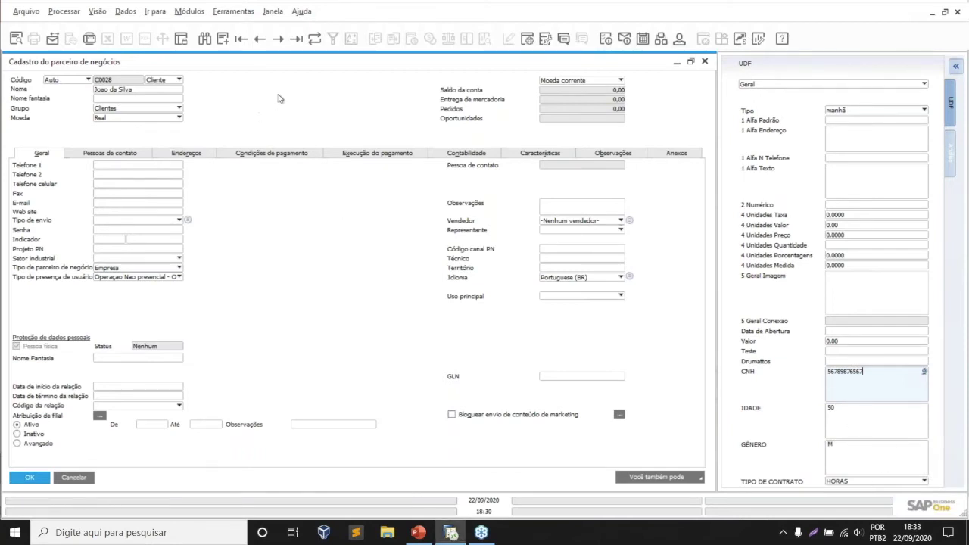
{"action": "left_click", "coordinate": [314, 38]}
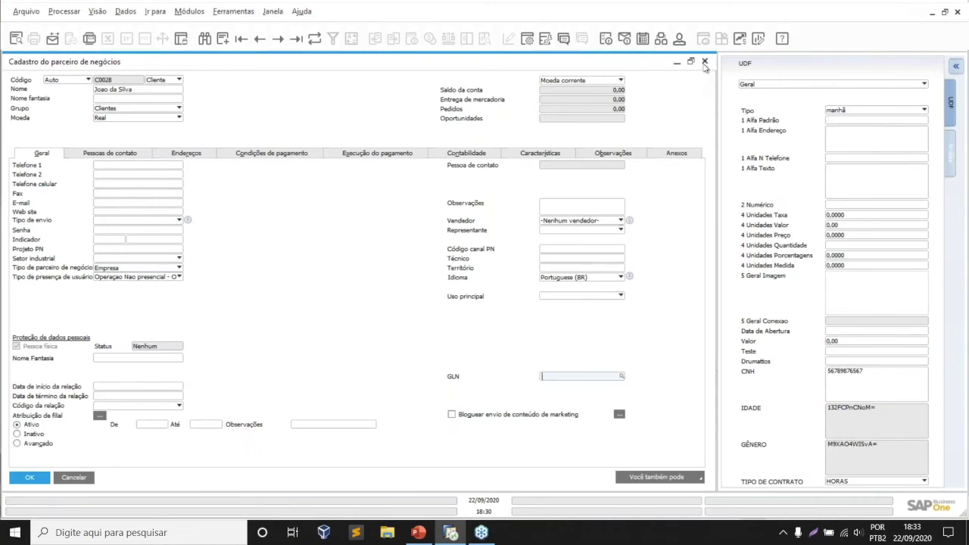
{"action": "left_click", "coordinate": [704, 62]}
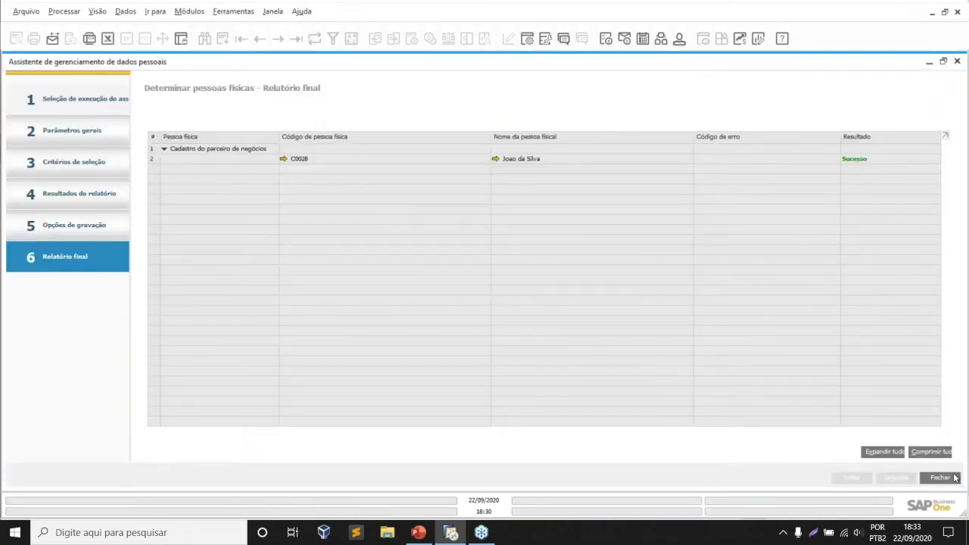
- Restart the personal data management wizard with the Relatório de dados pessoais action
{"action": "left_click", "coordinate": [954, 475]}
{"action": "left_click", "coordinate": [183, 391]}
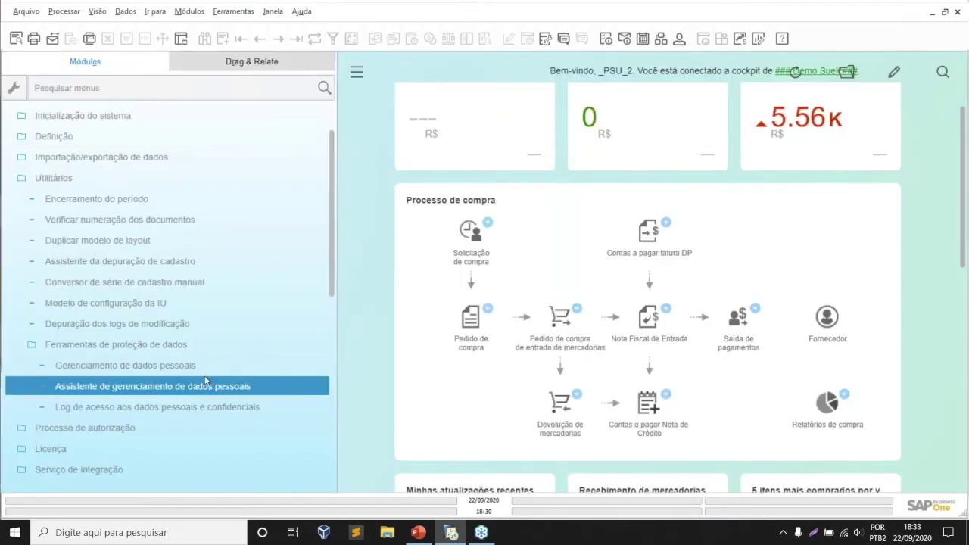
{"action": "left_click", "coordinate": [198, 372]}
{"action": "left_click", "coordinate": [220, 387]}
{"action": "double_click", "coordinate": [221, 391]}
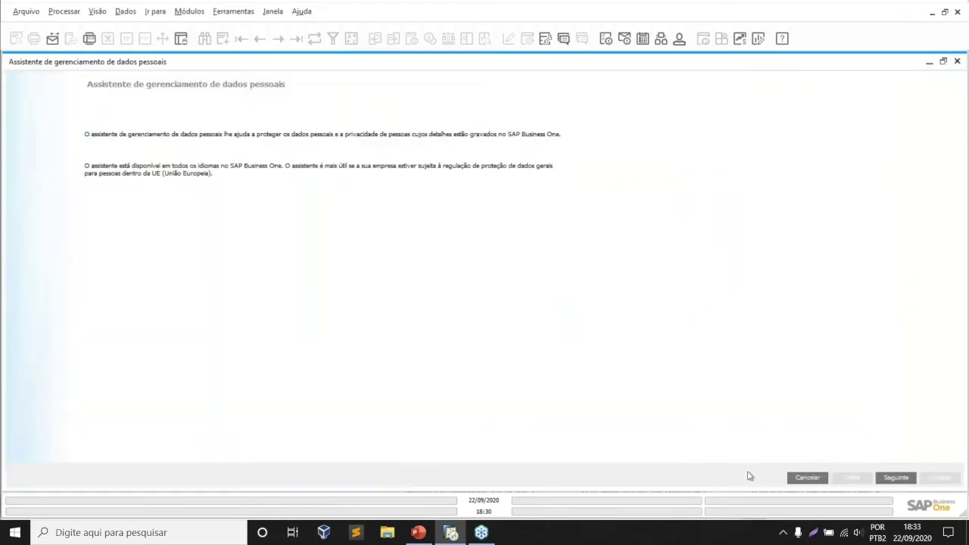
{"action": "left_click", "coordinate": [893, 477]}
{"action": "left_click", "coordinate": [905, 478]}
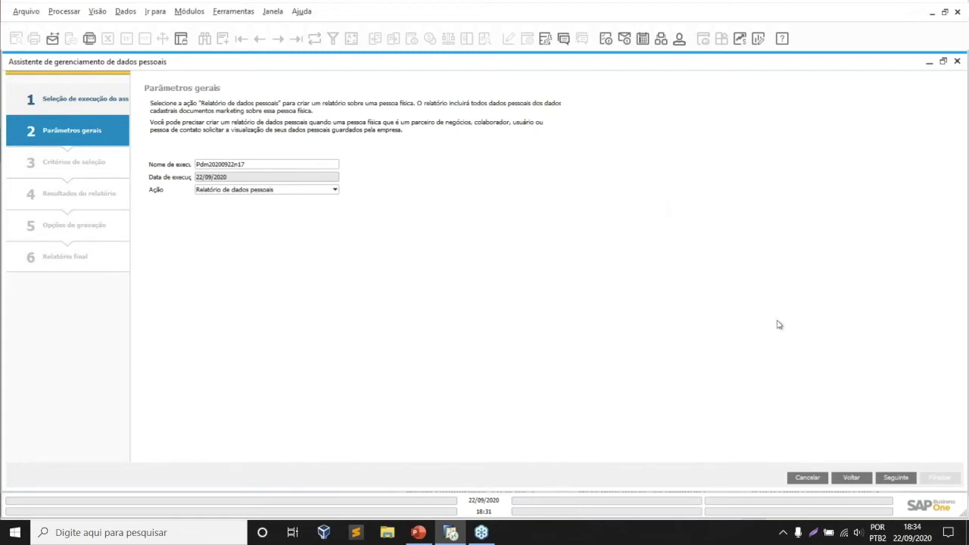
{"action": "left_click", "coordinate": [220, 190]}
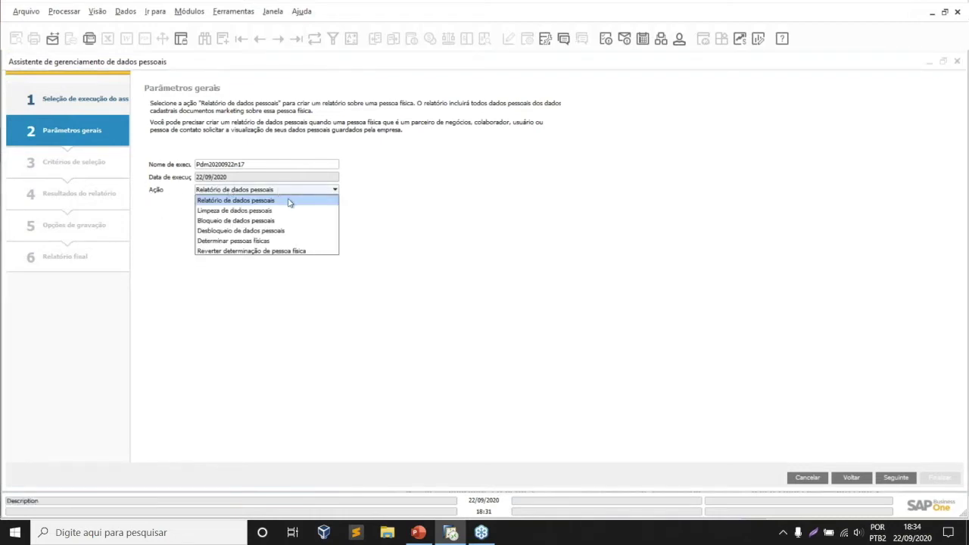
{"action": "left_click", "coordinate": [284, 201]}
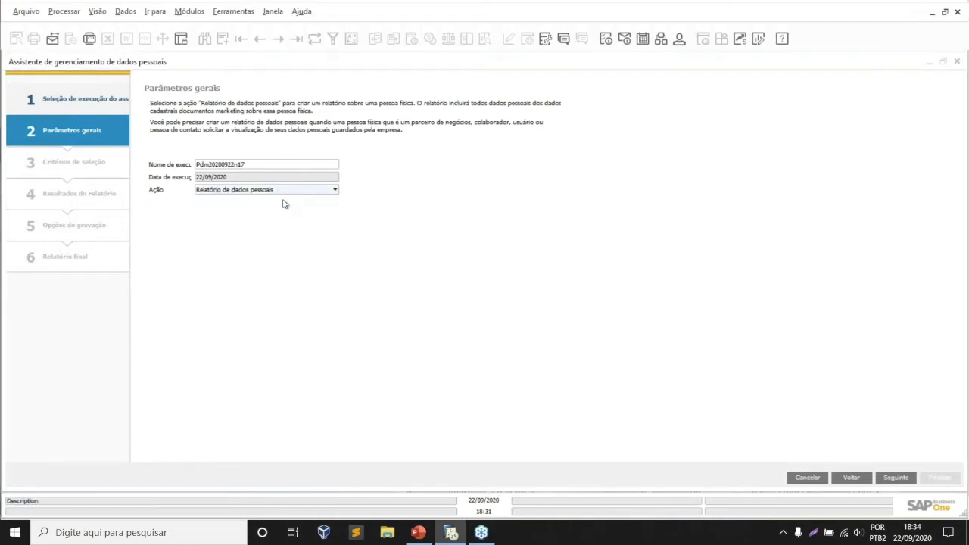
{"action": "left_click", "coordinate": [909, 482]}
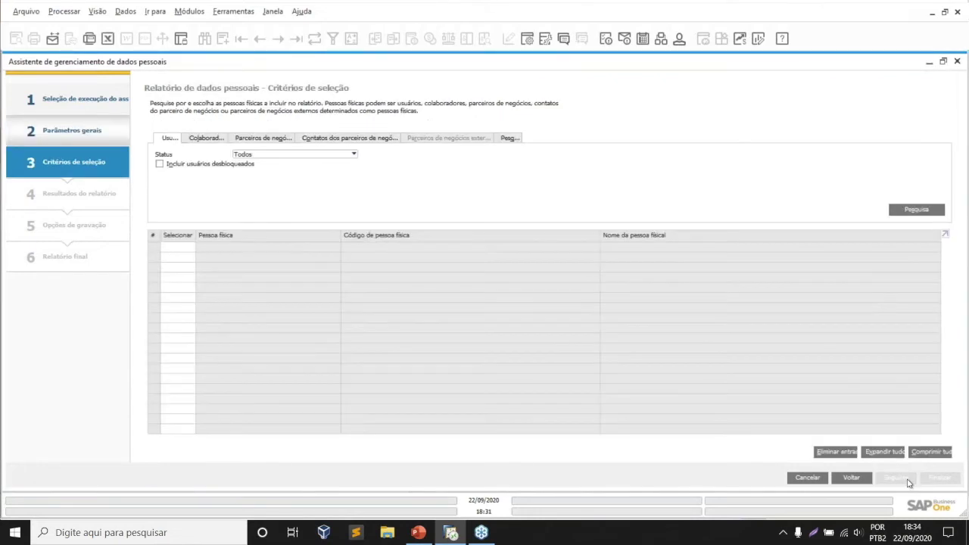
- Add only the third business partner in the search list to the report criteria
{"action": "left_click", "coordinate": [259, 140]}
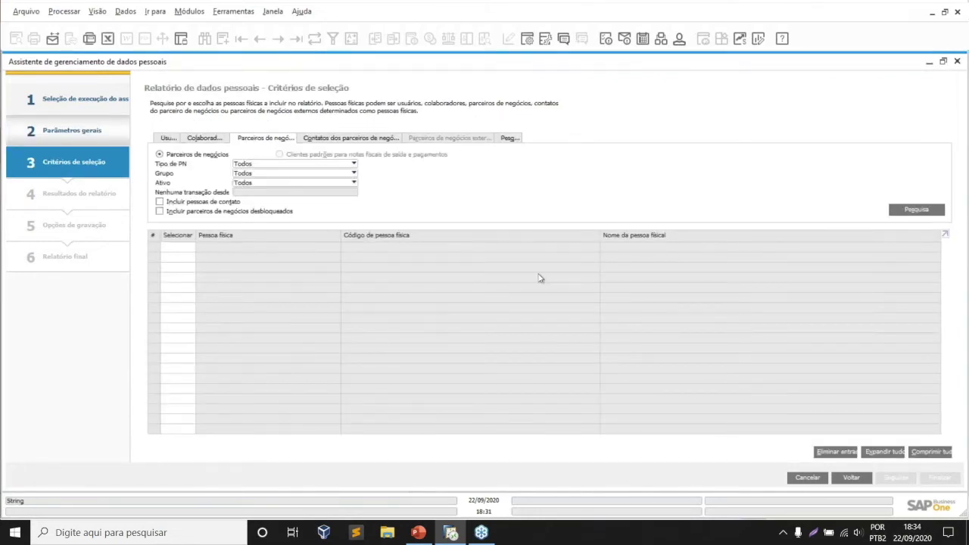
{"action": "left_click", "coordinate": [916, 216]}
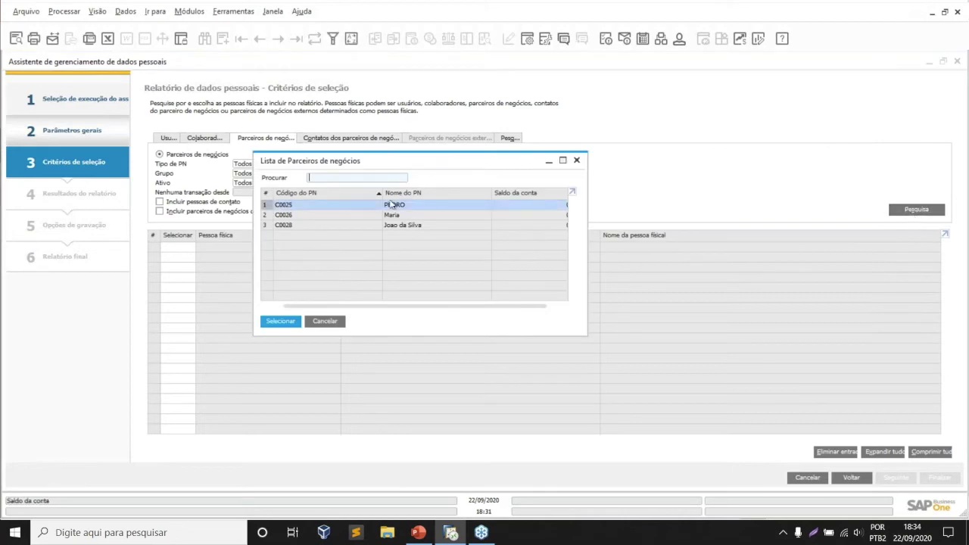
{"action": "left_click", "coordinate": [435, 225]}
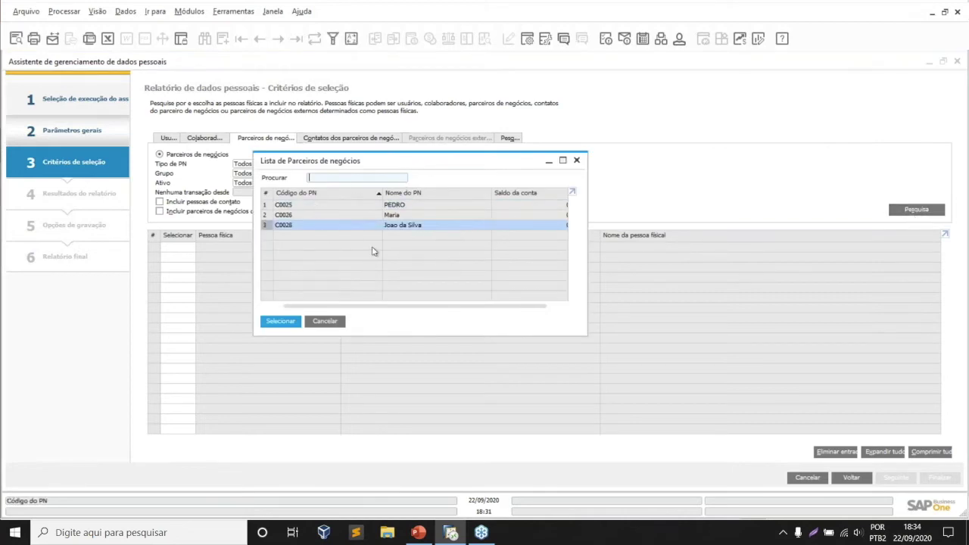
{"action": "left_click", "coordinate": [421, 207], "text": "shift"}
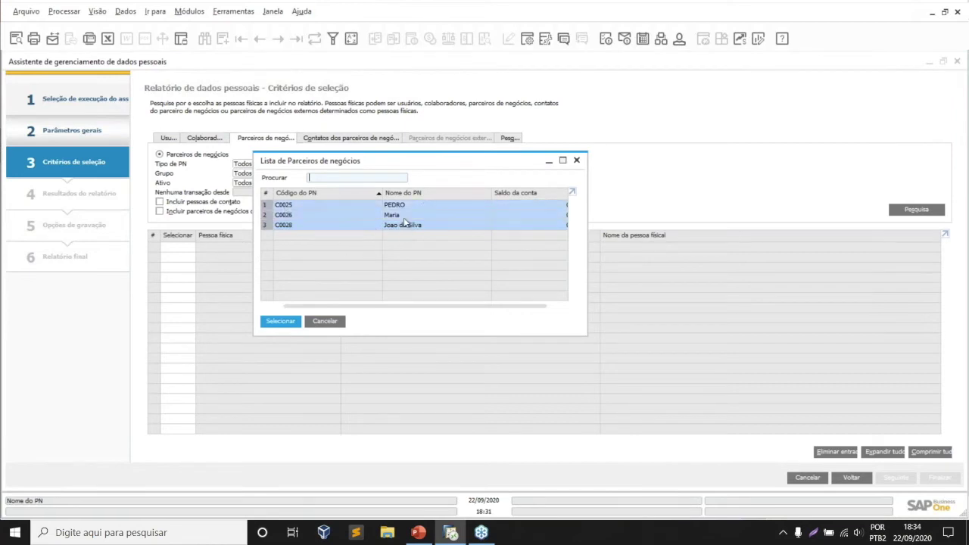
{"action": "left_click", "coordinate": [411, 230]}
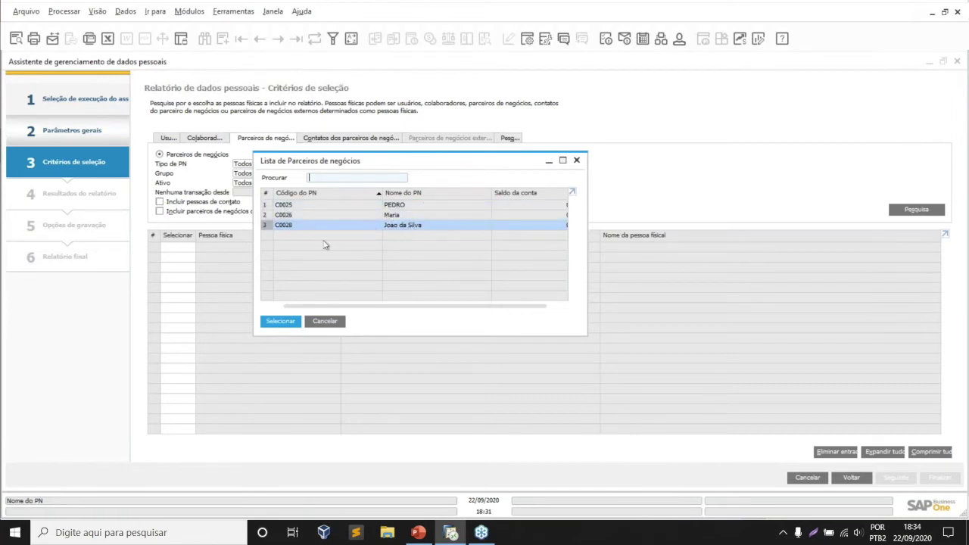
{"action": "left_click", "coordinate": [288, 322]}
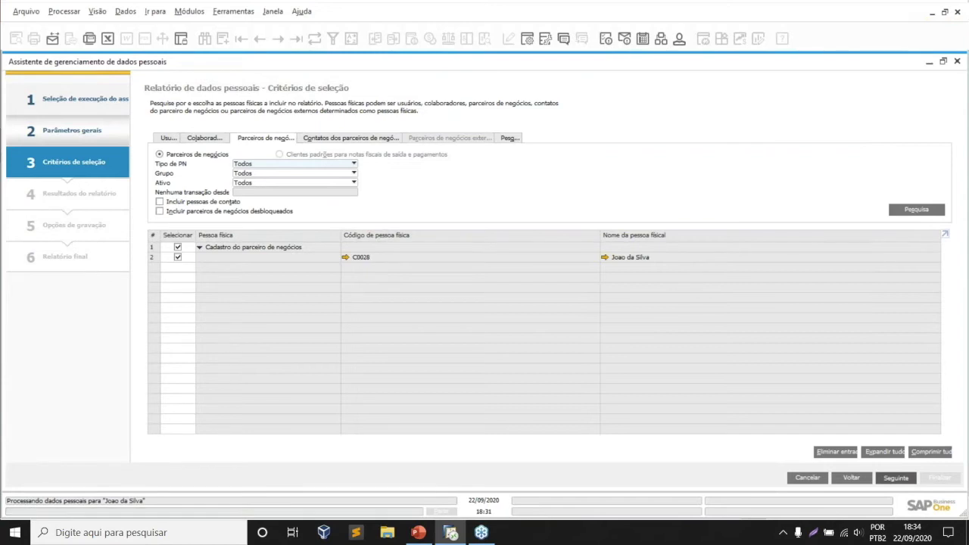
- Generate the report results, choose preview printing, and acknowledge the temporary XML file notice
{"action": "left_click", "coordinate": [893, 477]}
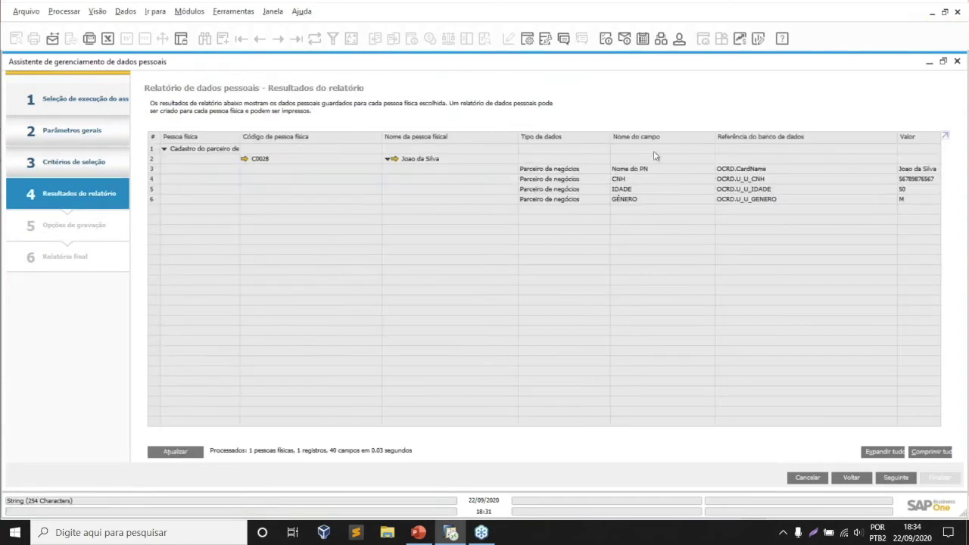
{"action": "left_click", "coordinate": [894, 478]}
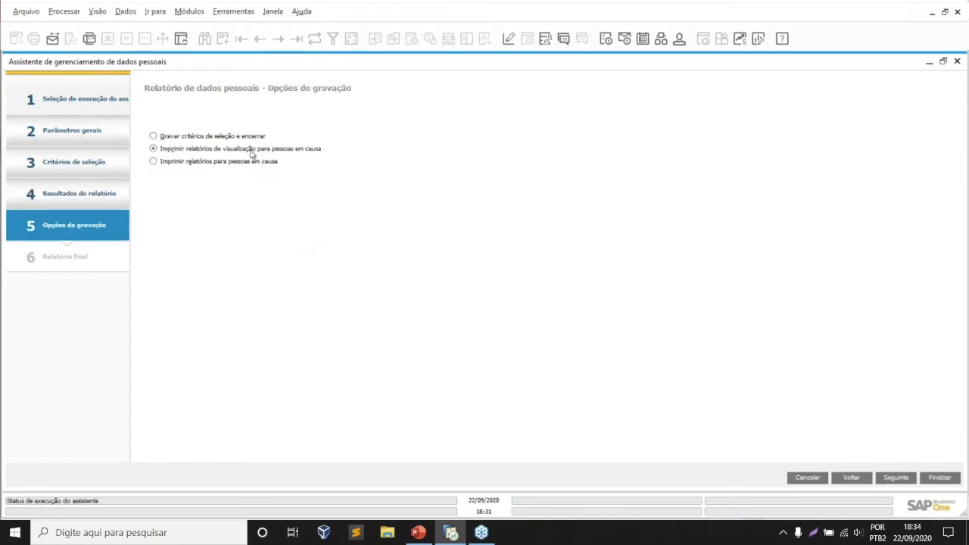
{"action": "left_click", "coordinate": [908, 479]}
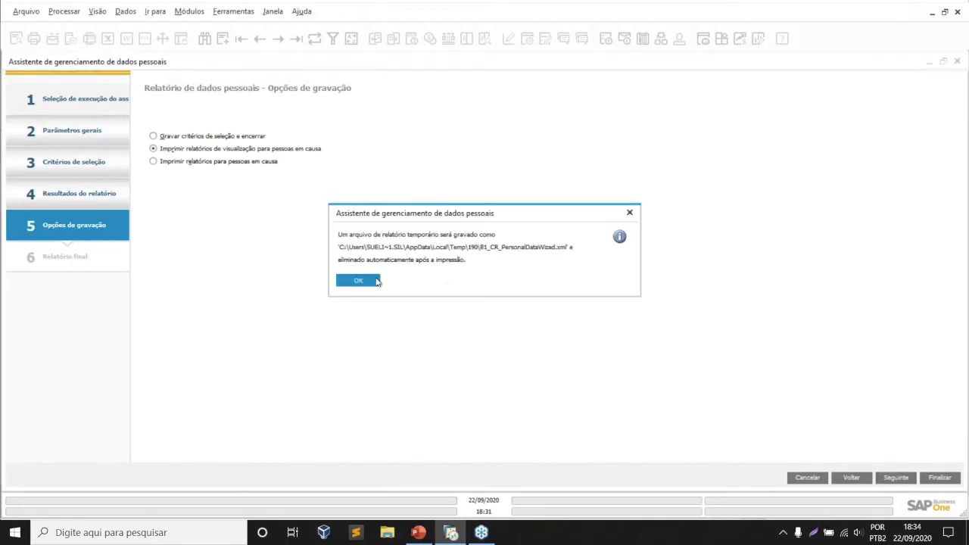
{"action": "left_click", "coordinate": [375, 280]}
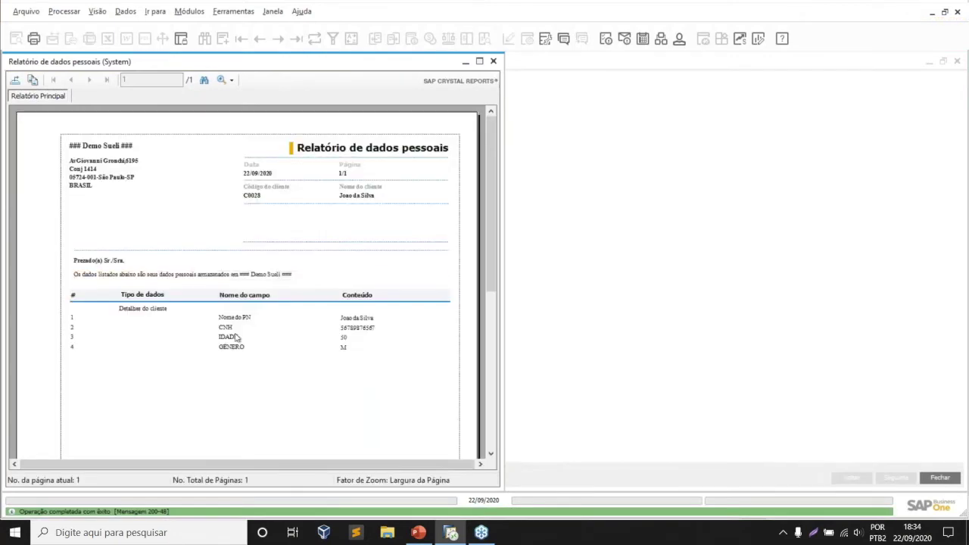
- Review the preview's field names and contents (Nome do PN, CNH, IDADE 50, GÊNERO M), then close it
{"action": "left_click", "coordinate": [233, 322]}
{"action": "left_click", "coordinate": [398, 326]}
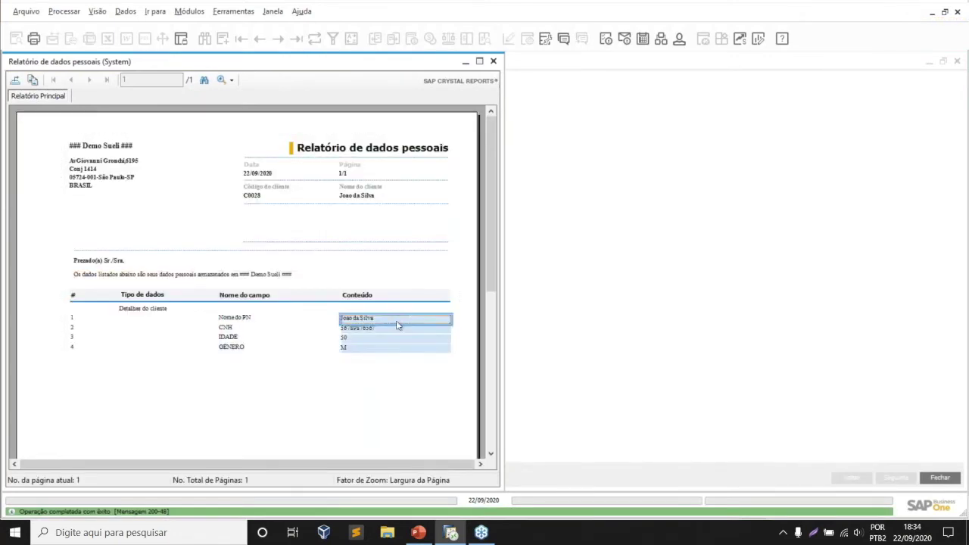
{"action": "left_click", "coordinate": [244, 318]}
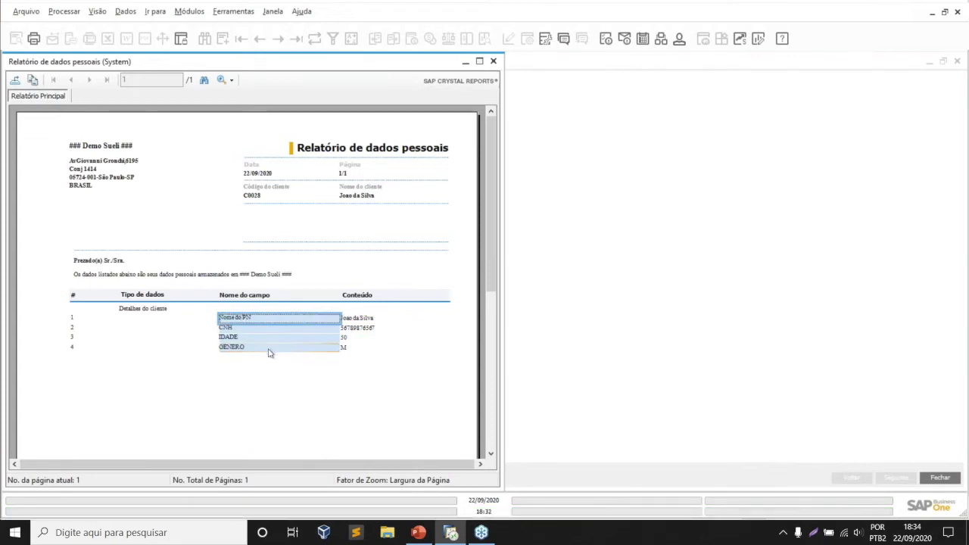
{"action": "left_click", "coordinate": [370, 321]}
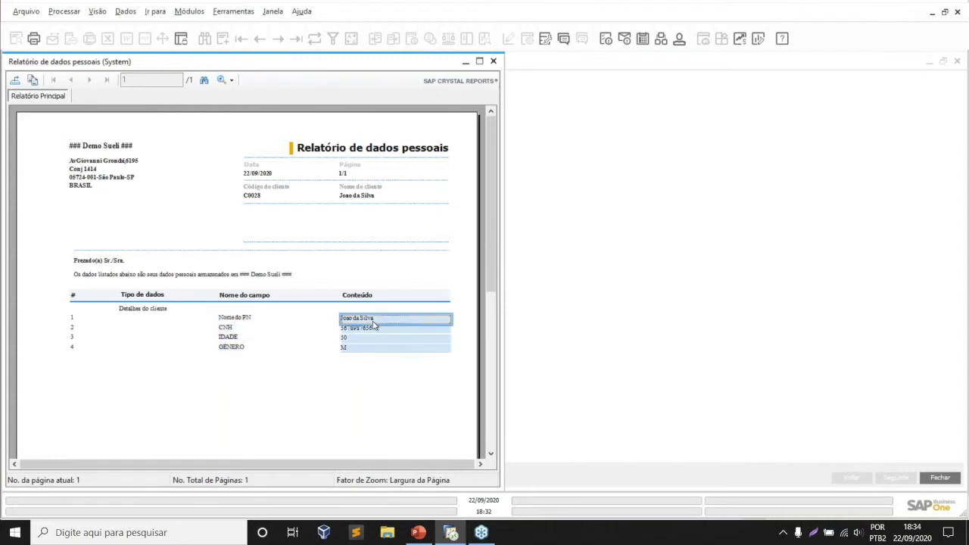
{"action": "left_click", "coordinate": [295, 320]}
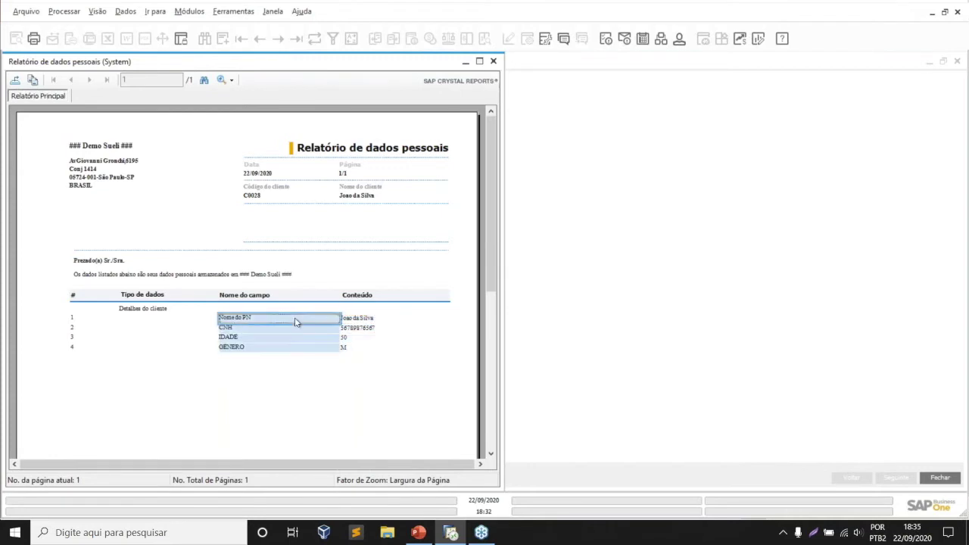
{"action": "left_click", "coordinate": [377, 321]}
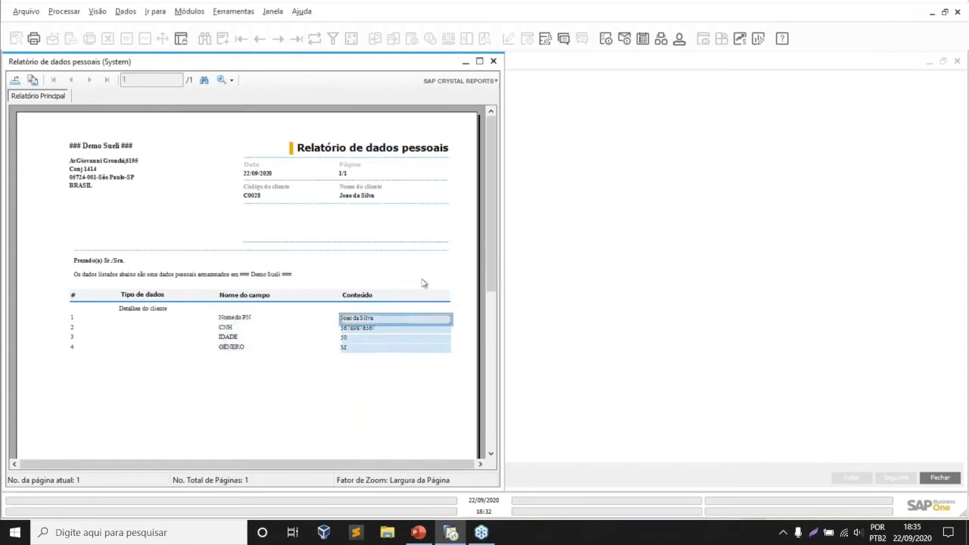
{"action": "left_click", "coordinate": [281, 320]}
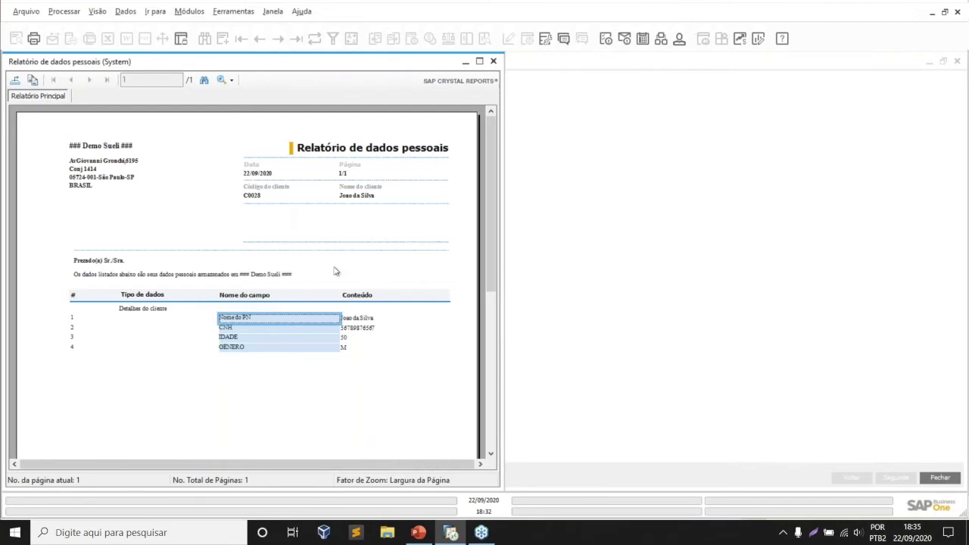
{"action": "left_click", "coordinate": [361, 318]}
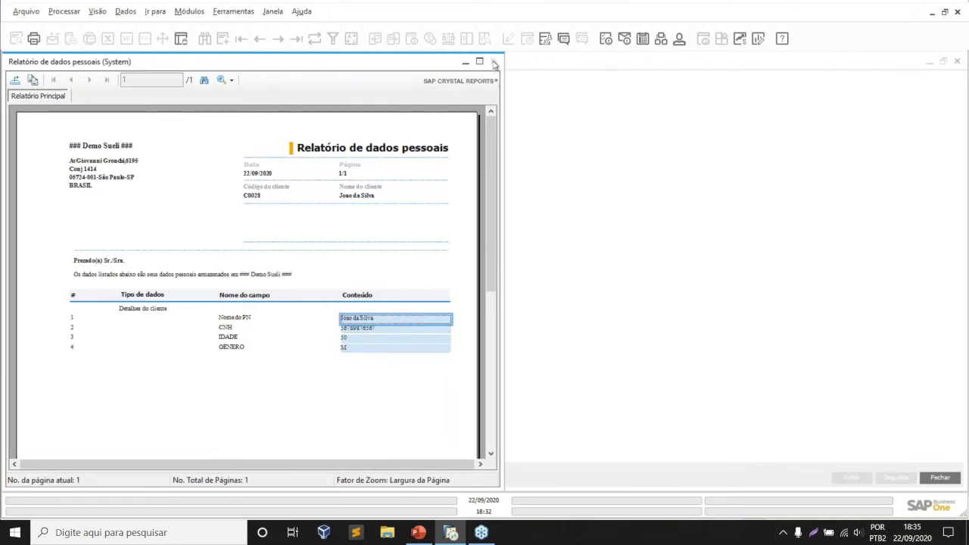
{"action": "left_click", "coordinate": [257, 321]}
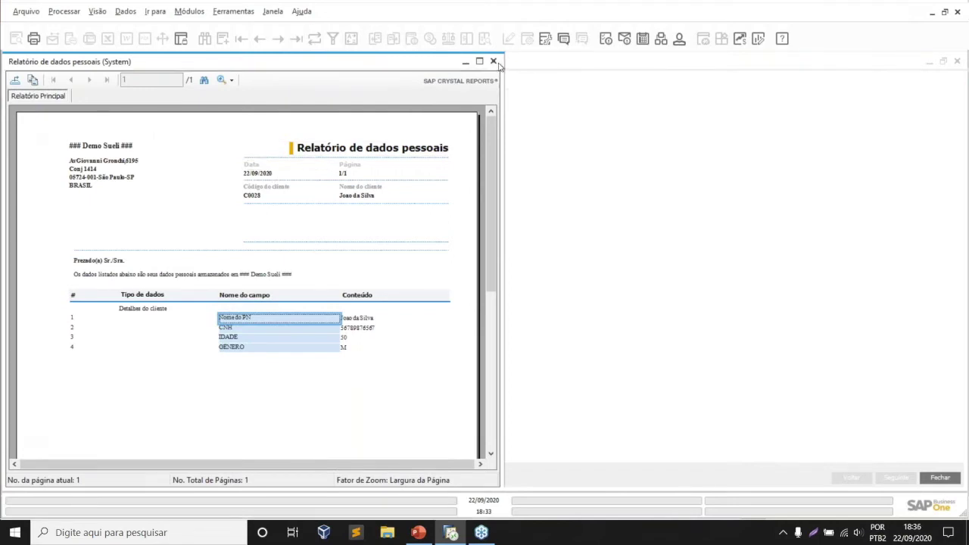
{"action": "left_click", "coordinate": [493, 62]}
- Close the finished wizard, reopen it, and expand the Ação list at Parâmetros gerais
{"action": "left_click", "coordinate": [939, 478]}
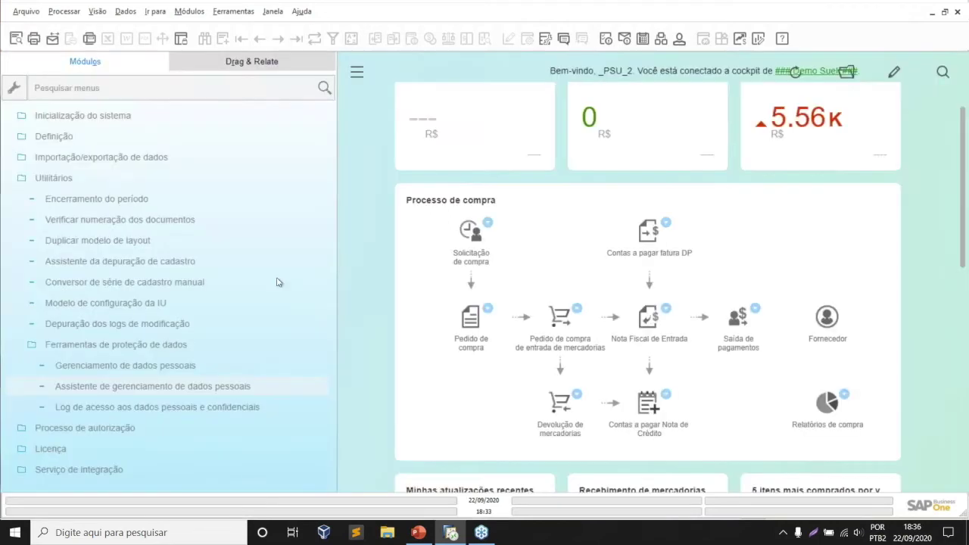
{"action": "left_click", "coordinate": [252, 387]}
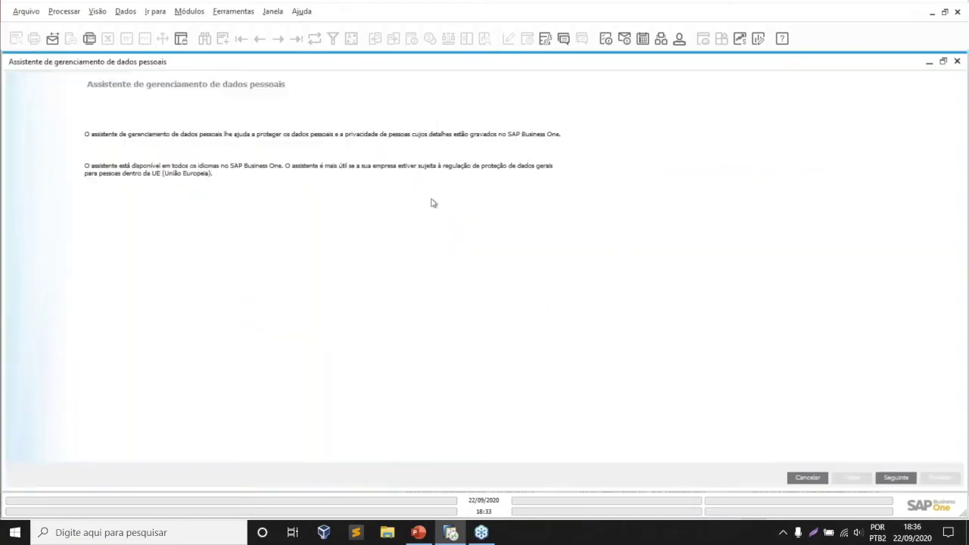
{"action": "left_click", "coordinate": [908, 478]}
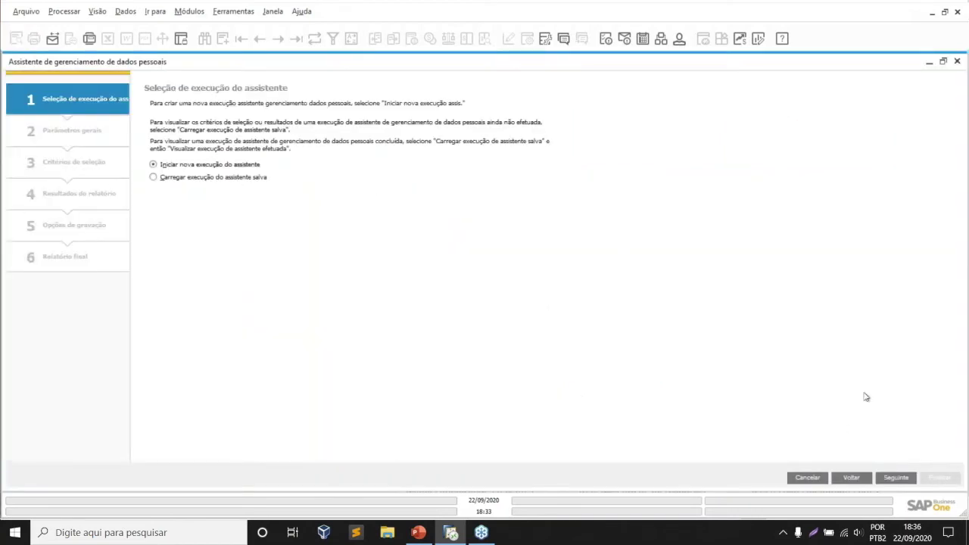
{"action": "left_click", "coordinate": [902, 478]}
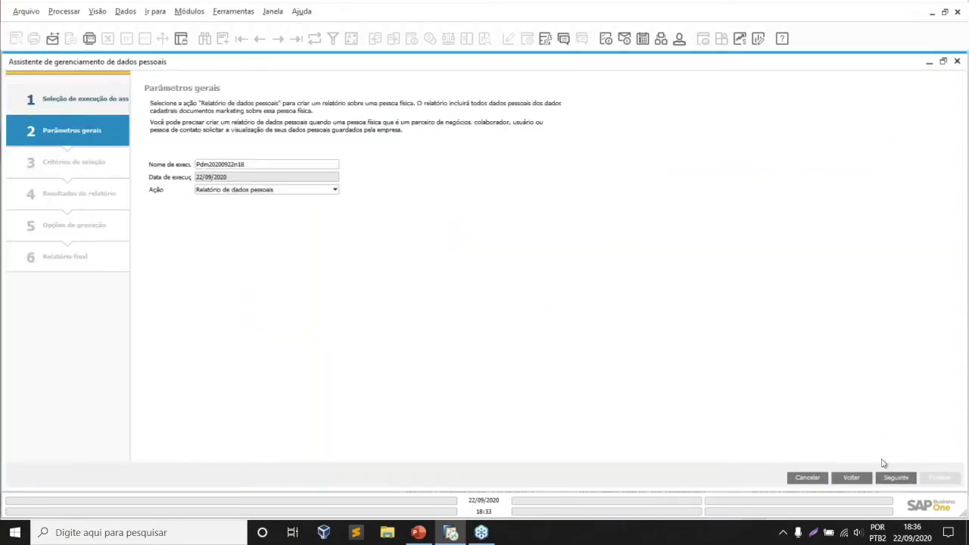
{"action": "left_click", "coordinate": [290, 191]}
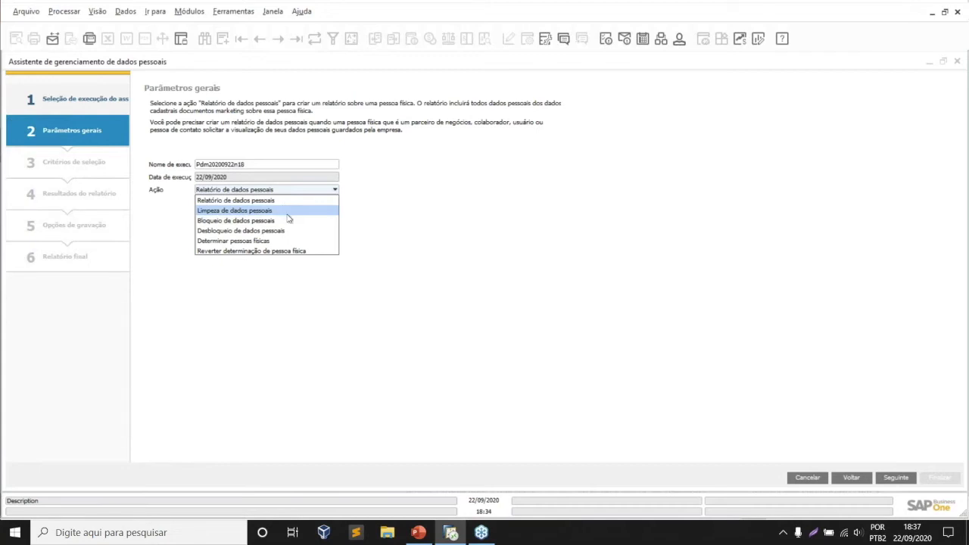
- Choose Bloqueio de dados pessoais and select the individual business partner as the criterion
{"action": "left_click", "coordinate": [283, 220]}
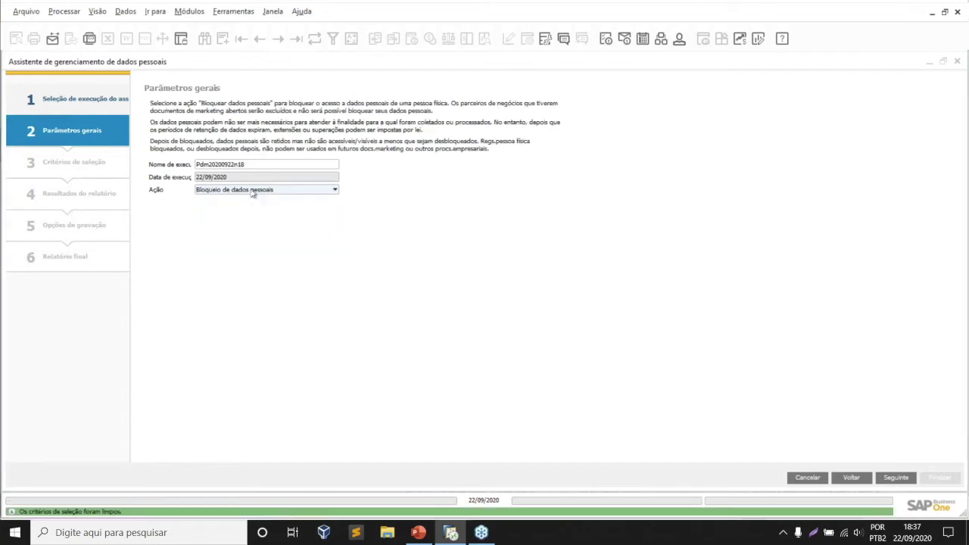
{"action": "left_click", "coordinate": [896, 478]}
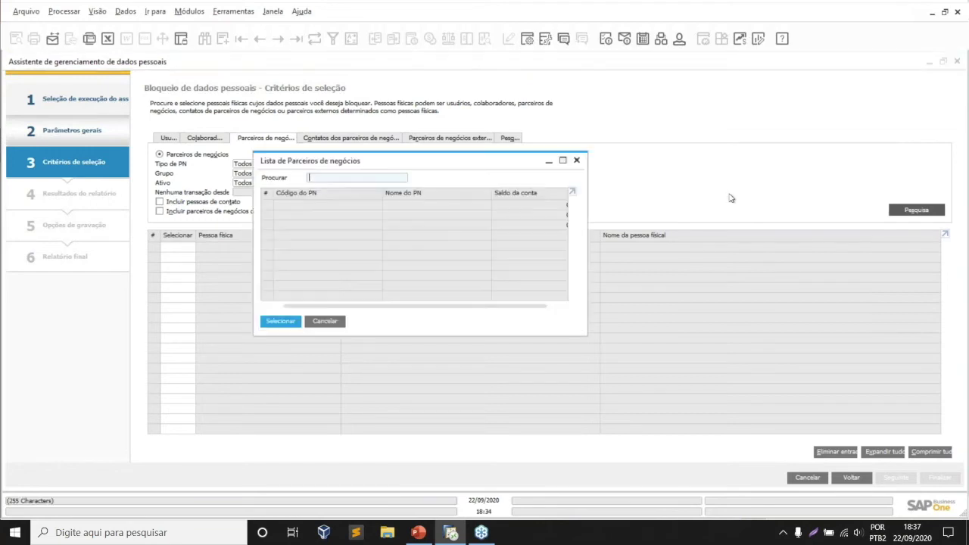
{"action": "double_click", "coordinate": [428, 226]}
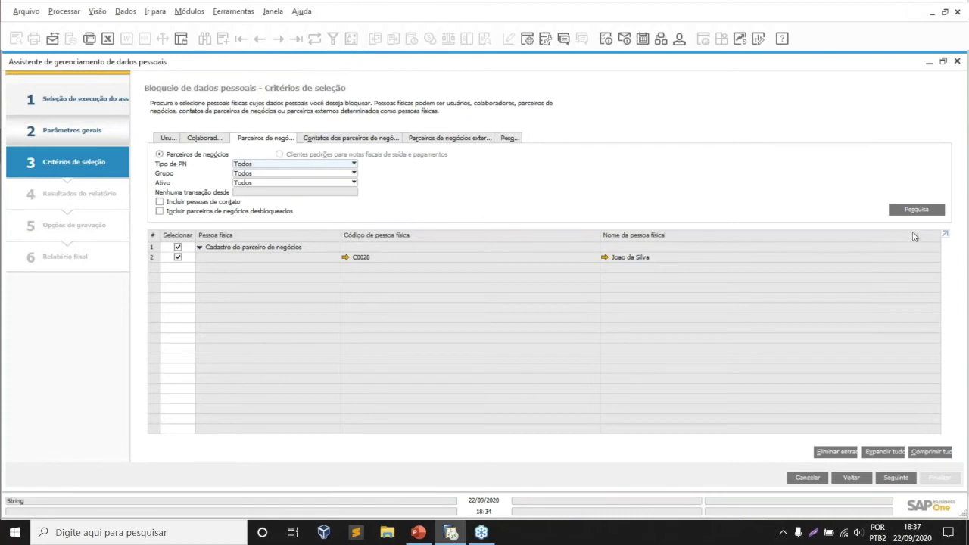
{"action": "left_click", "coordinate": [908, 211]}
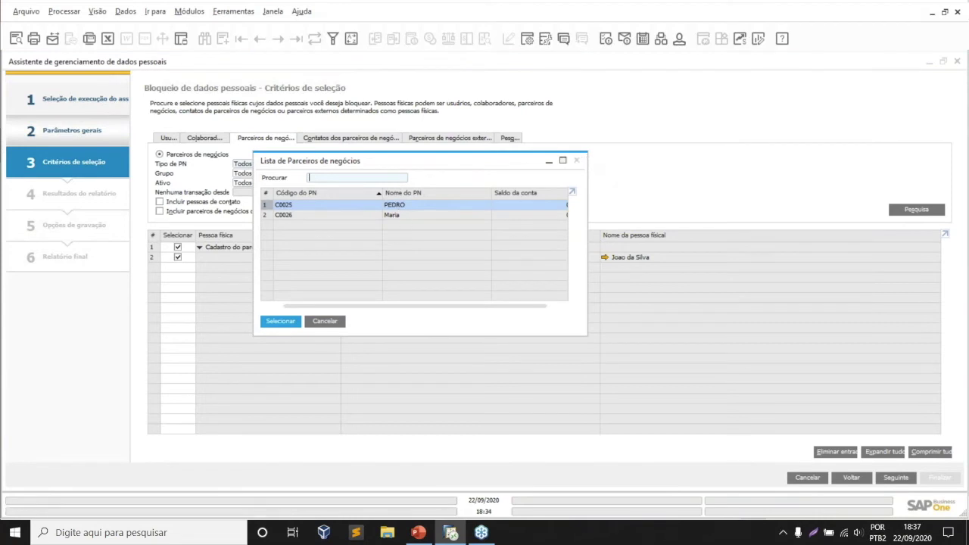
{"action": "left_click", "coordinate": [576, 160]}
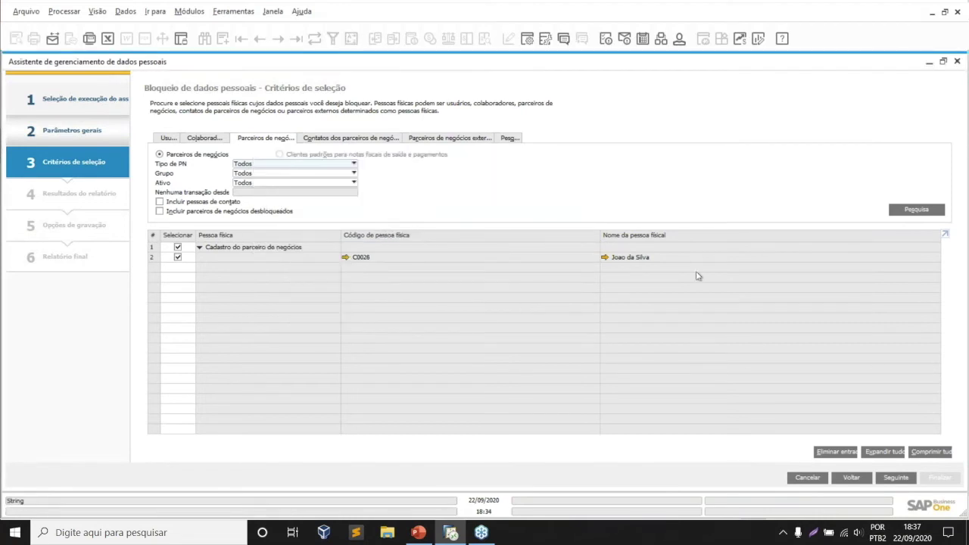
- Run the blocking through to the final report and open the partner's master record
{"action": "left_click", "coordinate": [896, 478]}
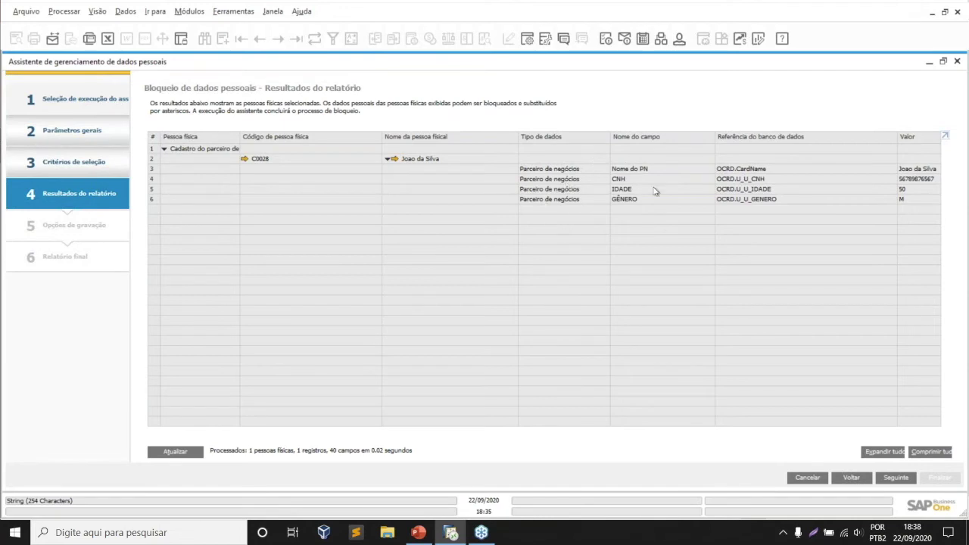
{"action": "left_click", "coordinate": [893, 478]}
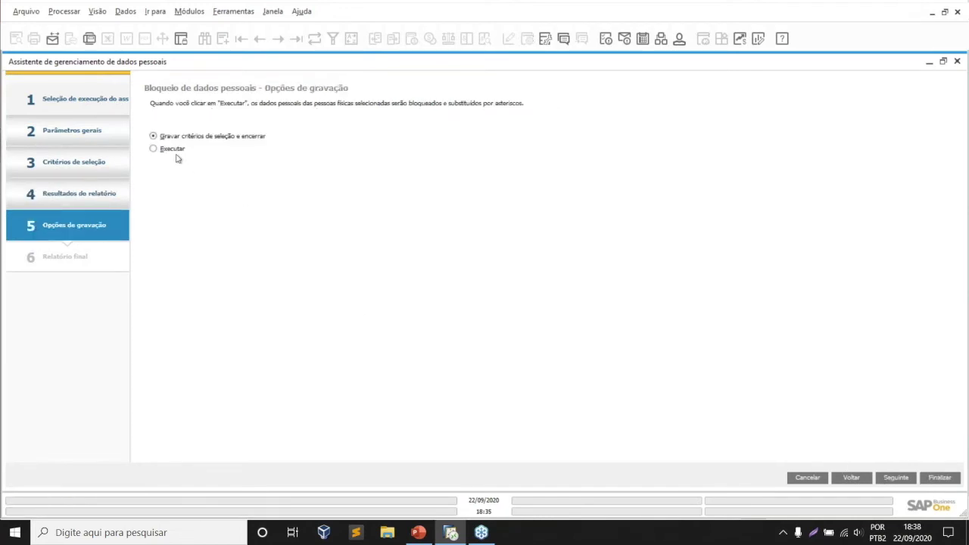
{"action": "left_click", "coordinate": [907, 478]}
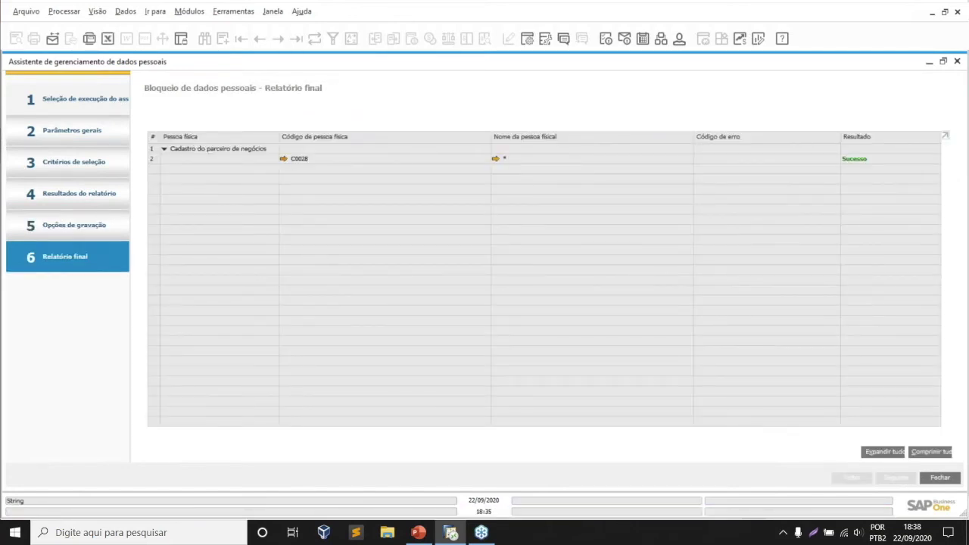
{"action": "left_click", "coordinate": [283, 158]}
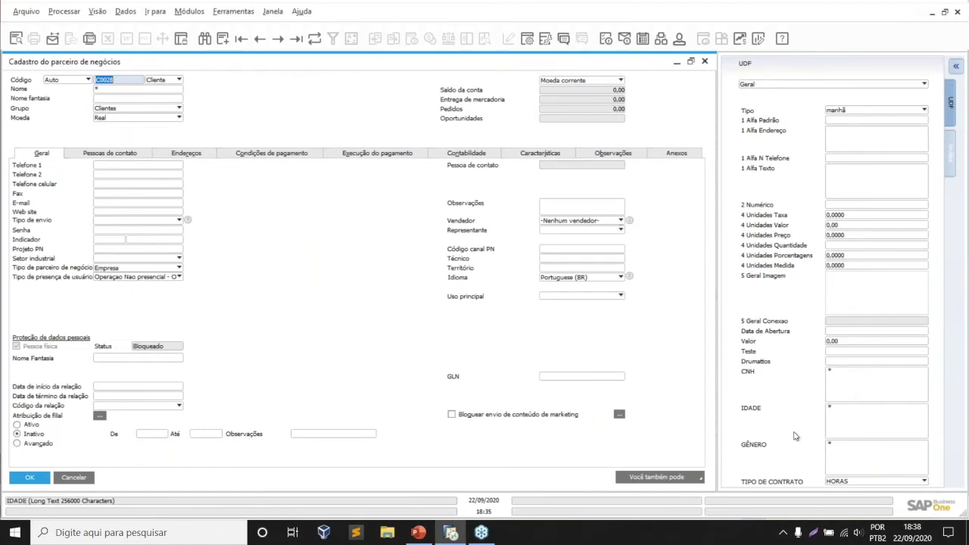
{"action": "left_click", "coordinate": [124, 90]}
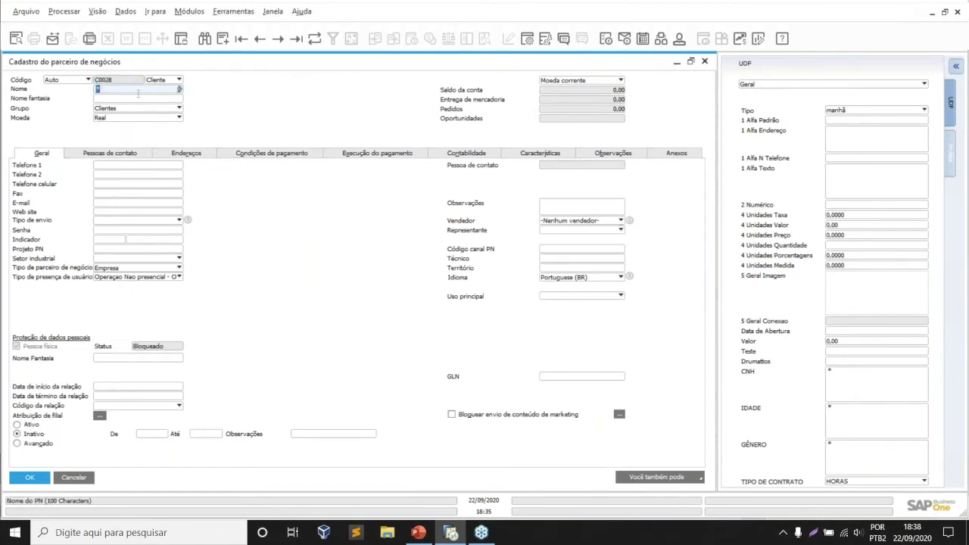
{"action": "left_click", "coordinate": [859, 422]}
{"action": "left_click", "coordinate": [849, 455]}
{"action": "left_click", "coordinate": [855, 385]}
{"action": "left_click", "coordinate": [856, 424]}
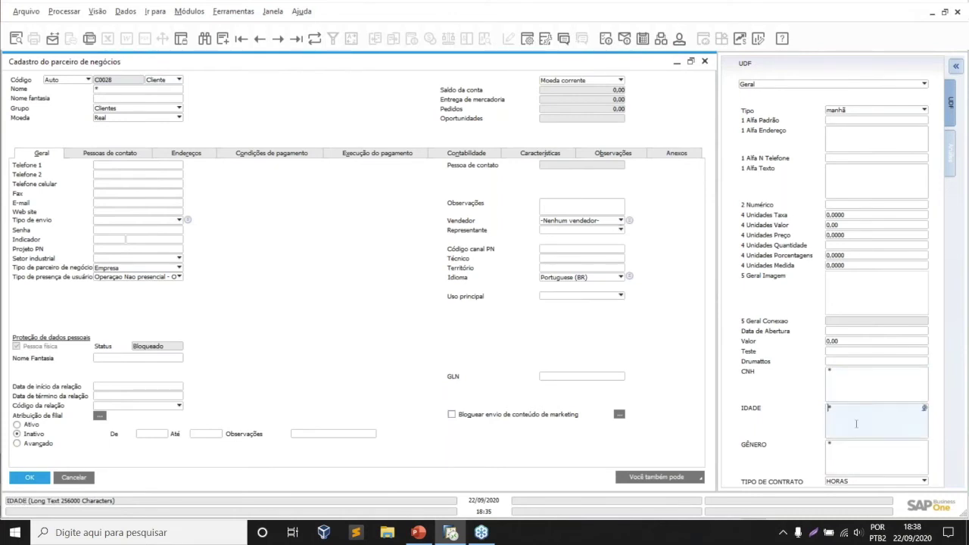
{"action": "left_click", "coordinate": [847, 461]}
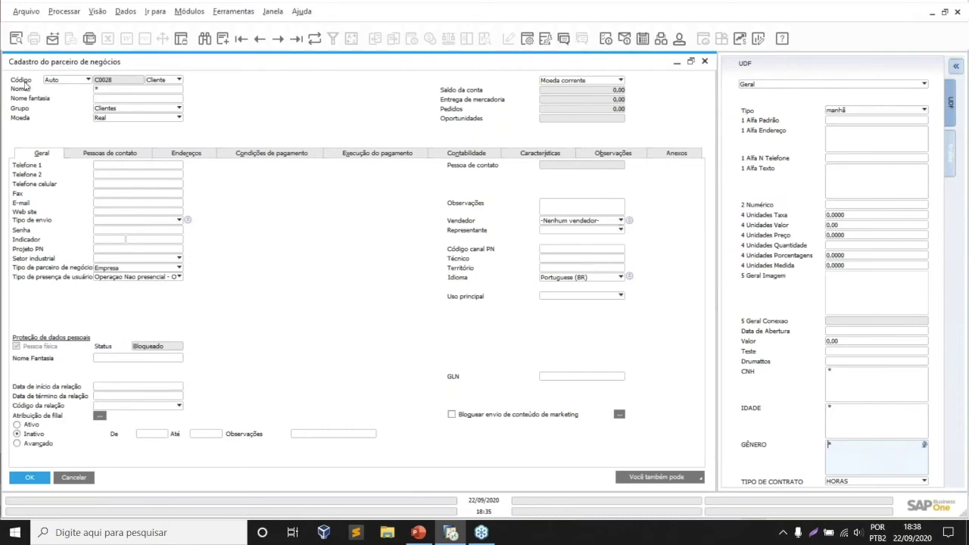
{"action": "left_click", "coordinate": [103, 92]}
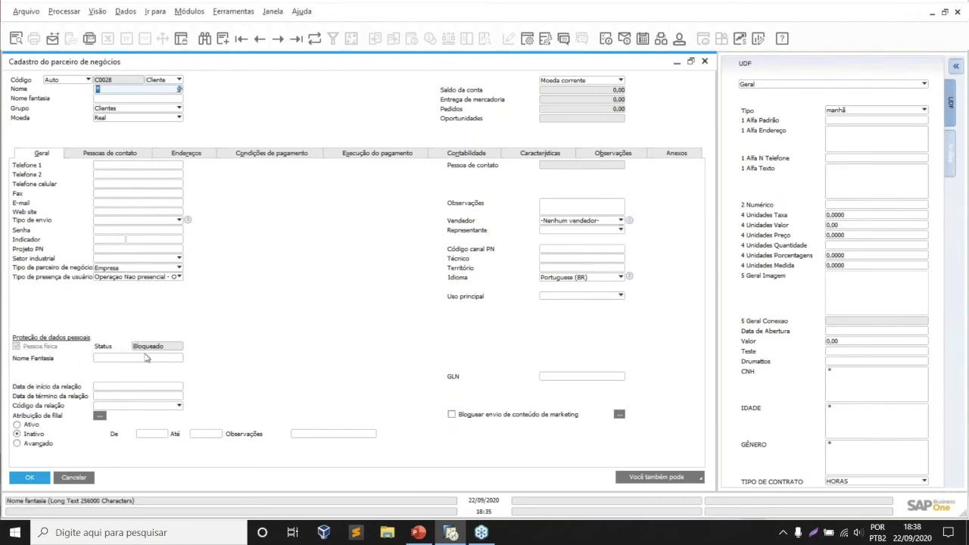
{"action": "left_click", "coordinate": [69, 482]}
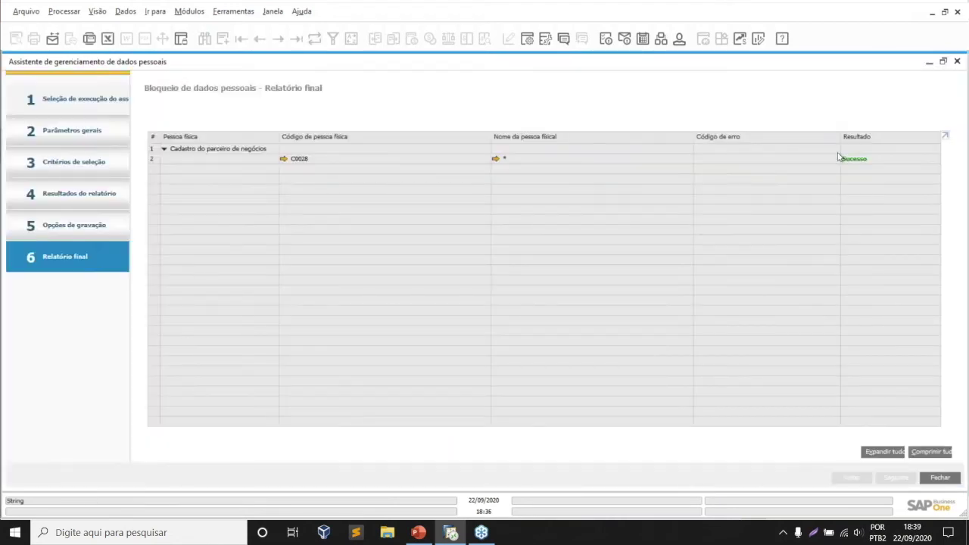
{"action": "double_click", "coordinate": [909, 65]}
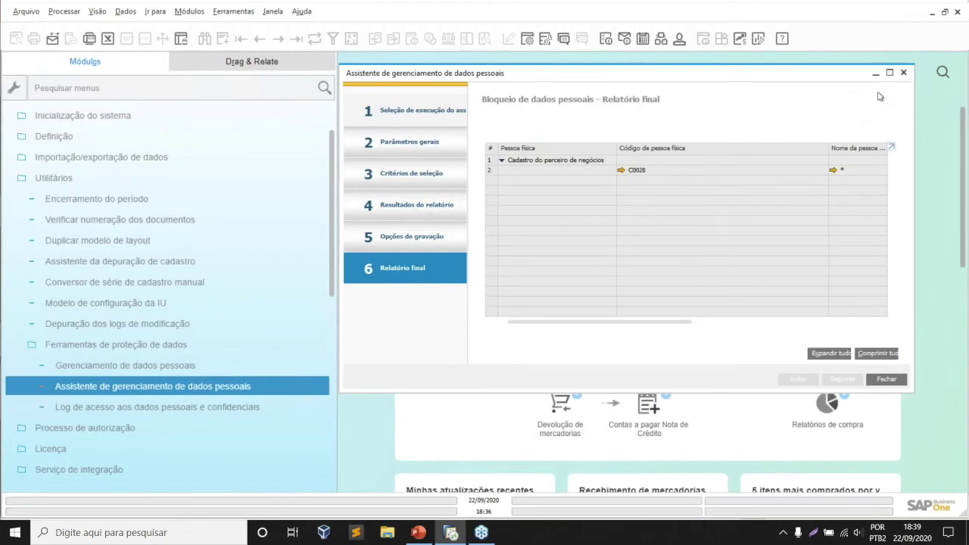
- Close the blocking wizard and restart it with the Desbloqueio de dados pessoais action
{"action": "left_click", "coordinate": [890, 73]}
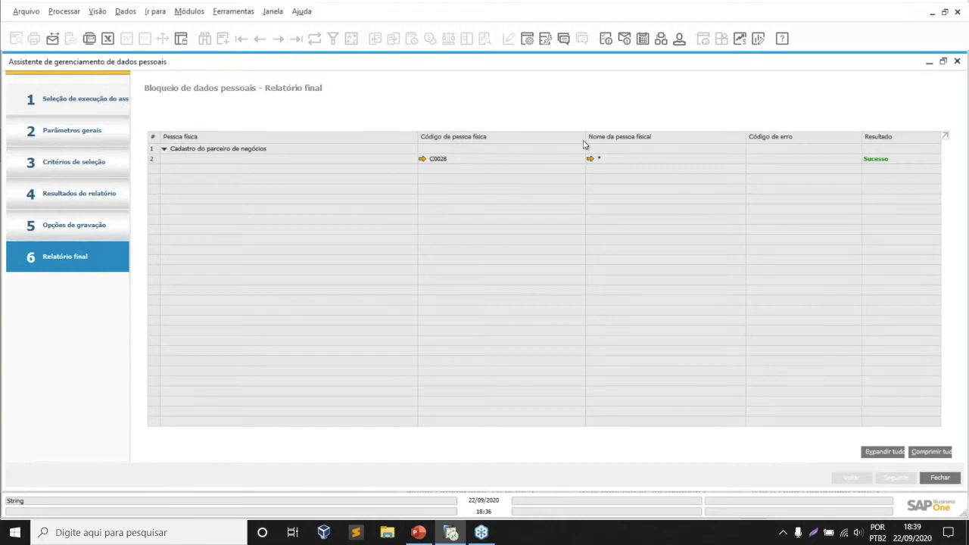
{"action": "double_click", "coordinate": [857, 68]}
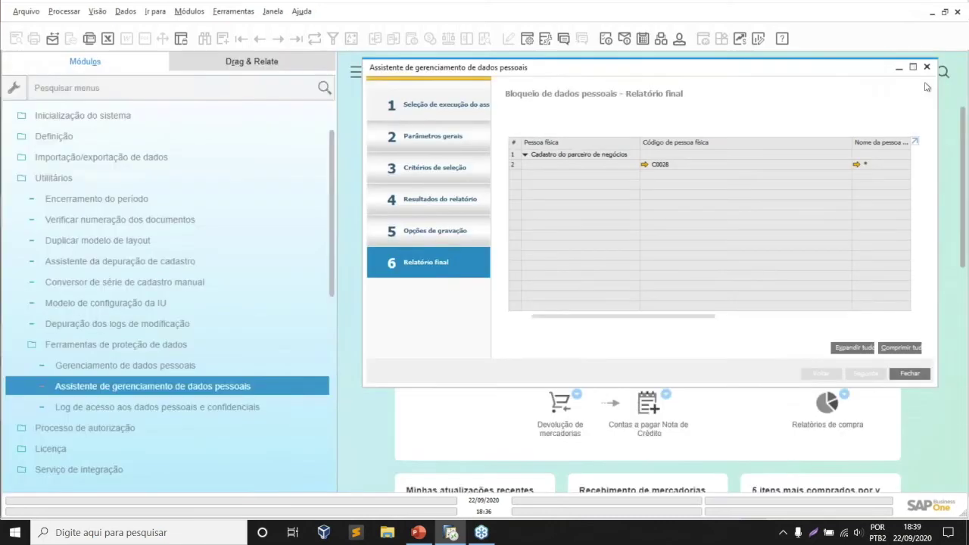
{"action": "left_click", "coordinate": [926, 67]}
{"action": "left_click", "coordinate": [223, 387]}
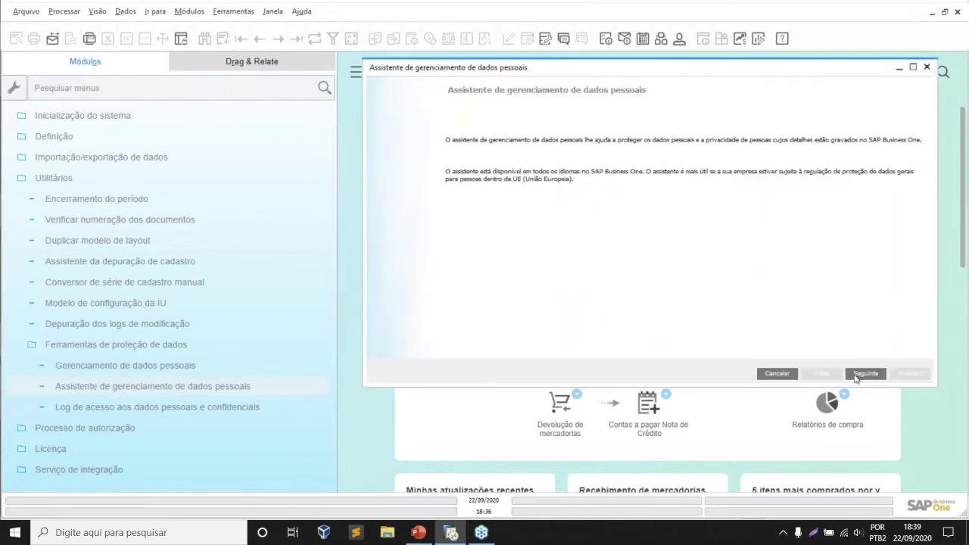
{"action": "left_click", "coordinate": [864, 374]}
{"action": "left_click", "coordinate": [866, 374]}
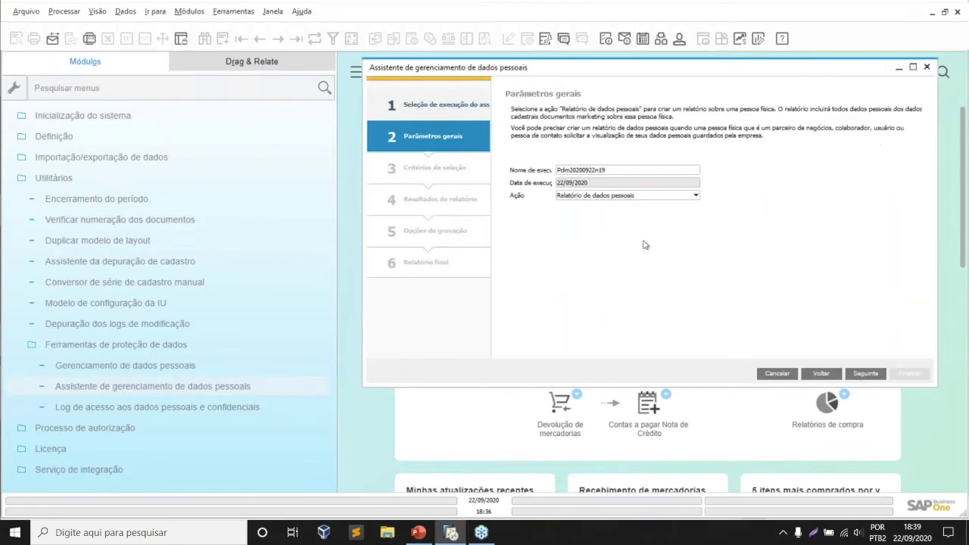
{"action": "left_click", "coordinate": [613, 196]}
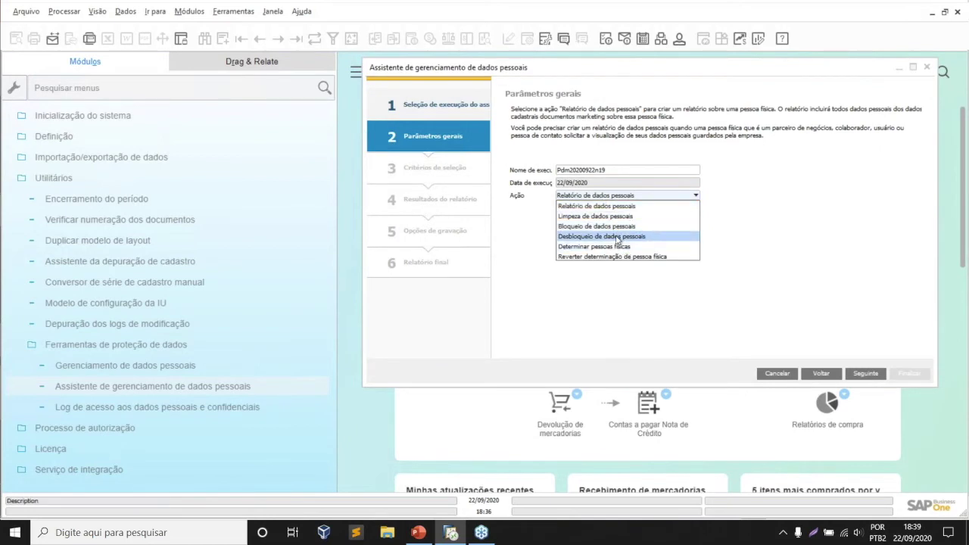
{"action": "left_click", "coordinate": [617, 236]}
{"action": "left_click", "coordinate": [864, 373]}
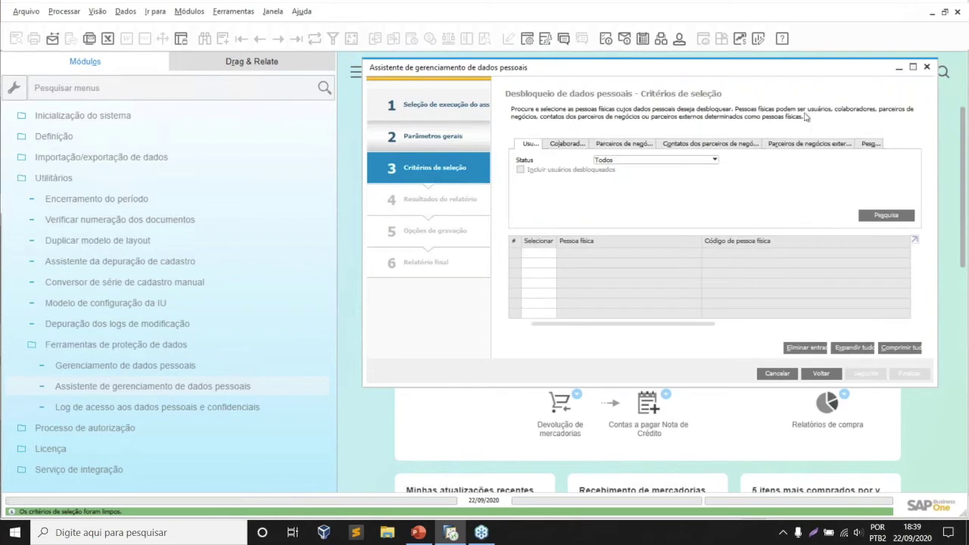
- Select the blocked business partner in the Parceiros de negócios criteria
{"action": "left_click", "coordinate": [912, 67]}
{"action": "left_click", "coordinate": [284, 139]}
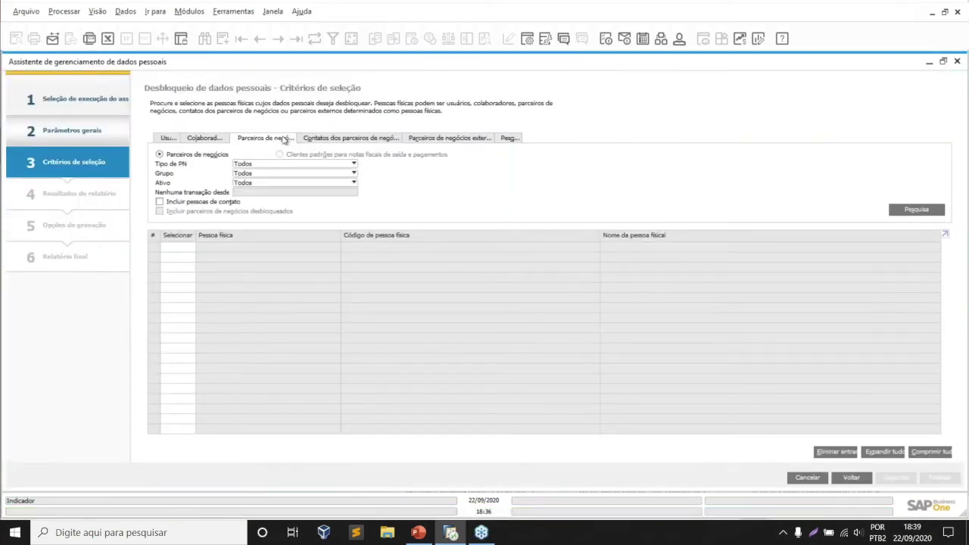
{"action": "left_click", "coordinate": [909, 213]}
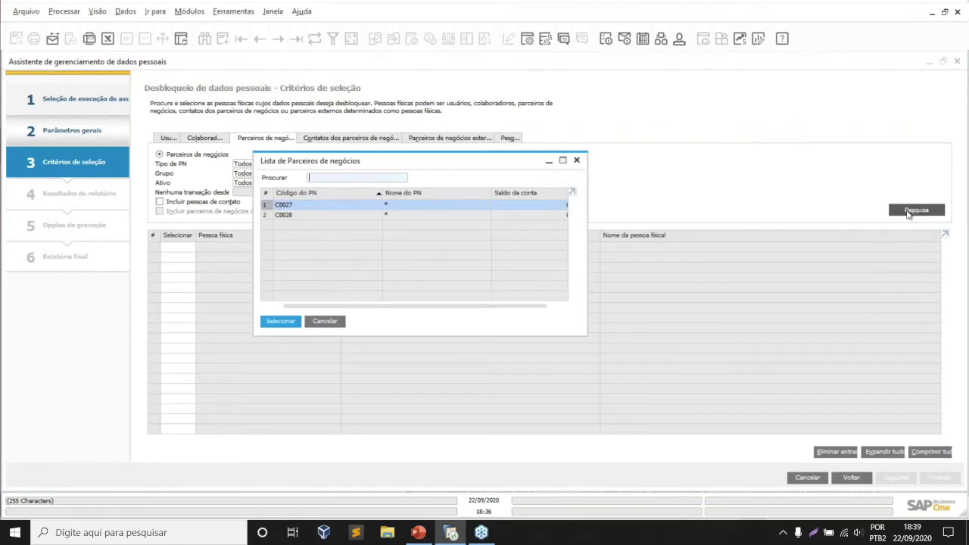
{"action": "double_click", "coordinate": [316, 220]}
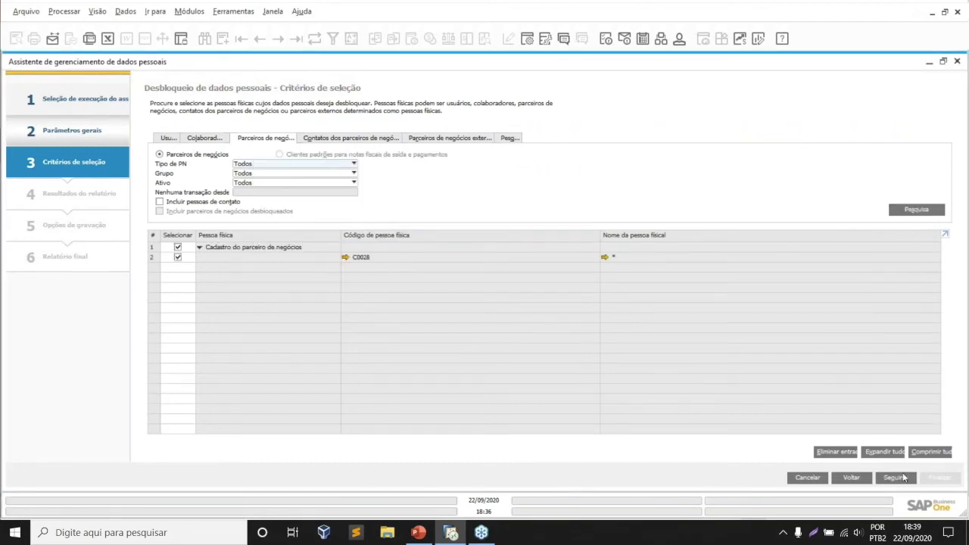
- Execute the unblocking, then open the partner's master record from the final report
{"action": "left_click", "coordinate": [901, 477]}
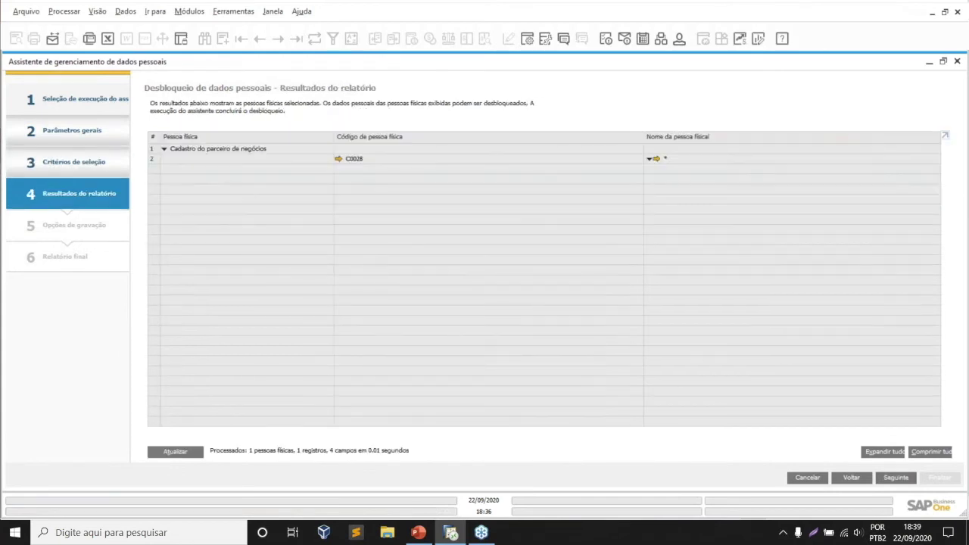
{"action": "key", "text": "Return"}
{"action": "left_click", "coordinate": [178, 149]}
{"action": "left_click", "coordinate": [897, 478]}
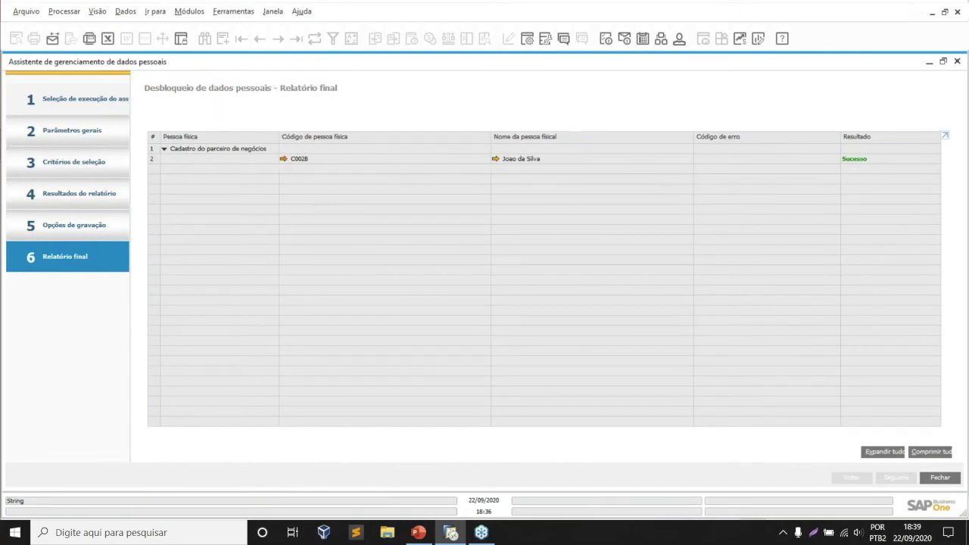
{"action": "left_click", "coordinate": [283, 159]}
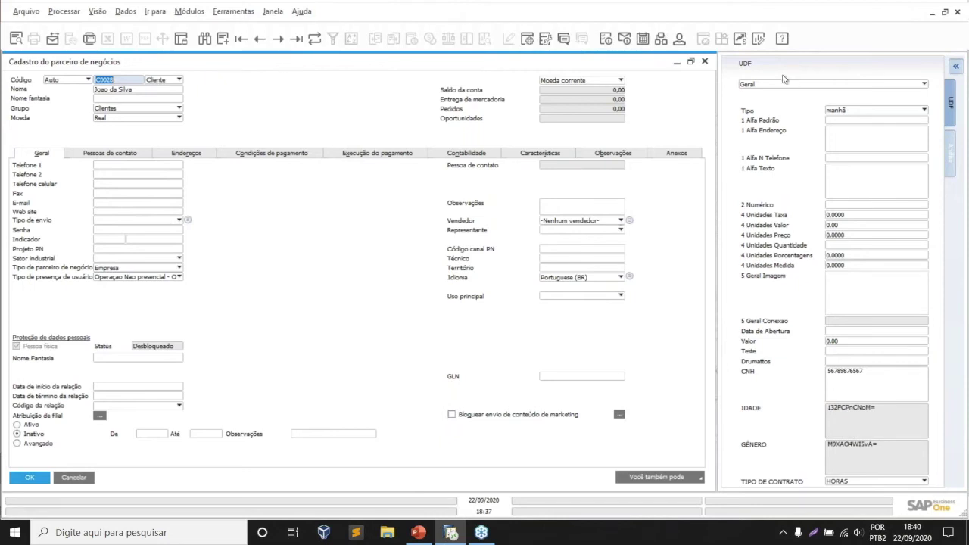
- Close the unblocked partner's record and the wizard, then select the personal data management entry
{"action": "left_click", "coordinate": [705, 62]}
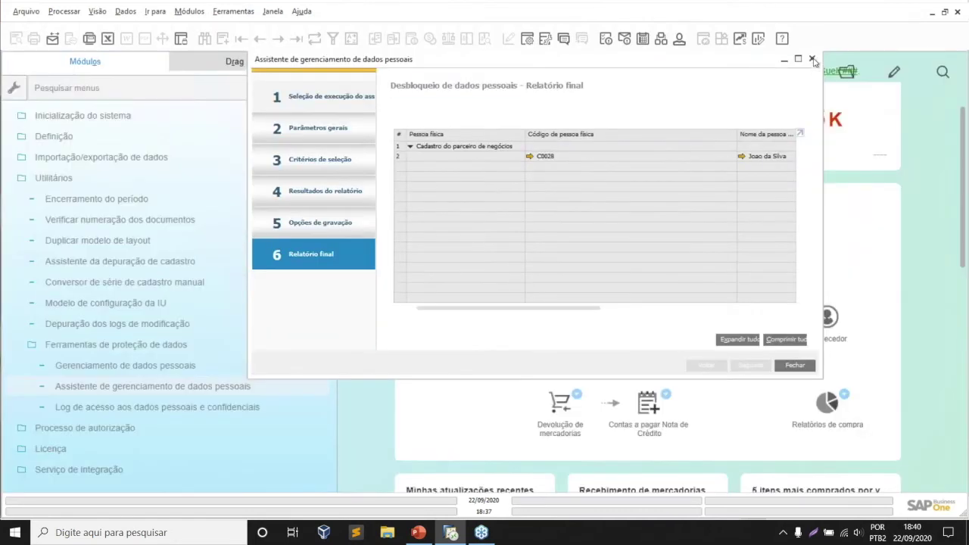
{"action": "left_click", "coordinate": [812, 60]}
{"action": "scroll", "coordinate": [227, 362], "scroll_direction": "down", "scroll_amount": 1}
{"action": "scroll", "coordinate": [182, 344], "scroll_direction": "up", "scroll_amount": 1}
{"action": "left_click", "coordinate": [219, 369]}
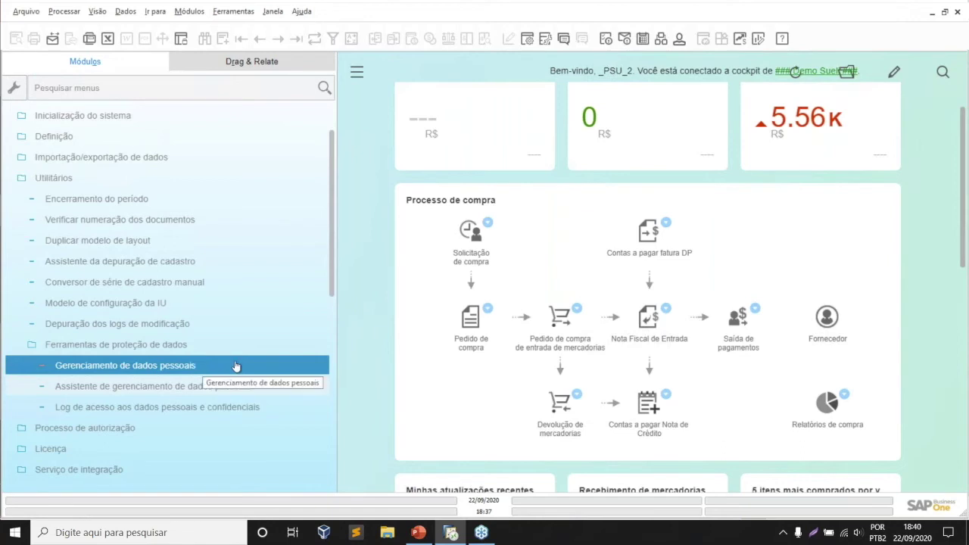
- Open Log de acesso aos dados pessoais e confidenciais from the data protection tools and maximize it
{"action": "left_click", "coordinate": [236, 389]}
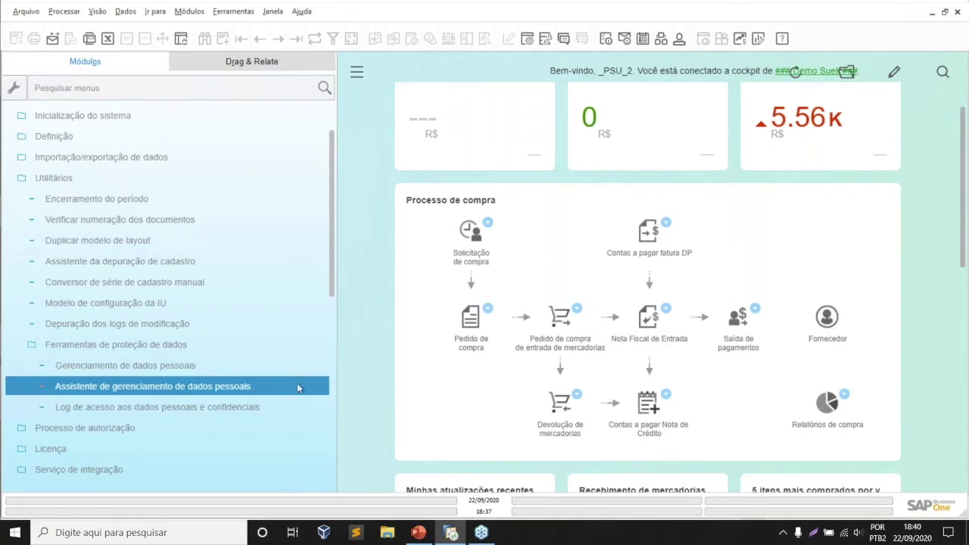
{"action": "double_click", "coordinate": [282, 391]}
{"action": "left_click", "coordinate": [226, 408]}
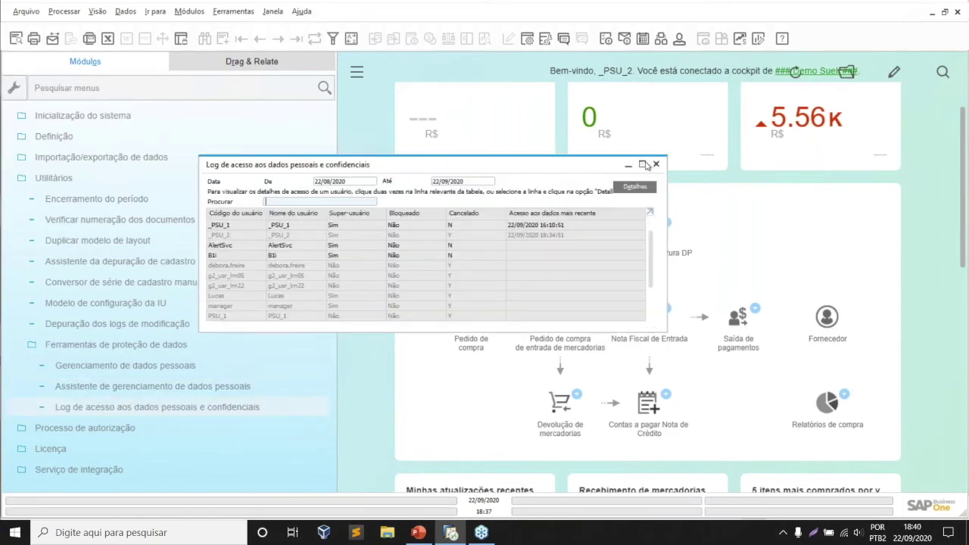
{"action": "left_click", "coordinate": [642, 164]}
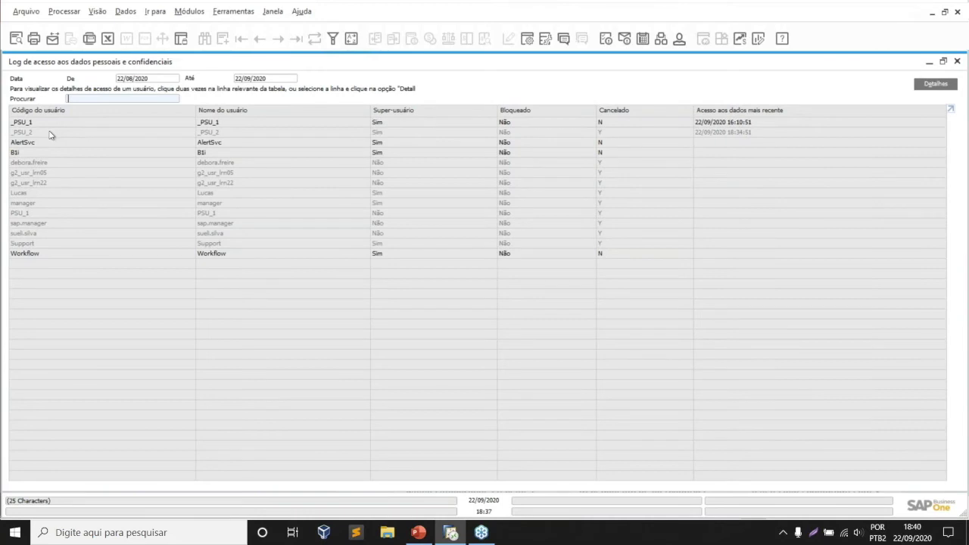
- Review the second user's detailed GÊNERO, IDADE and bank-account accesses, then restore and move that window aside
{"action": "left_click", "coordinate": [50, 133]}
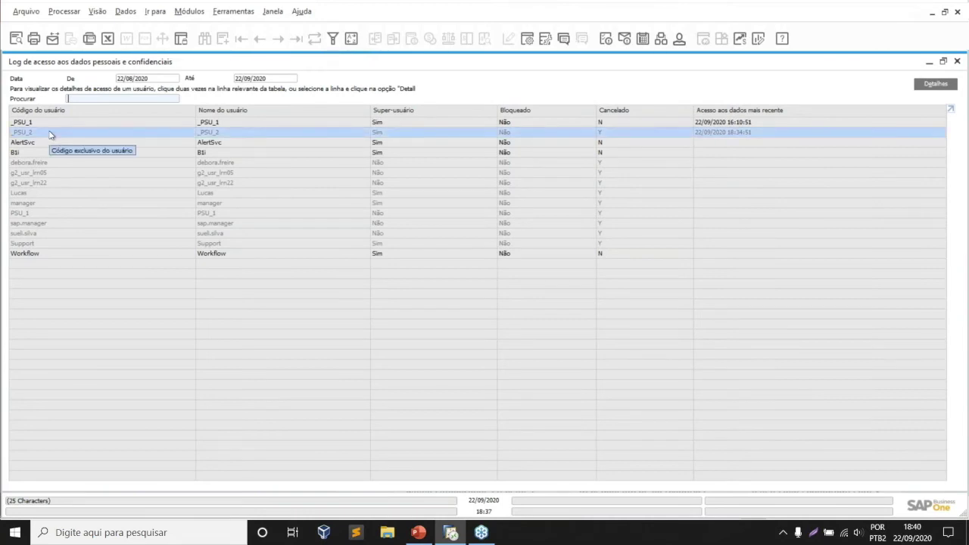
{"action": "double_click", "coordinate": [50, 134]}
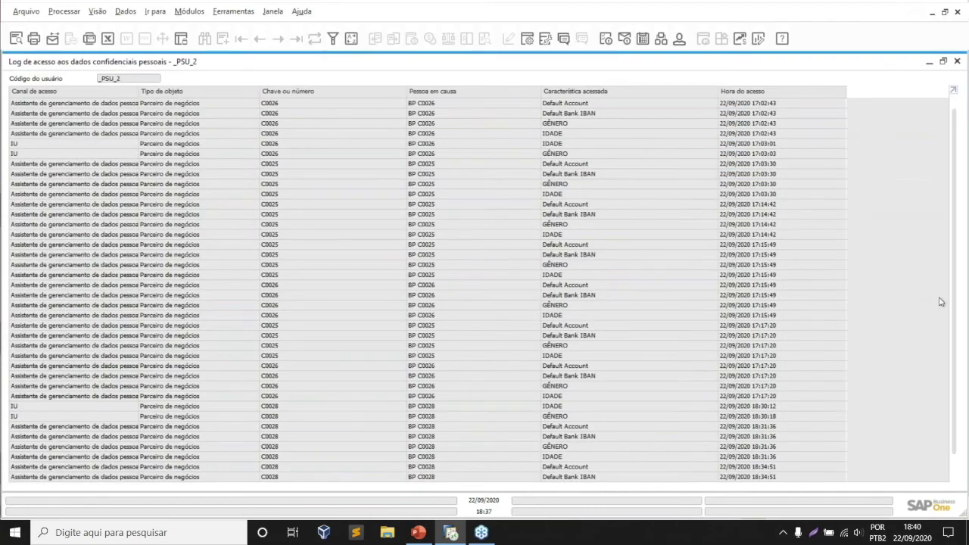
{"action": "scroll", "coordinate": [916, 379], "scroll_direction": "down", "scroll_amount": 1}
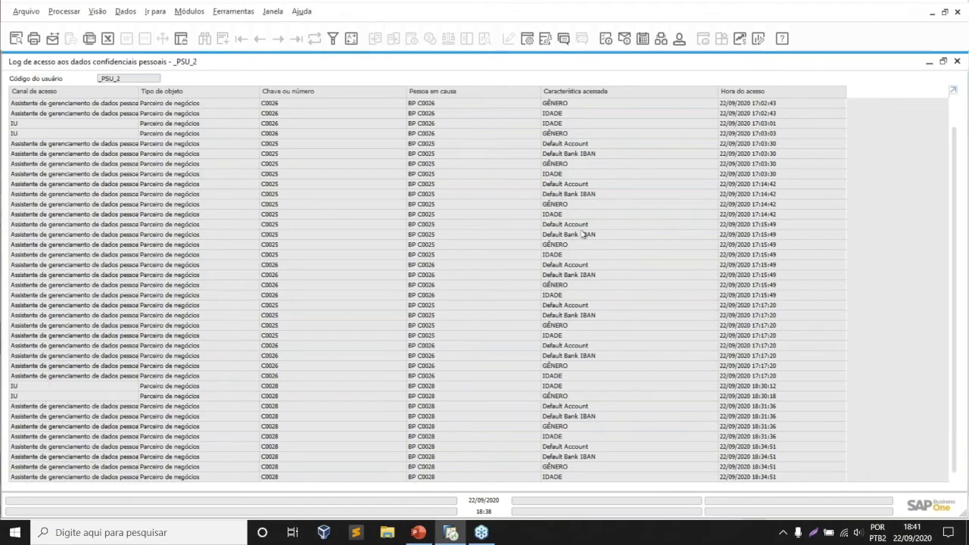
{"action": "double_click", "coordinate": [756, 62]}
{"action": "left_click_drag", "start_coordinate": [757, 64], "coordinate": [714, 66]}
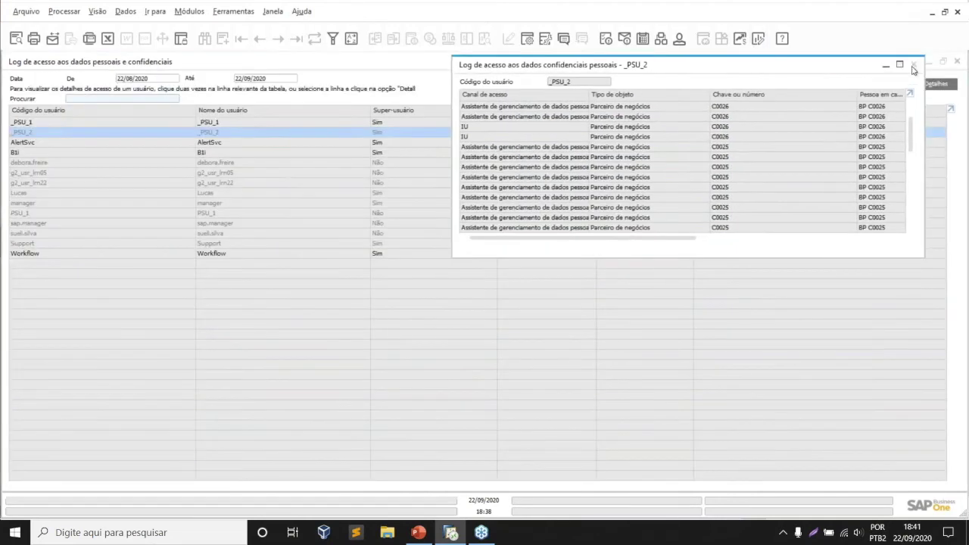
- Close the user's detailed access log and the personal data access log
{"action": "left_click", "coordinate": [914, 65]}
{"action": "double_click", "coordinate": [807, 65]}
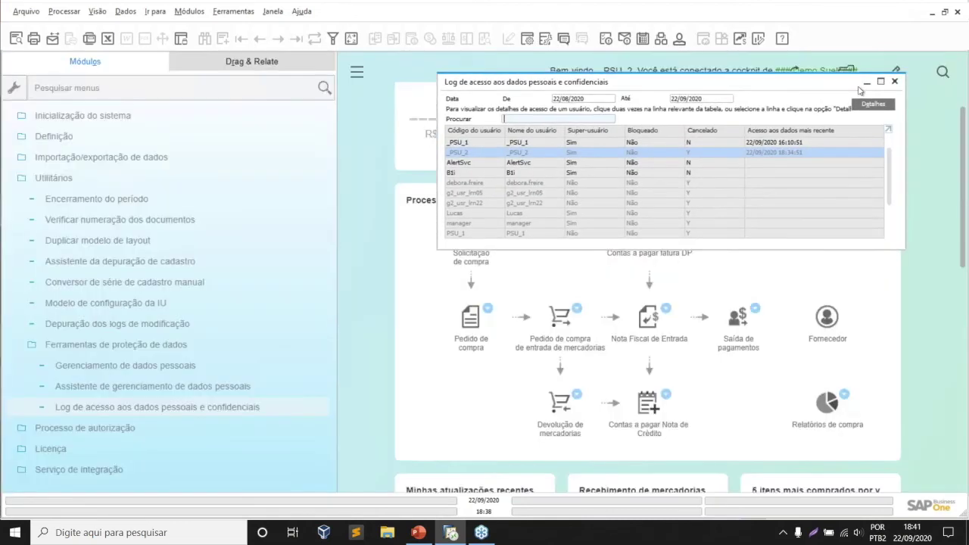
{"action": "left_click", "coordinate": [894, 81]}
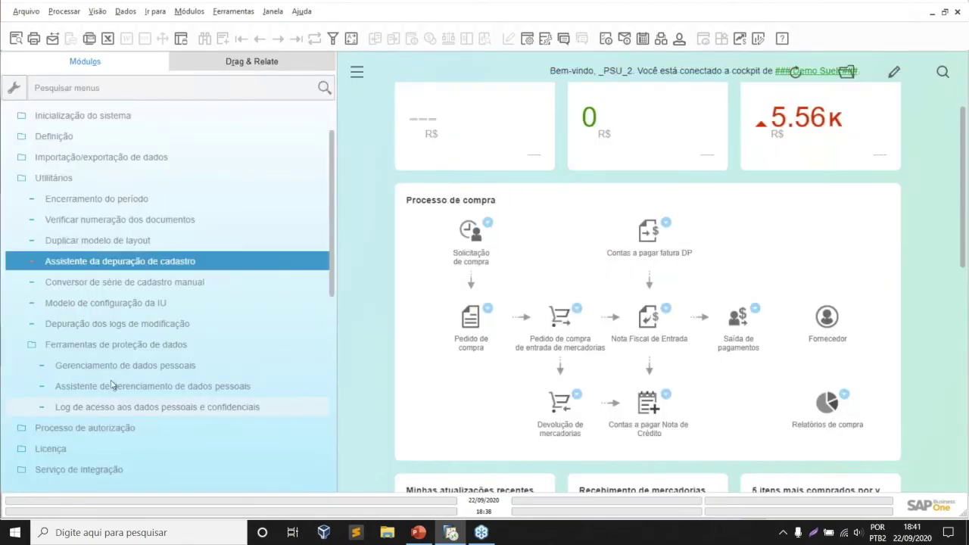
- Open Gerenciamento de dados pessoais maximized and inspect the classification choices for row 408
{"action": "left_click", "coordinate": [227, 345]}
{"action": "left_click", "coordinate": [227, 325]}
{"action": "left_click", "coordinate": [224, 369]}
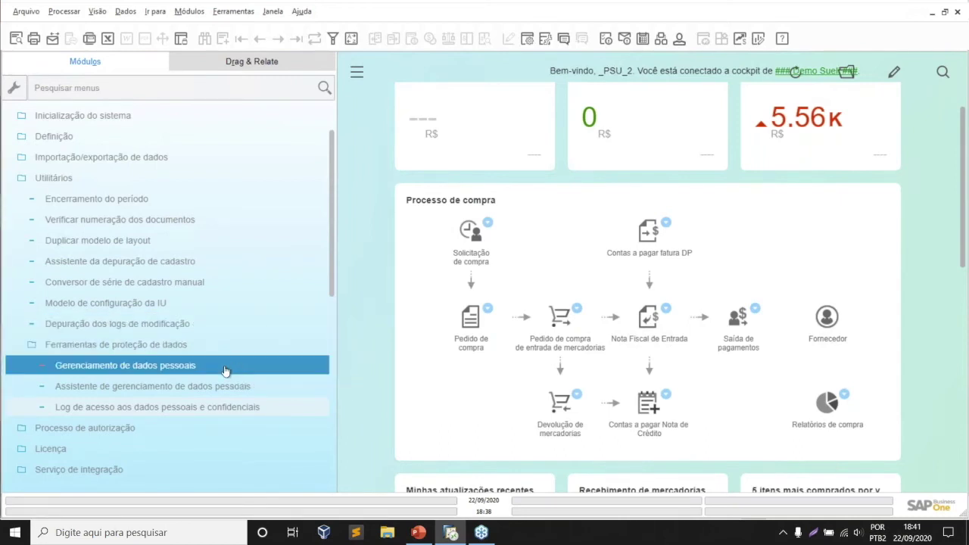
{"action": "left_click", "coordinate": [225, 371]}
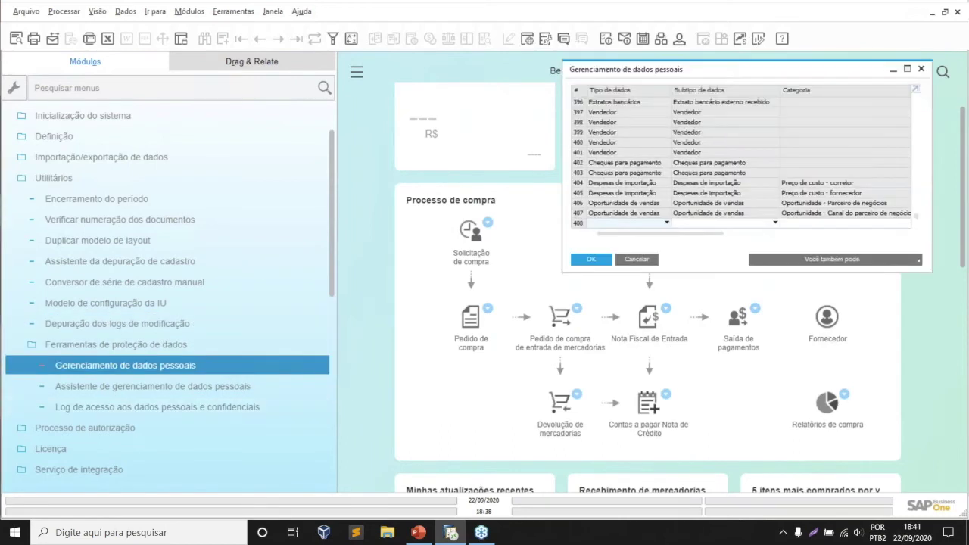
{"action": "left_click", "coordinate": [907, 69]}
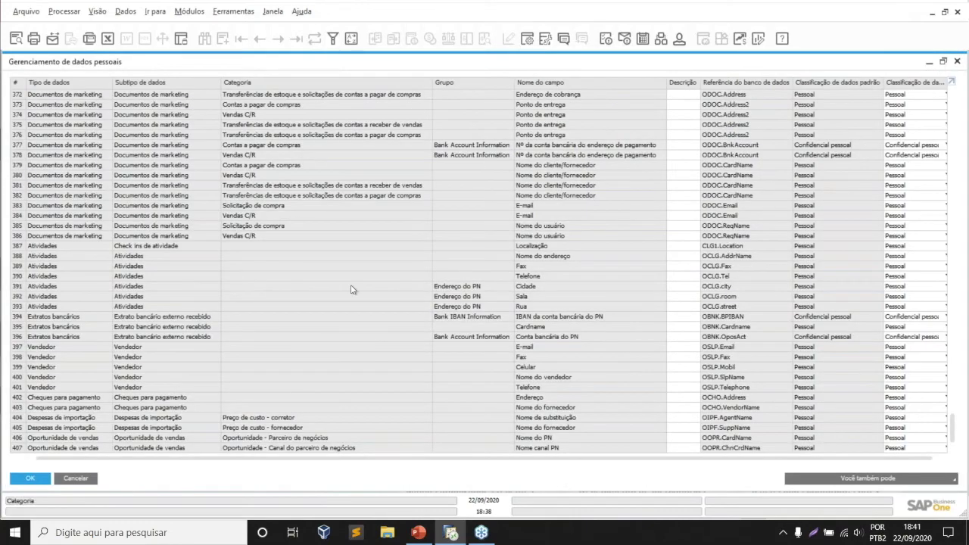
{"action": "scroll", "coordinate": [351, 289], "scroll_direction": "down", "scroll_amount": 1}
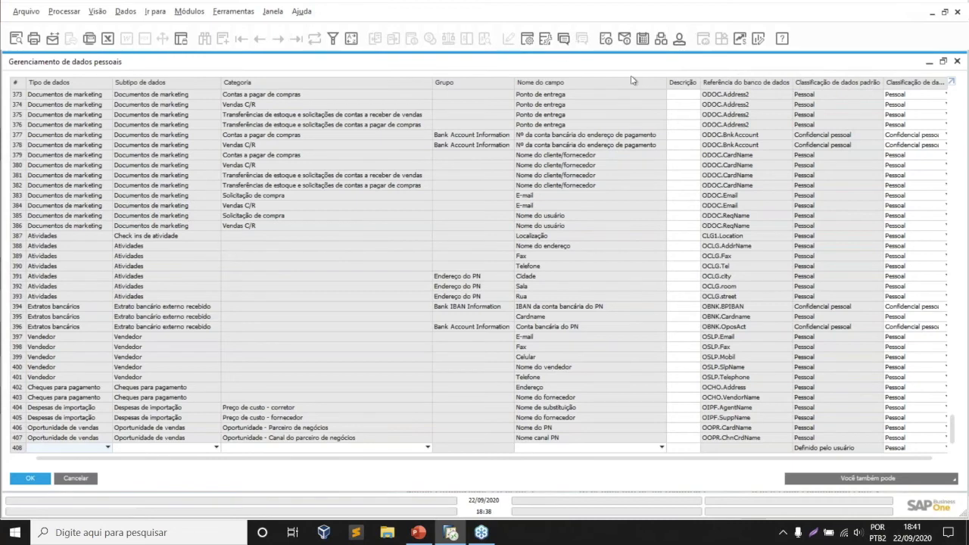
{"action": "left_click", "coordinate": [910, 450]}
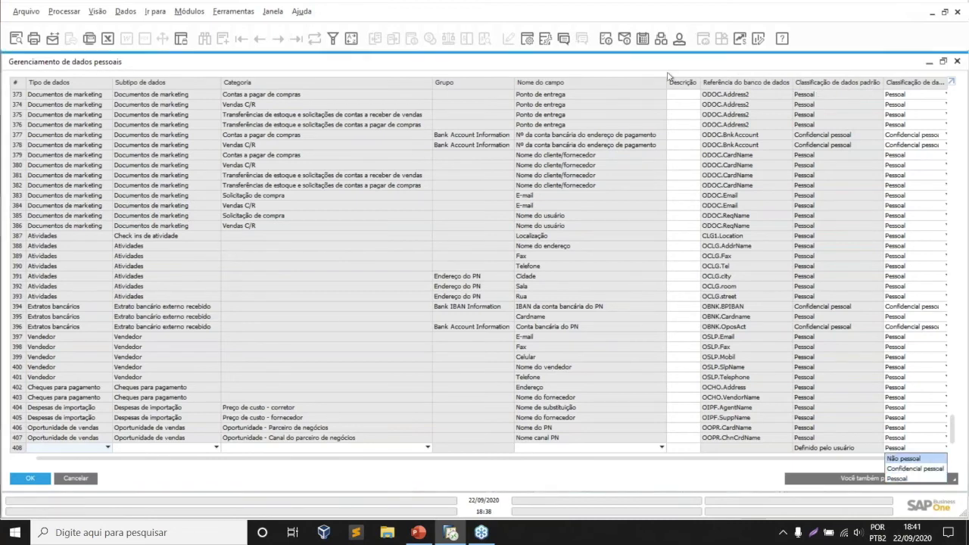
- Close Gerenciamento de dados pessoais and start Assistente de gerenciamento de dados pessoais
{"action": "double_click", "coordinate": [792, 65]}
{"action": "left_click", "coordinate": [792, 71]}
{"action": "left_click", "coordinate": [113, 387]}
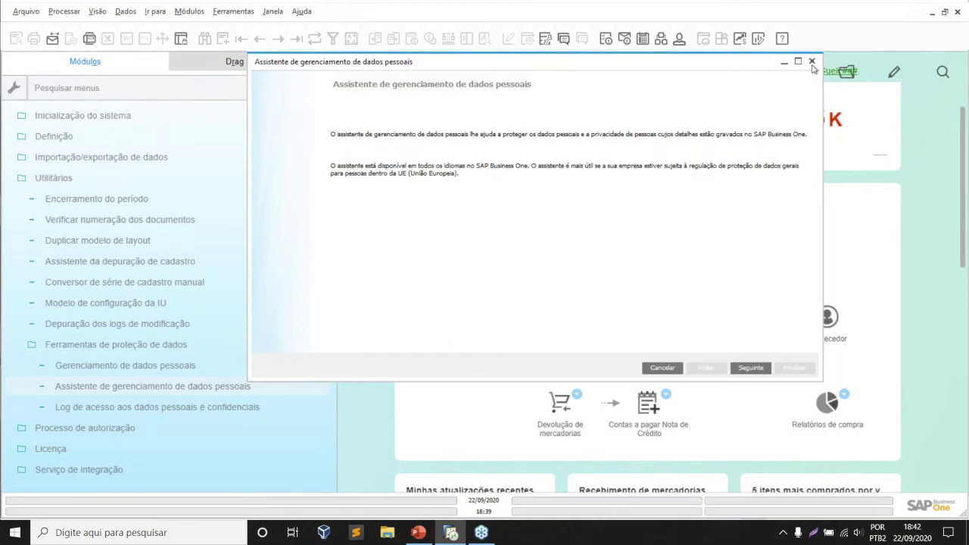
- Close the personal data management wizard and select Log de acesso aos dados pessoais e confidenciais
{"action": "left_click", "coordinate": [812, 62]}
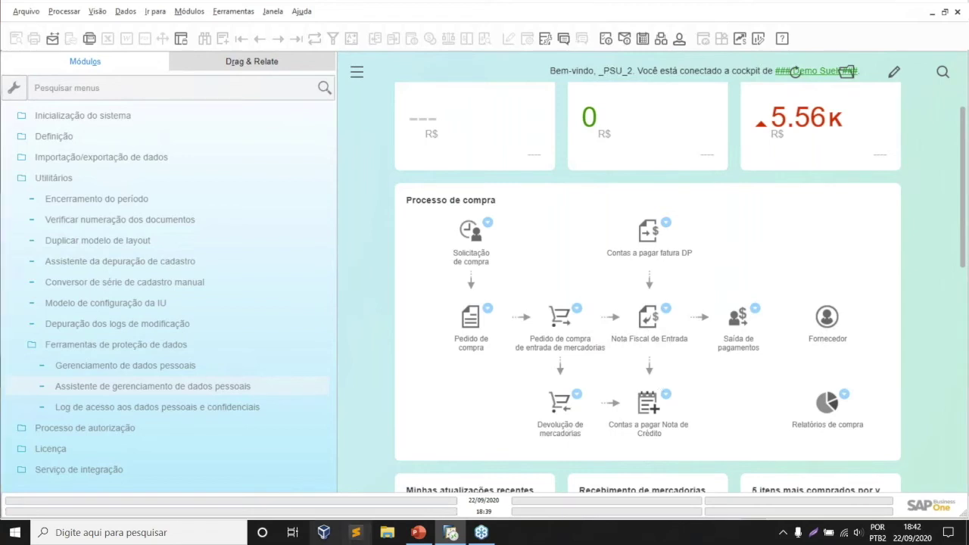
{"action": "left_click", "coordinate": [115, 413]}
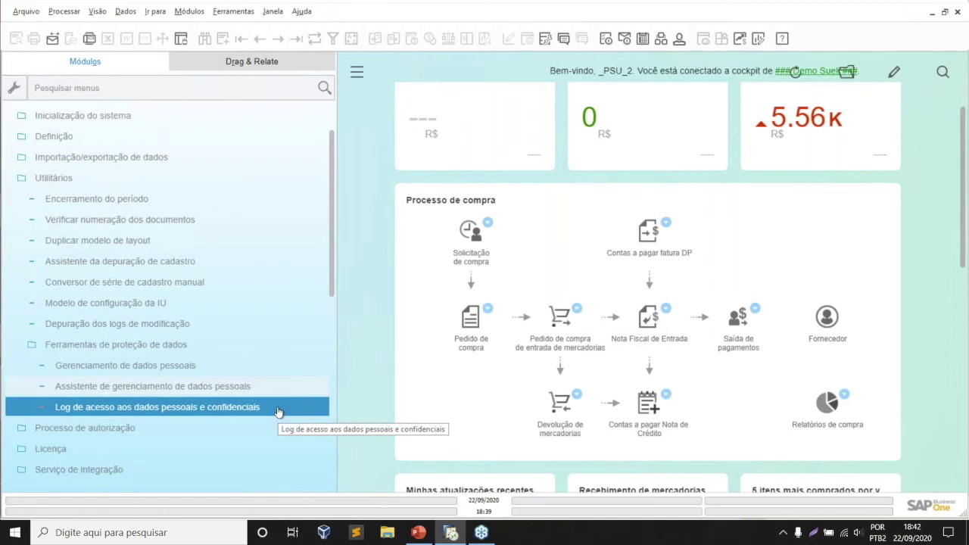
- Reopen the access log, review the logged-in user's detailed entries maximized, then close that detail window
{"action": "left_click", "coordinate": [278, 409]}
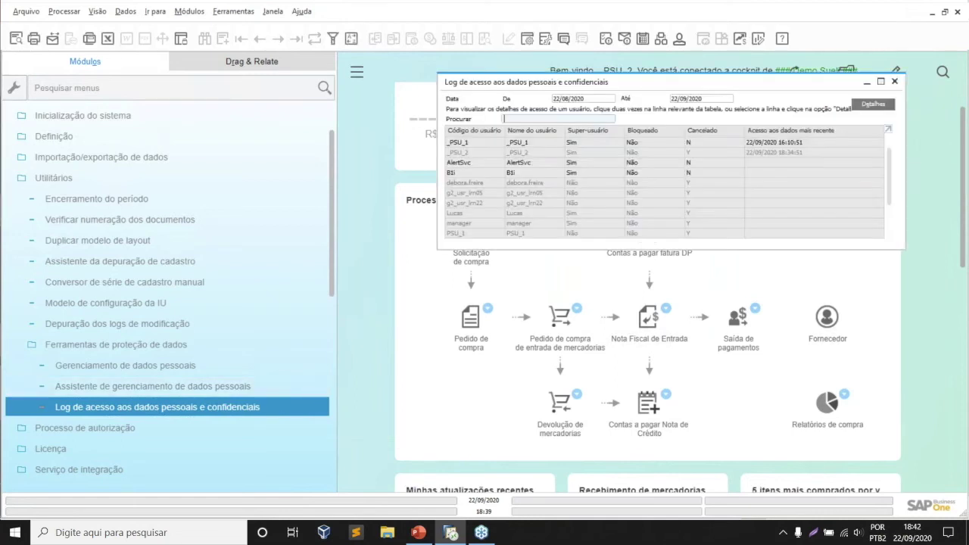
{"action": "double_click", "coordinate": [465, 153]}
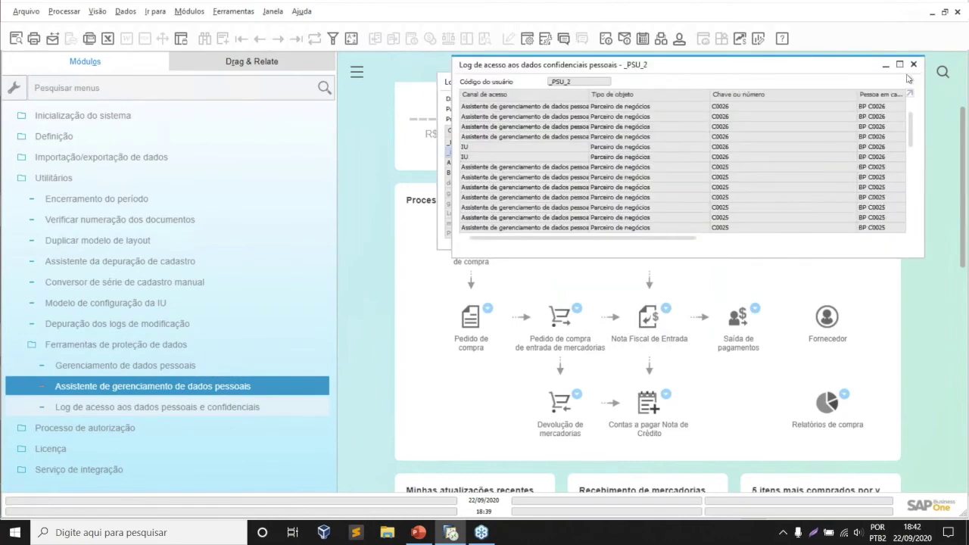
{"action": "left_click", "coordinate": [899, 65]}
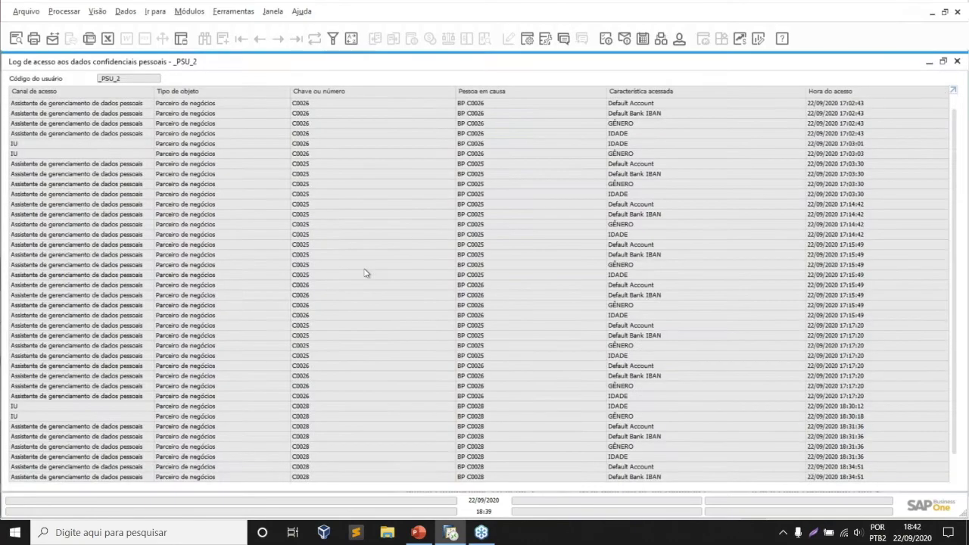
{"action": "scroll", "coordinate": [65, 390], "scroll_direction": "down", "scroll_amount": 1}
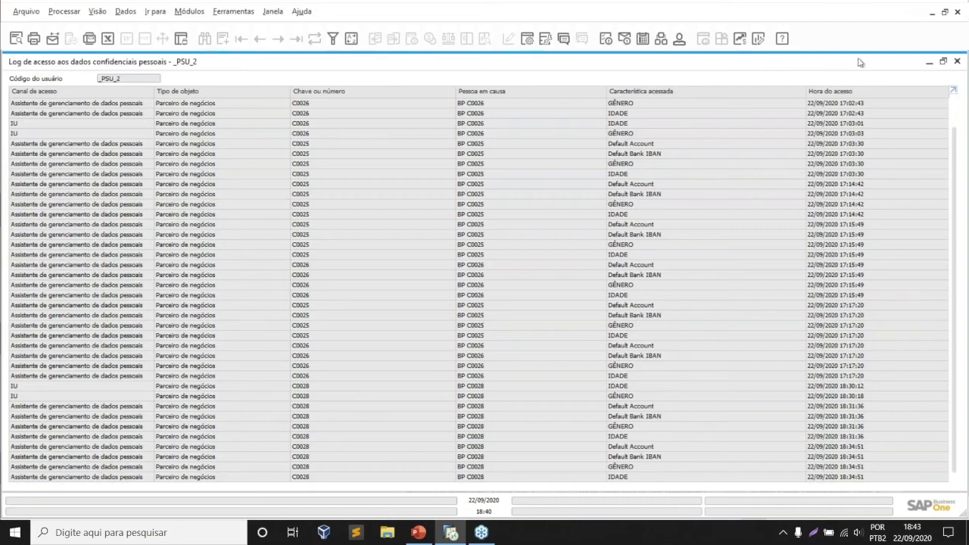
{"action": "left_click", "coordinate": [928, 63]}
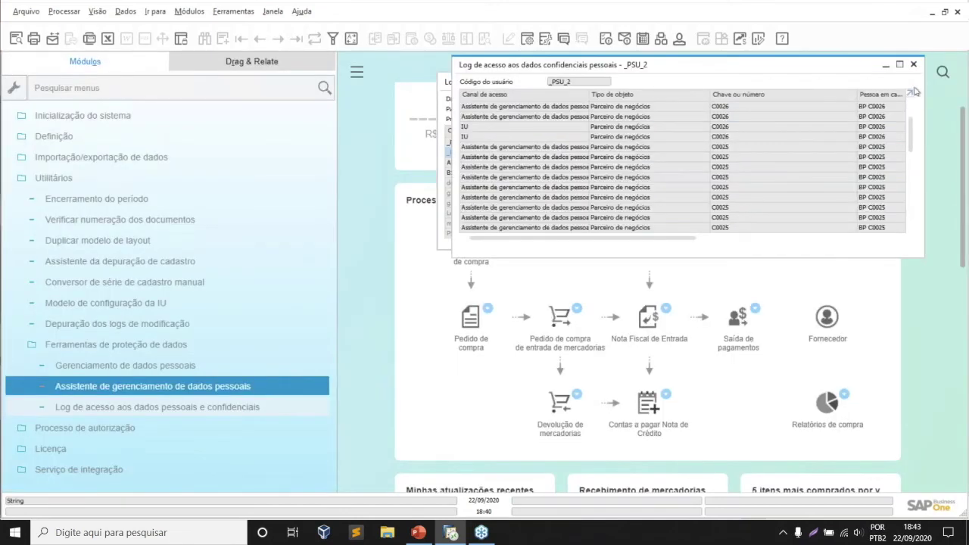
{"action": "left_click", "coordinate": [913, 67]}
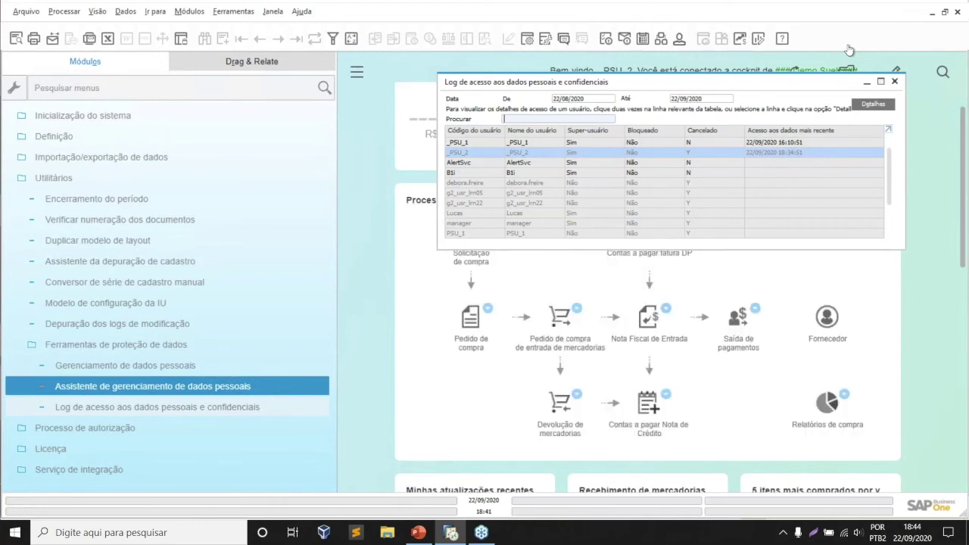
{"action": "scroll", "coordinate": [189, 148], "scroll_direction": "up", "scroll_amount": 1}
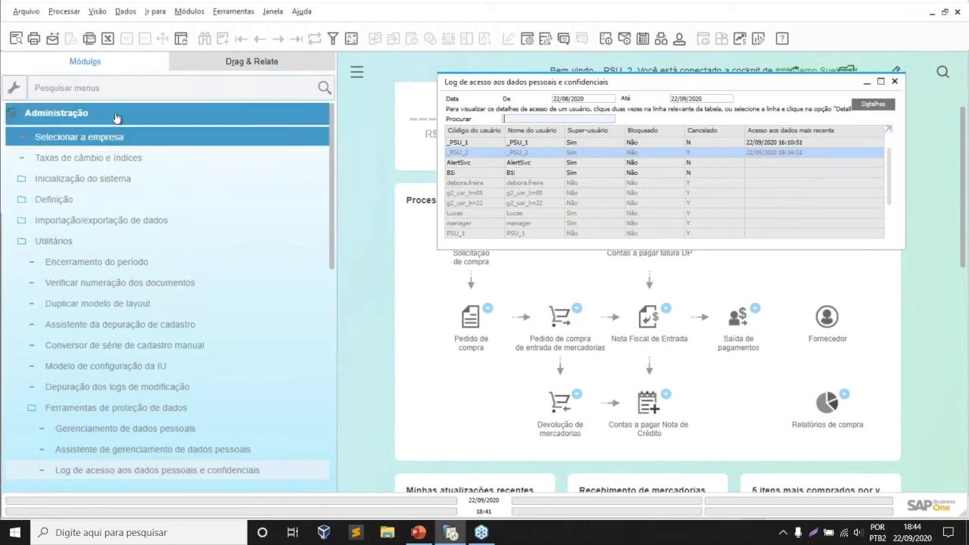
- Open Cadastro do parceiro de negócios and check the current user's general settings
{"action": "left_click", "coordinate": [116, 117]}
{"action": "left_click", "coordinate": [125, 257]}
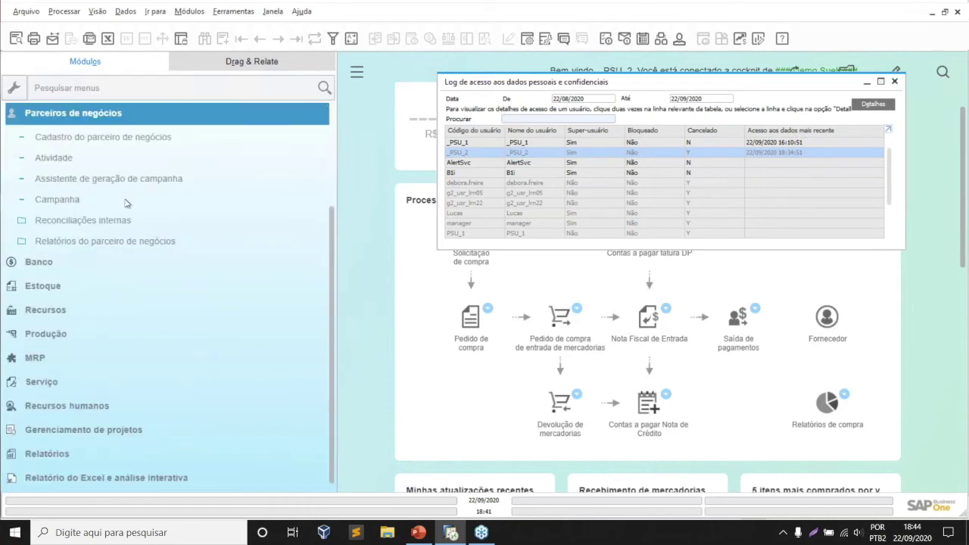
{"action": "left_click", "coordinate": [129, 140]}
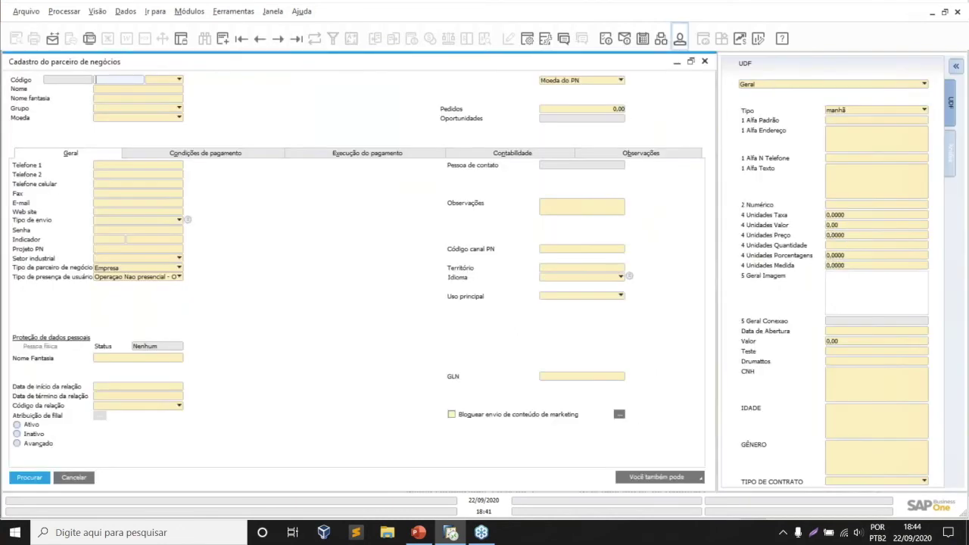
{"action": "left_click", "coordinate": [680, 38]}
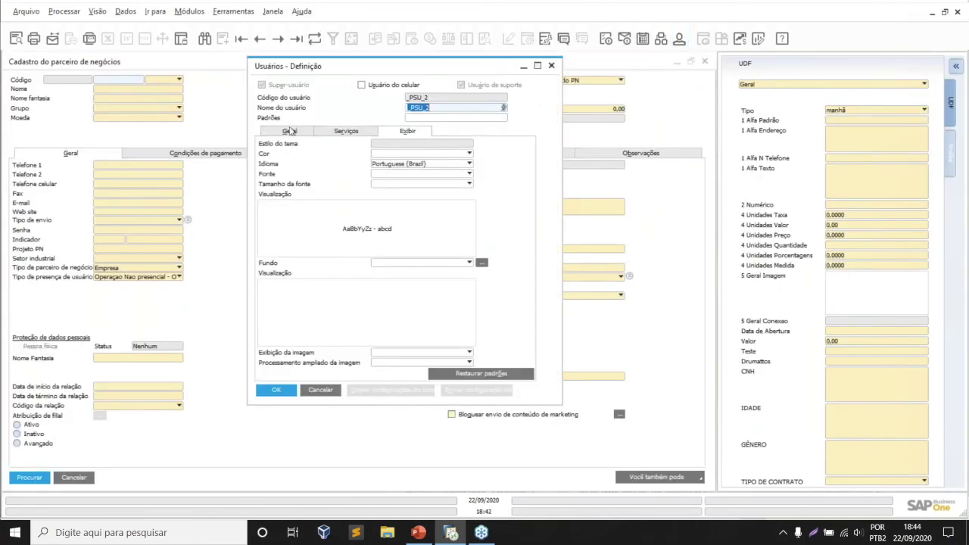
{"action": "left_click", "coordinate": [291, 132]}
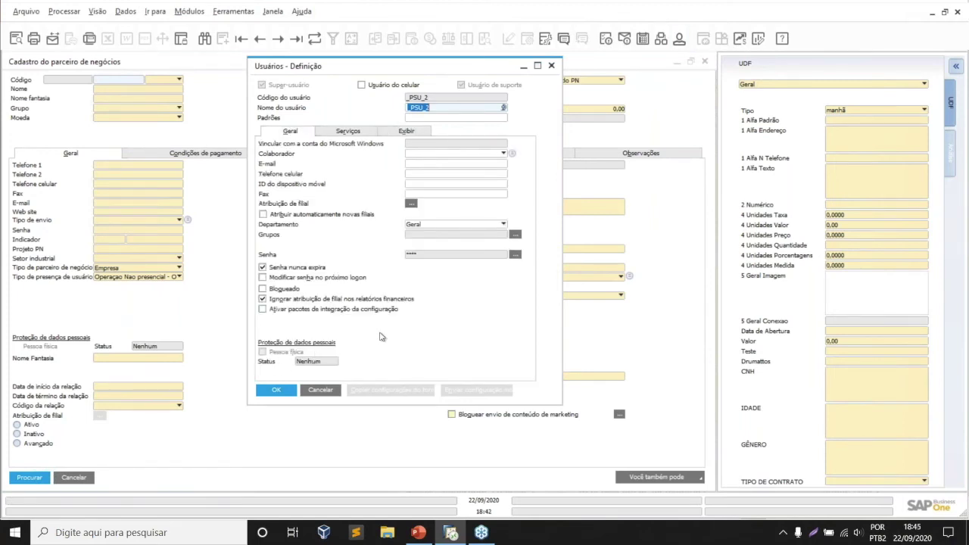
{"action": "left_click", "coordinate": [551, 66]}
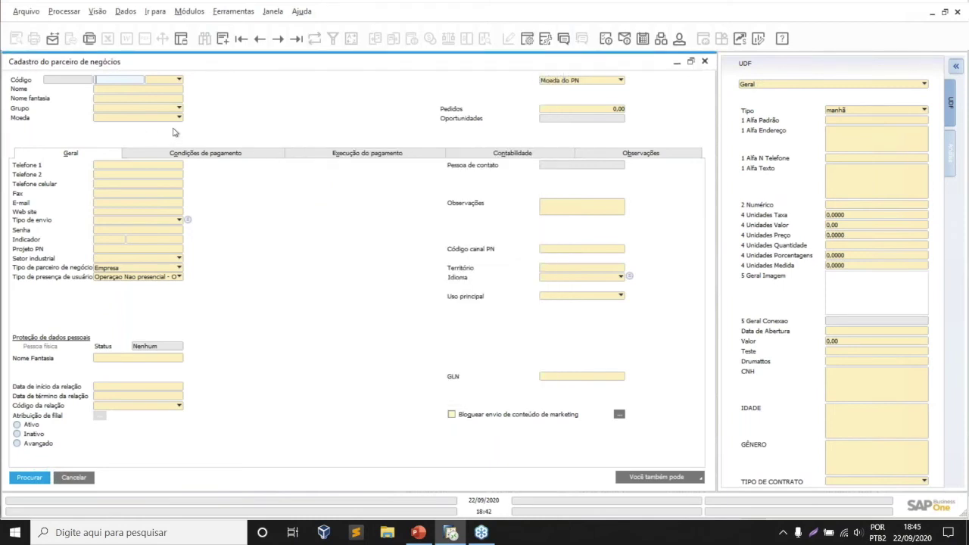
- Load the last business partner record, vendor ICMS, and show its Pessoas de contato
{"action": "left_click", "coordinate": [156, 92]}
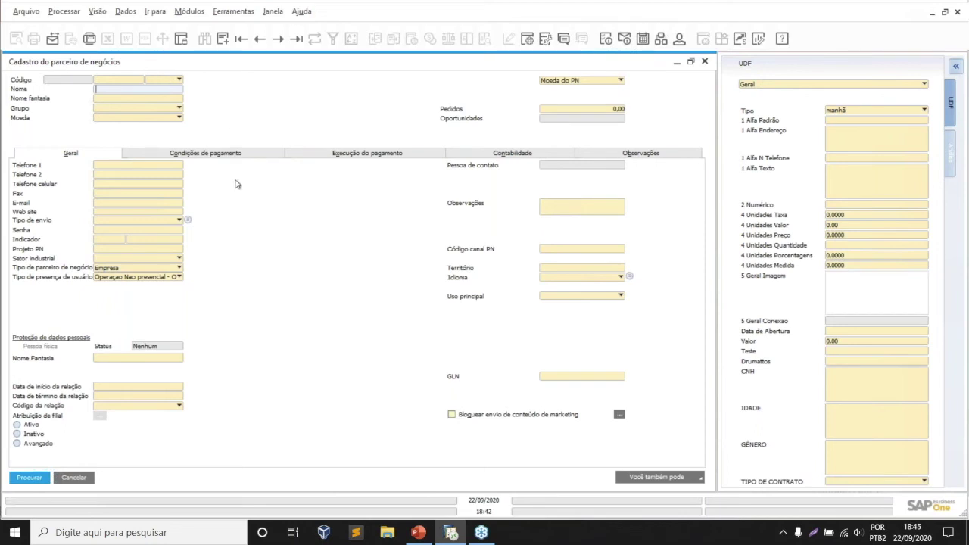
{"action": "left_click", "coordinate": [296, 39]}
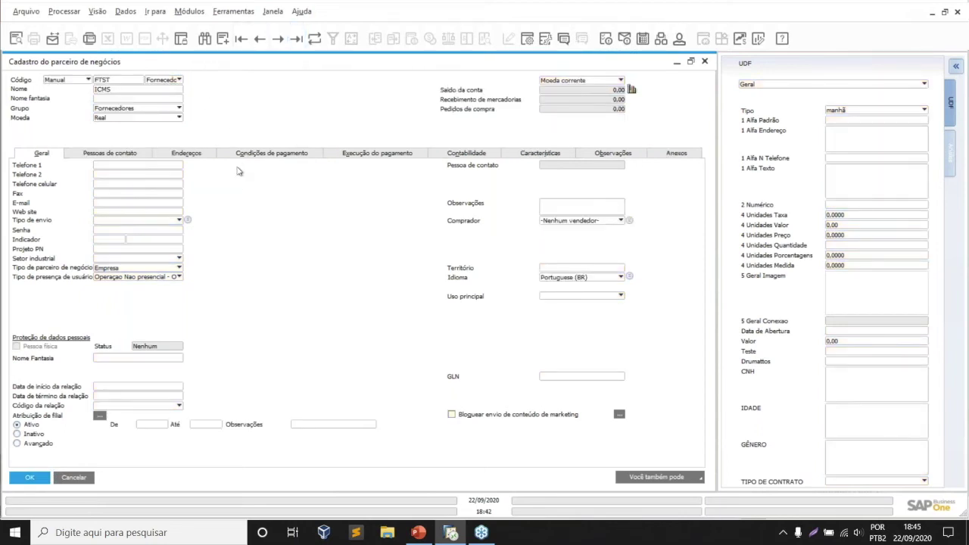
{"action": "left_click", "coordinate": [117, 157]}
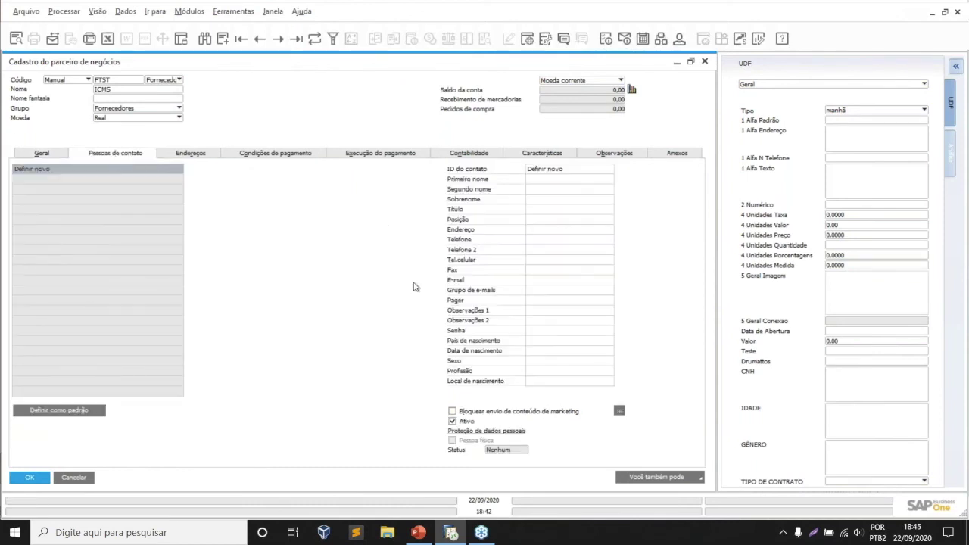
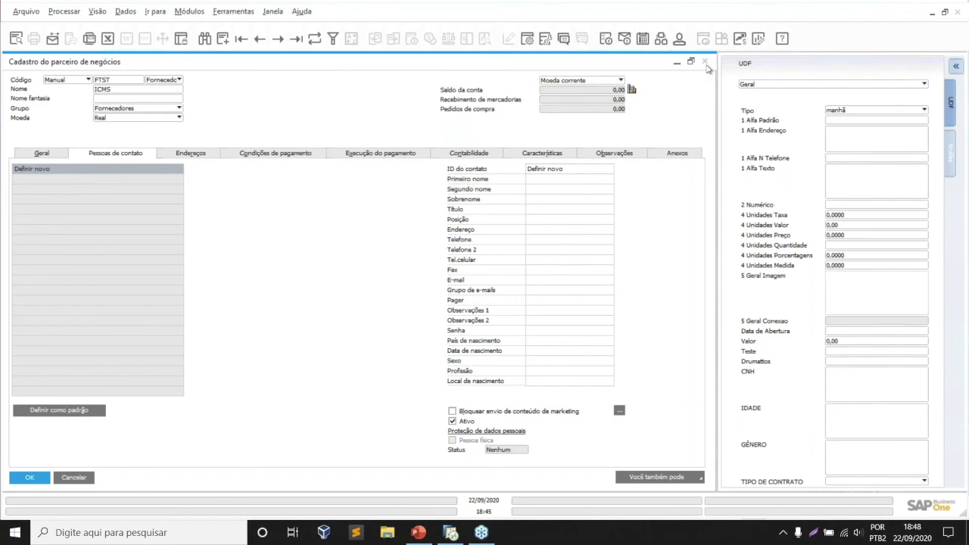
- Close the Cadastro do parceiro de negócios record and go to the Recursos humanos module
{"action": "left_click", "coordinate": [704, 62]}
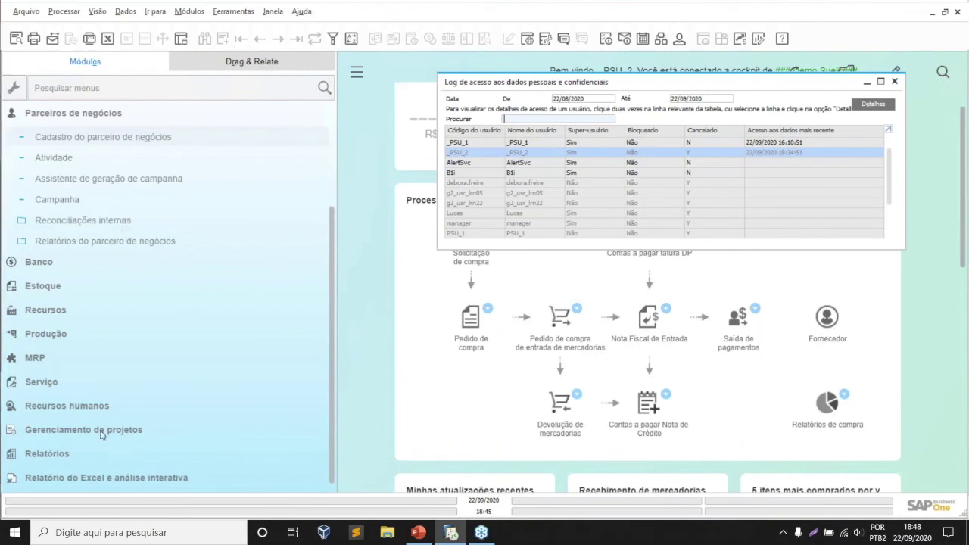
{"action": "left_click", "coordinate": [67, 405]}
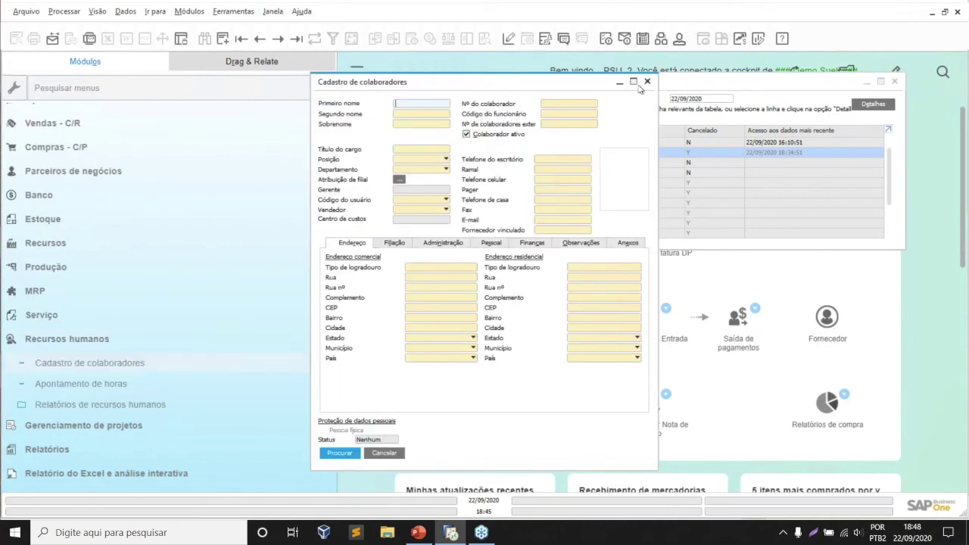
- Maximize the employee master data form, restore it, and shift it slightly left
{"action": "left_click", "coordinate": [634, 82]}
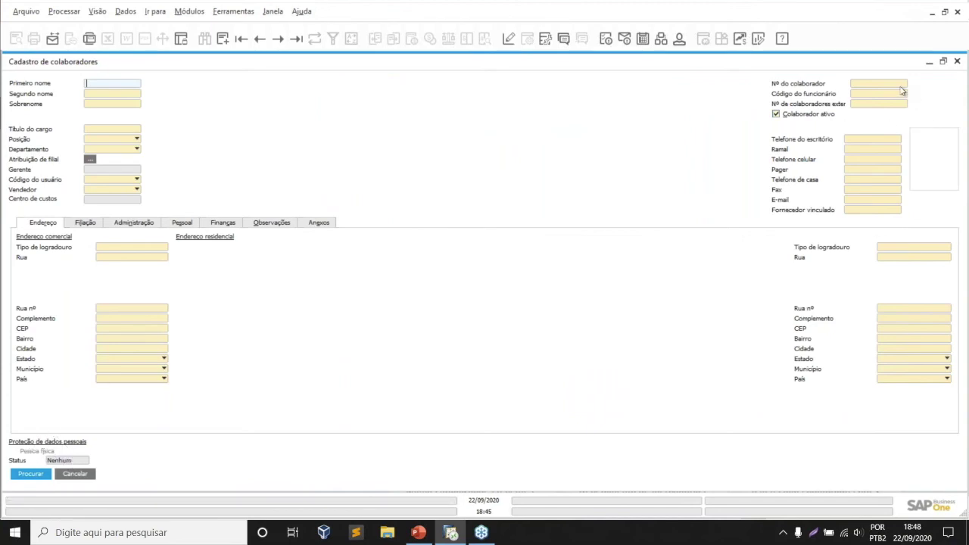
{"action": "left_click", "coordinate": [943, 61]}
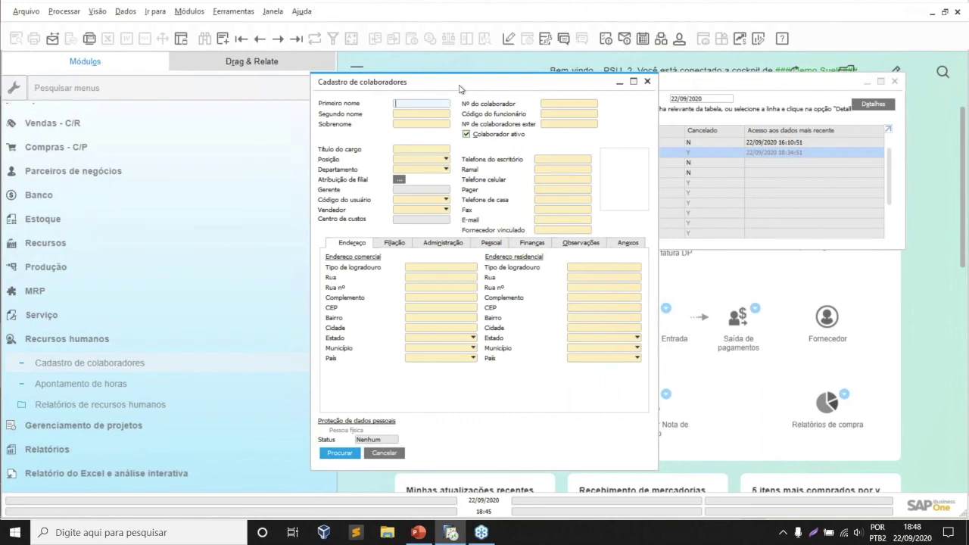
{"action": "left_click_drag", "start_coordinate": [458, 89], "coordinate": [309, 81]}
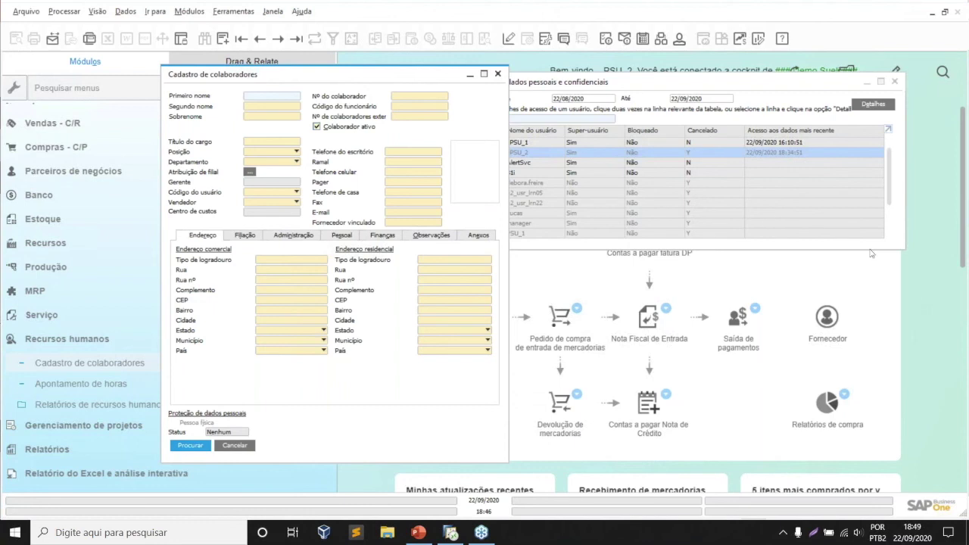
- Go to the Parceiros de negócios functions in the Modules panel
{"action": "left_click", "coordinate": [67, 339]}
{"action": "left_click", "coordinate": [73, 235]}
{"action": "scroll", "coordinate": [84, 178], "scroll_direction": "down", "scroll_amount": 2}
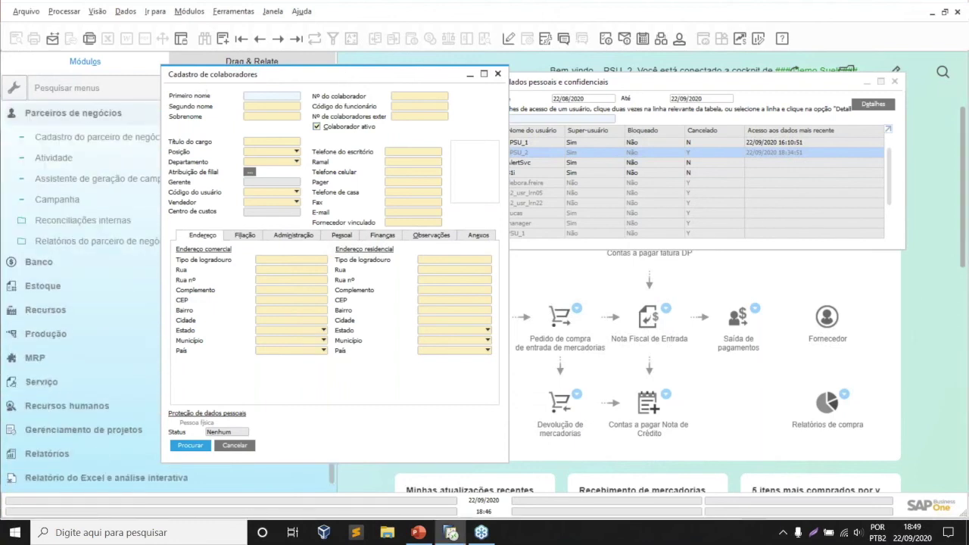
- Open a blank Cadastro do parceiro de negócios form and move the partner type choice to Cliente
{"action": "left_click", "coordinate": [97, 137]}
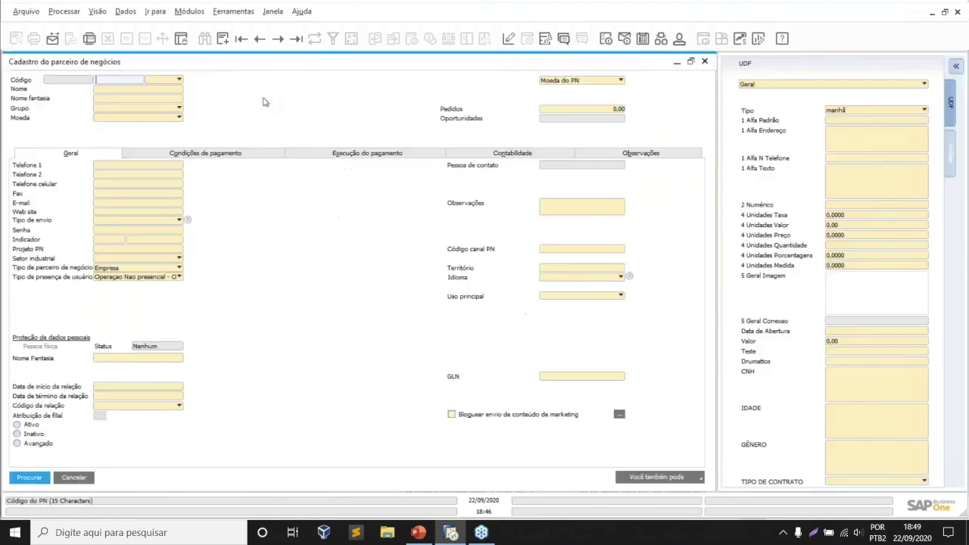
{"action": "left_click", "coordinate": [165, 80]}
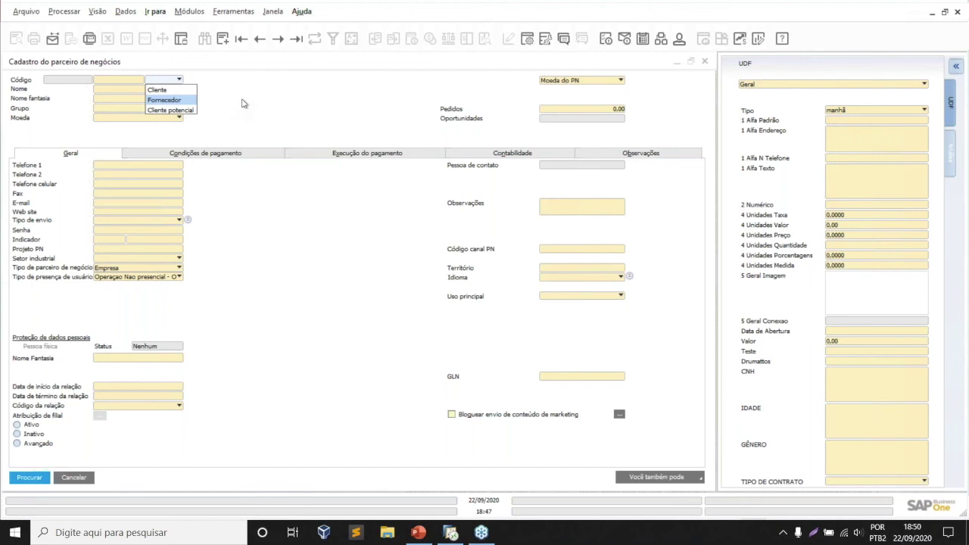
{"action": "key", "text": "Up"}
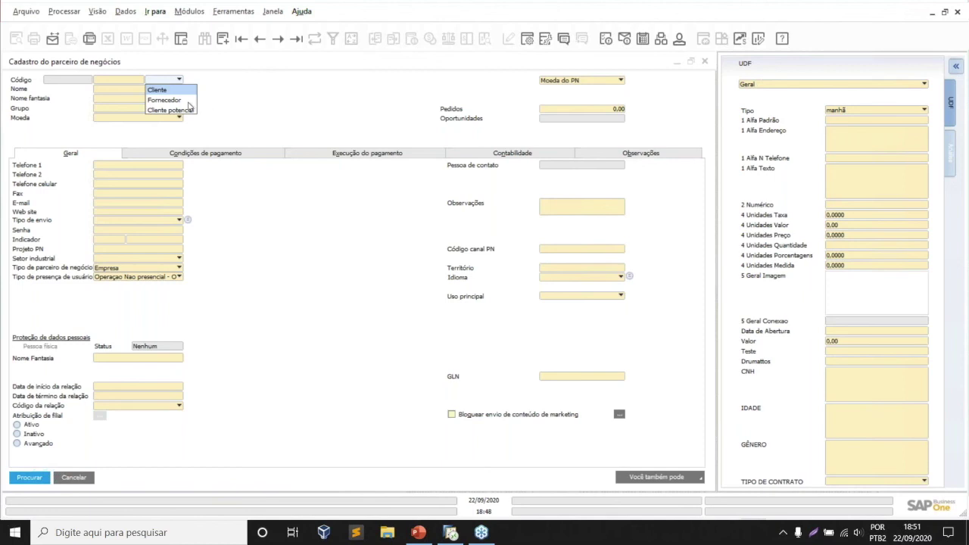
- Find supplier A.J.D.F. PAPELARIA LTDA with a * name search and view its Pessoas de contato
{"action": "left_click", "coordinate": [189, 101]}
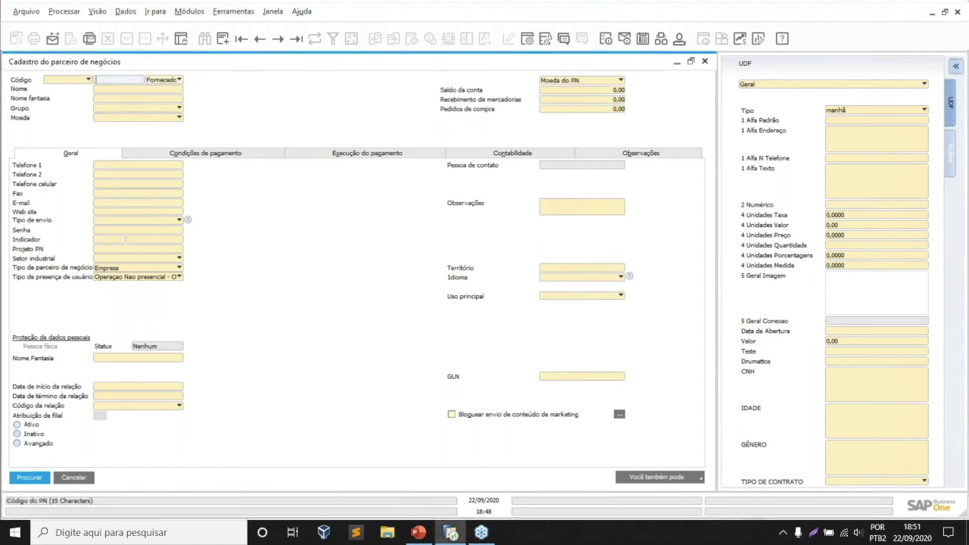
{"action": "left_click", "coordinate": [139, 92]}
{"action": "type", "text": "*"}
{"action": "key", "text": "Tab"}
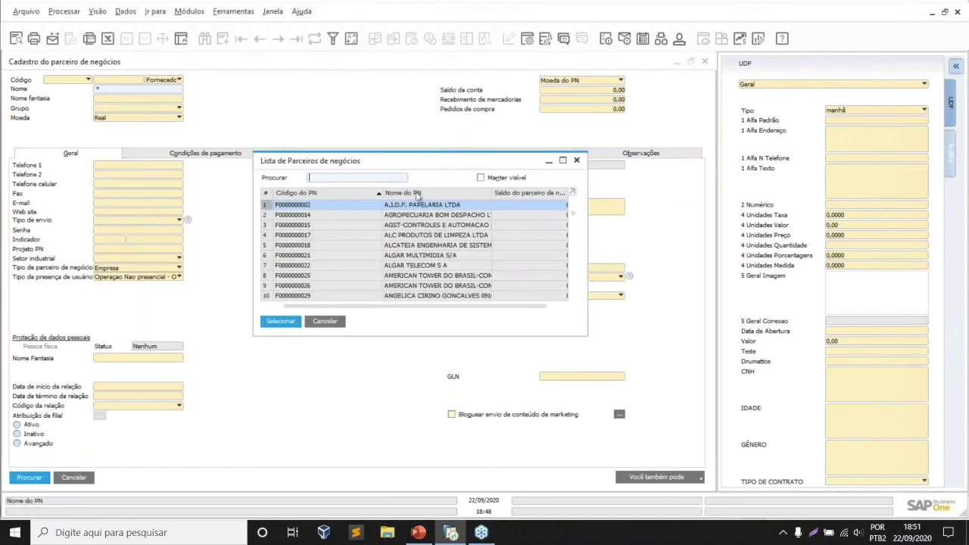
{"action": "double_click", "coordinate": [419, 210]}
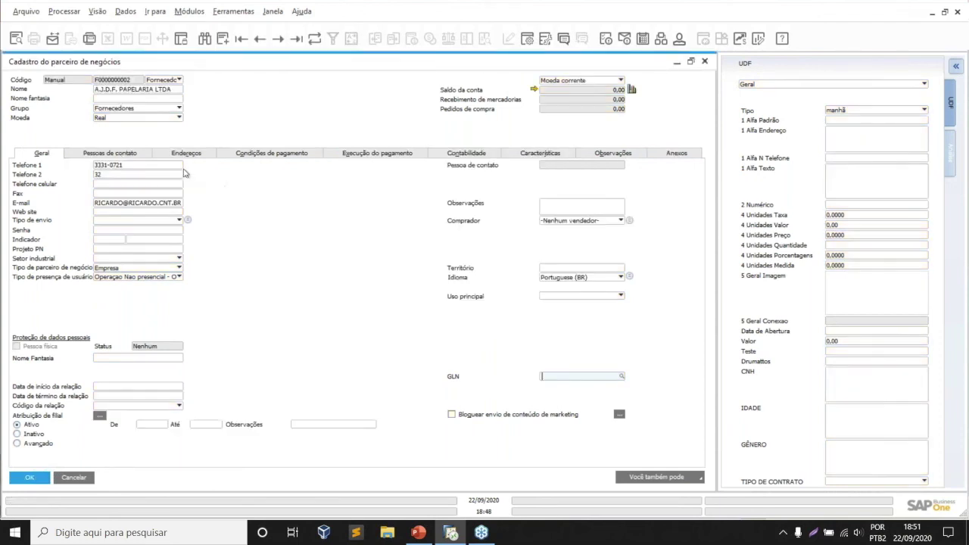
{"action": "left_click", "coordinate": [133, 153]}
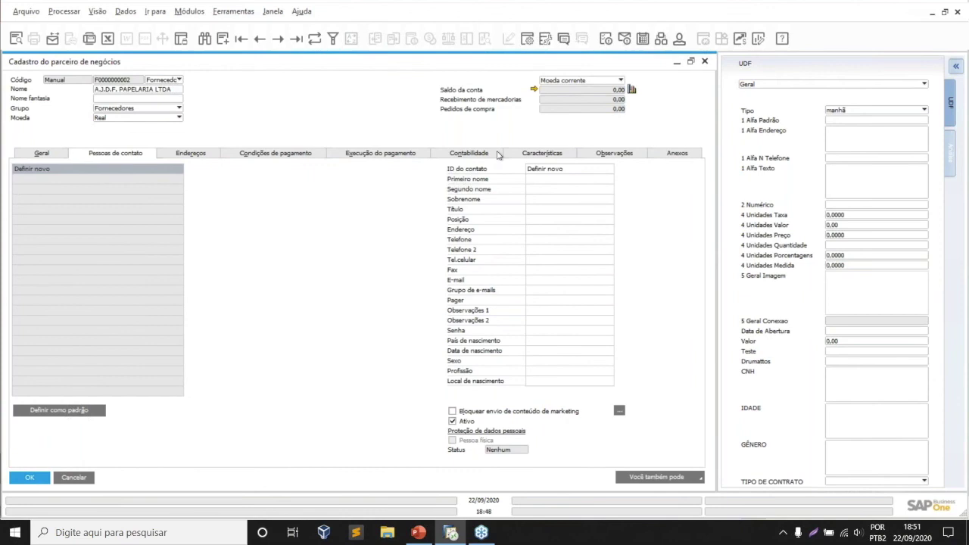
{"action": "left_click", "coordinate": [551, 168]}
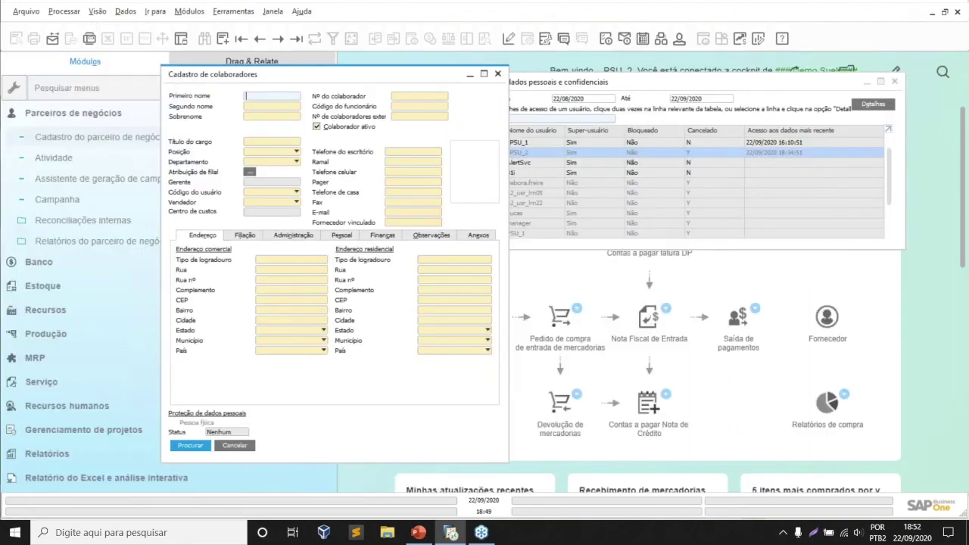
- Close the supplier record and the employee master data form
{"action": "left_click", "coordinate": [63, 114]}
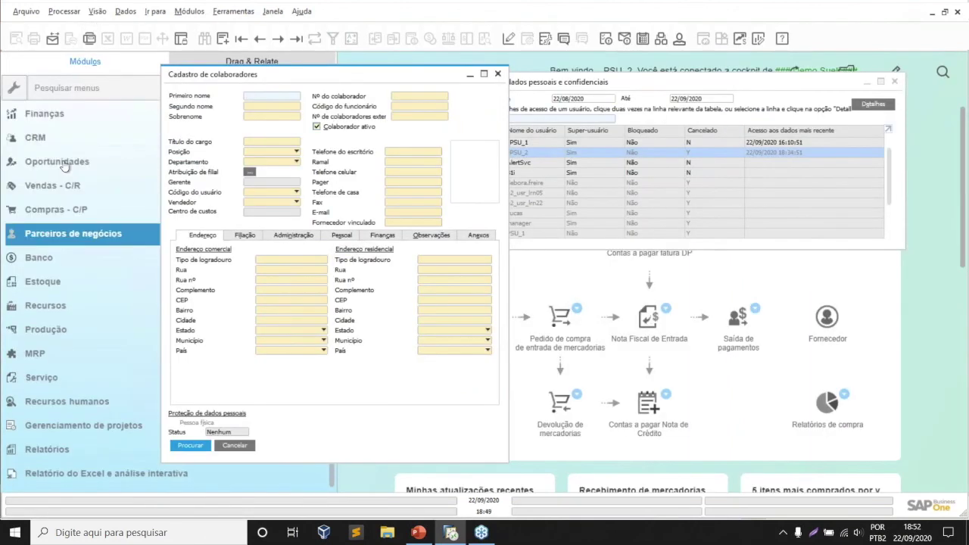
{"action": "left_click", "coordinate": [496, 76]}
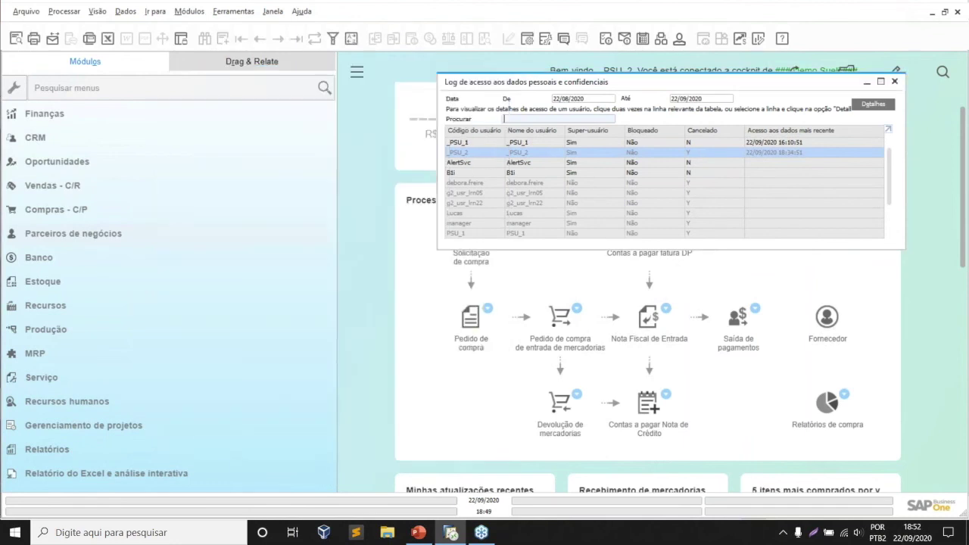
{"action": "scroll", "coordinate": [68, 108], "scroll_direction": "up", "scroll_amount": 1}
- Run the personal data management wizard with action Determinar pessoas físicas and view partner contact criteria
{"action": "left_click", "coordinate": [68, 112]}
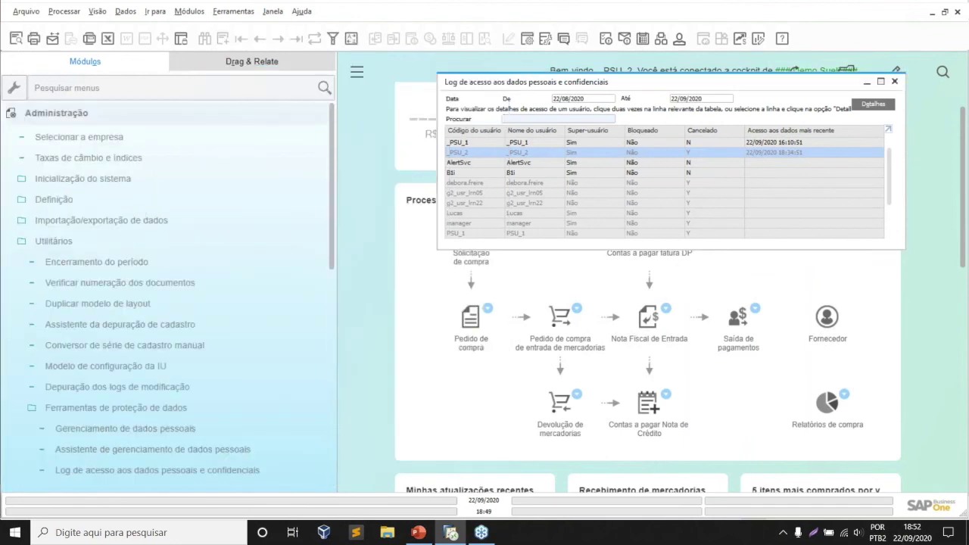
{"action": "left_click", "coordinate": [140, 450]}
{"action": "left_click", "coordinate": [751, 370]}
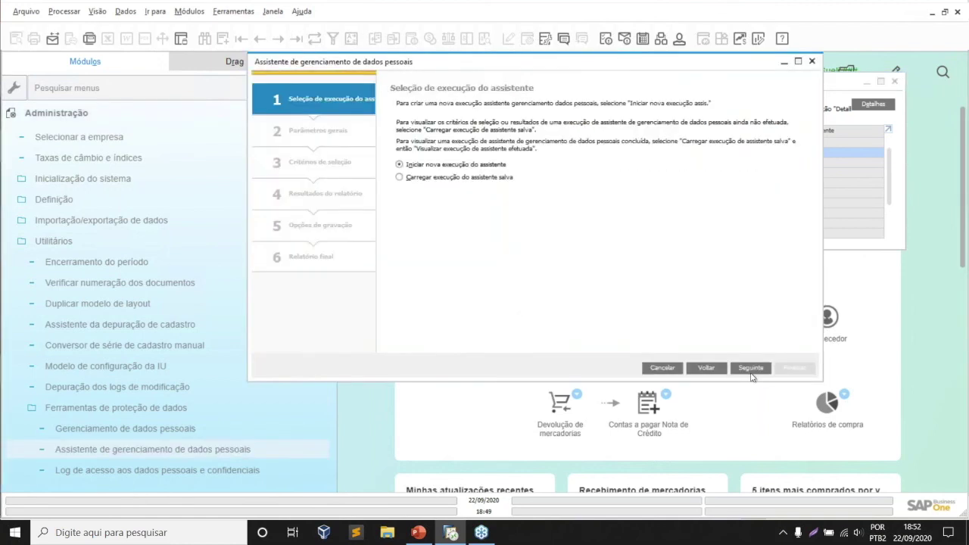
{"action": "left_click", "coordinate": [749, 368]}
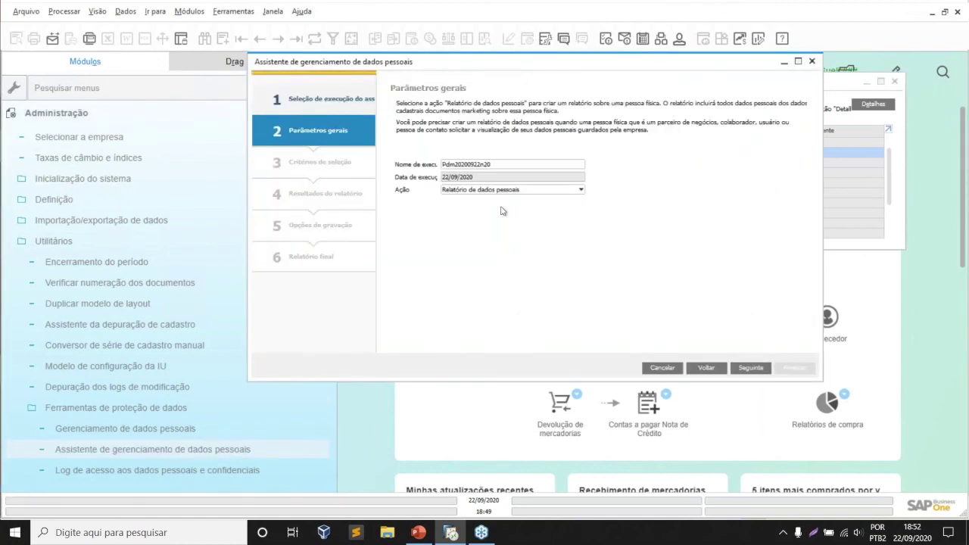
{"action": "left_click", "coordinate": [515, 190]}
{"action": "left_click", "coordinate": [521, 241]}
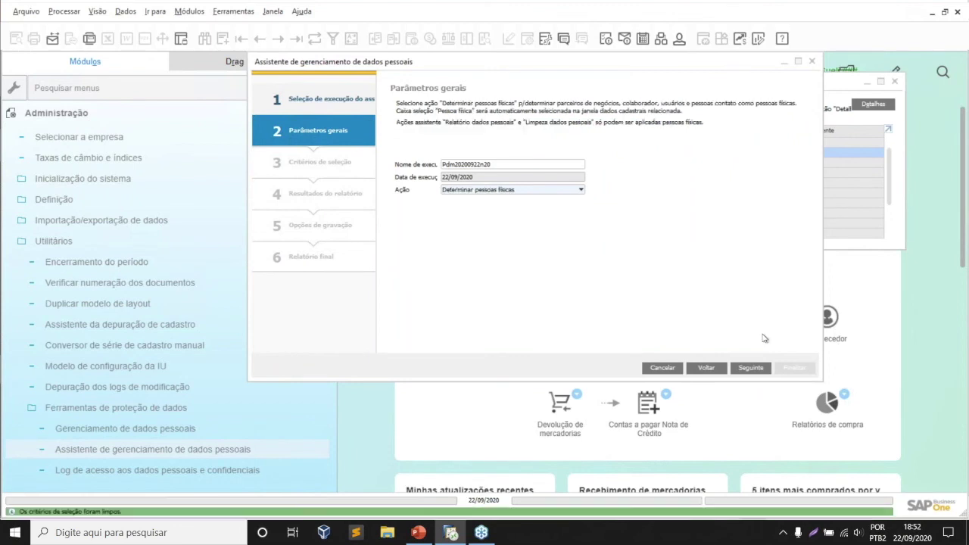
{"action": "left_click", "coordinate": [752, 368]}
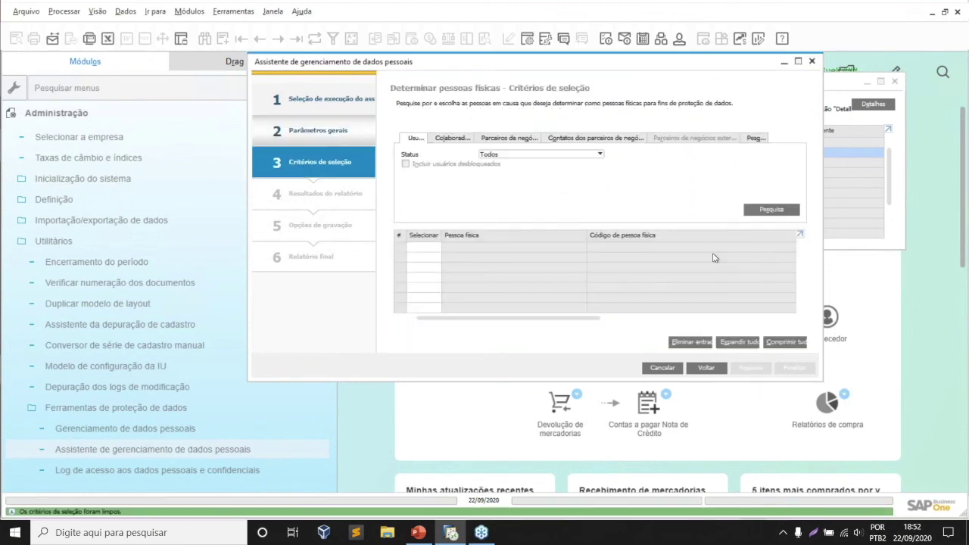
{"action": "left_click", "coordinate": [454, 138]}
{"action": "left_click", "coordinate": [512, 139]}
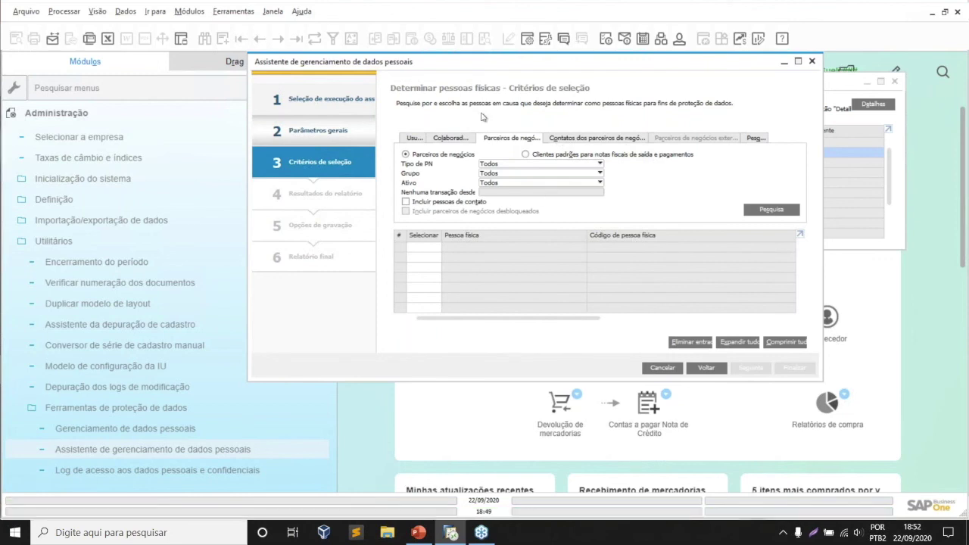
{"action": "left_click", "coordinate": [613, 139]}
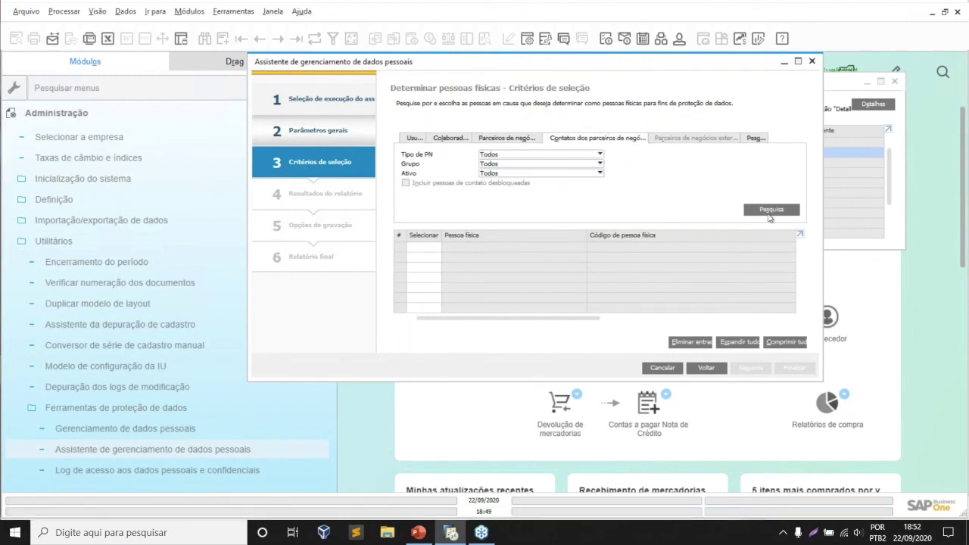
- Search matching contact persons, close the list, then close the wizard answering Não to saving
{"action": "left_click", "coordinate": [769, 210]}
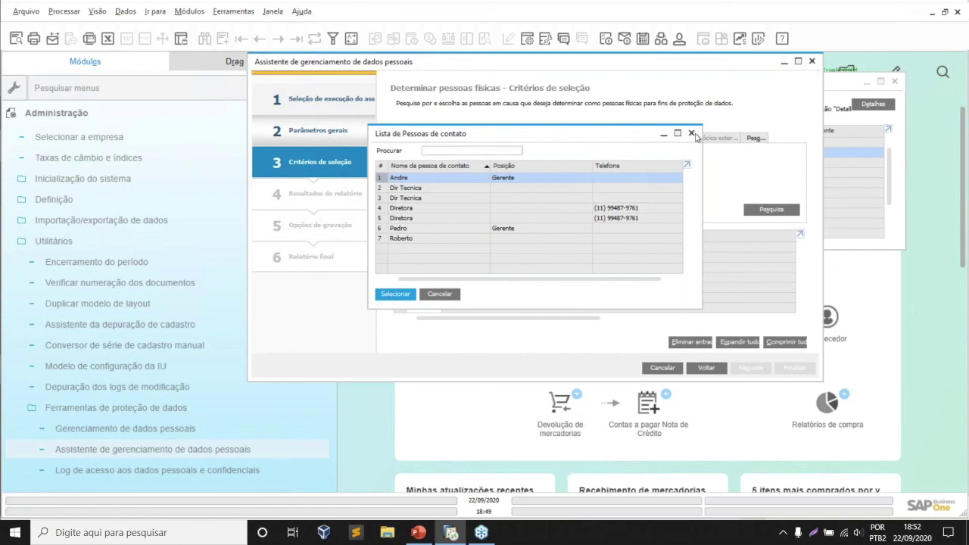
{"action": "left_click", "coordinate": [692, 134]}
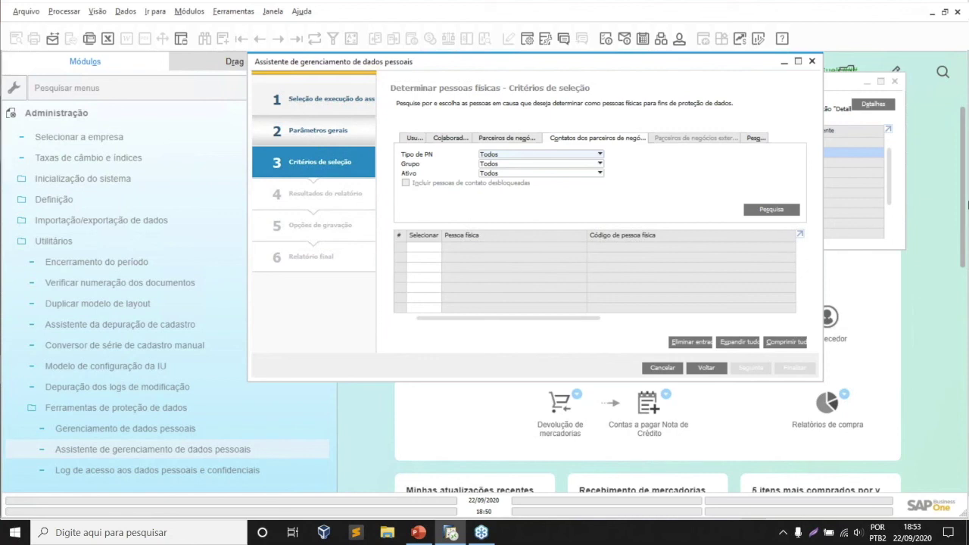
{"action": "left_click", "coordinate": [811, 60]}
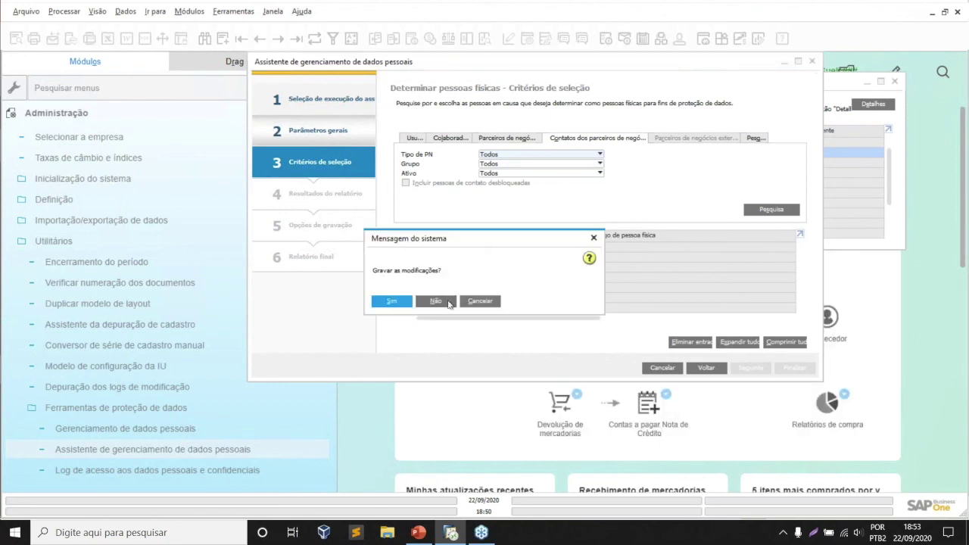
{"action": "left_click", "coordinate": [449, 303]}
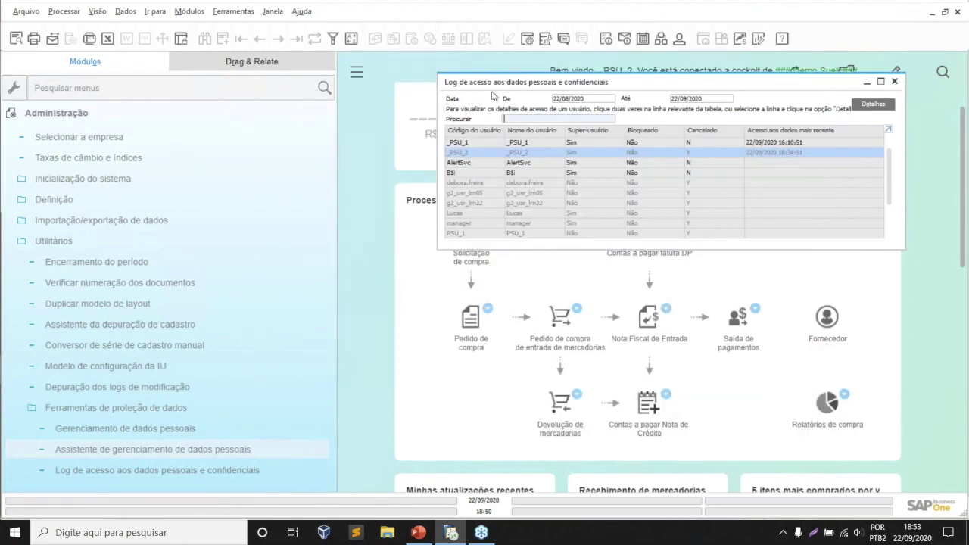